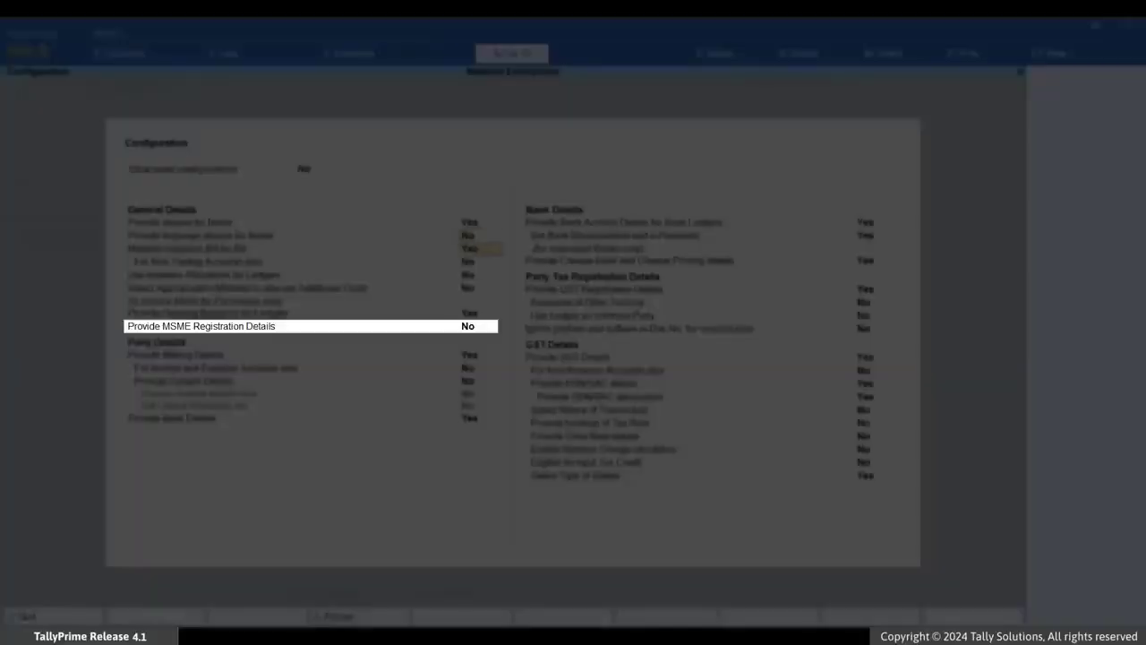
key(Return)
- Enable the option to provide MSME registration details in the ledger configuration and accept it
text(y)
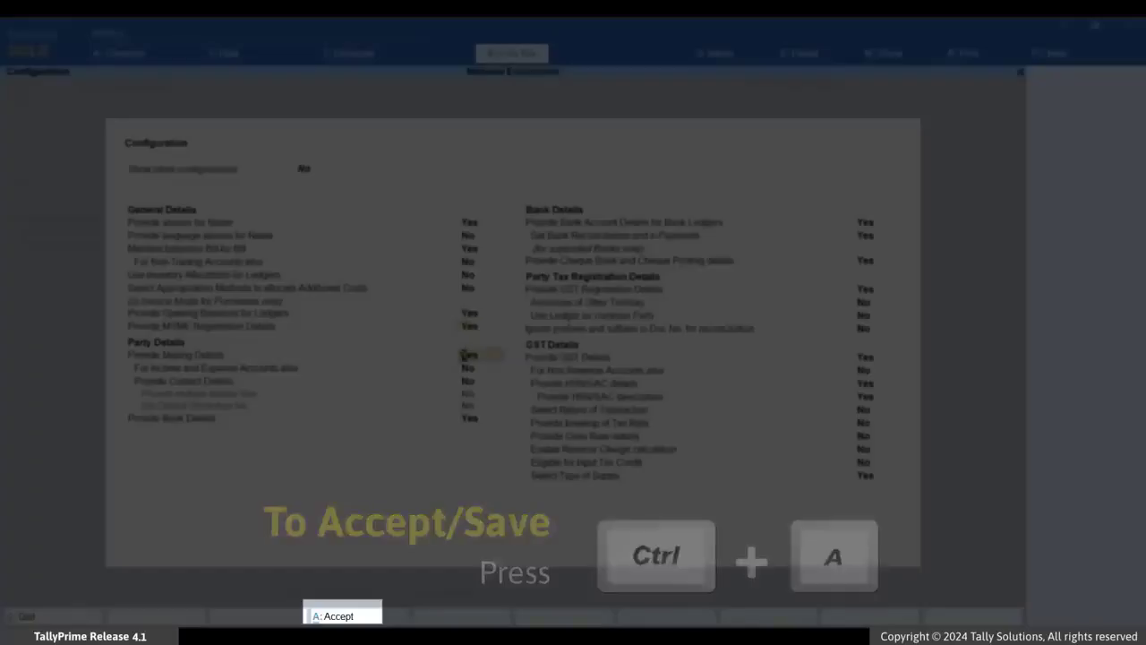
key(ctrl+a)
- Move through the Naveen Enterprises ledger and turn on Set/Alter MSME Registration Details
key(Return)
key(Return)
key(Return)
key(Return)
key(Return)
key(Return)
key(Return)
key(Return)
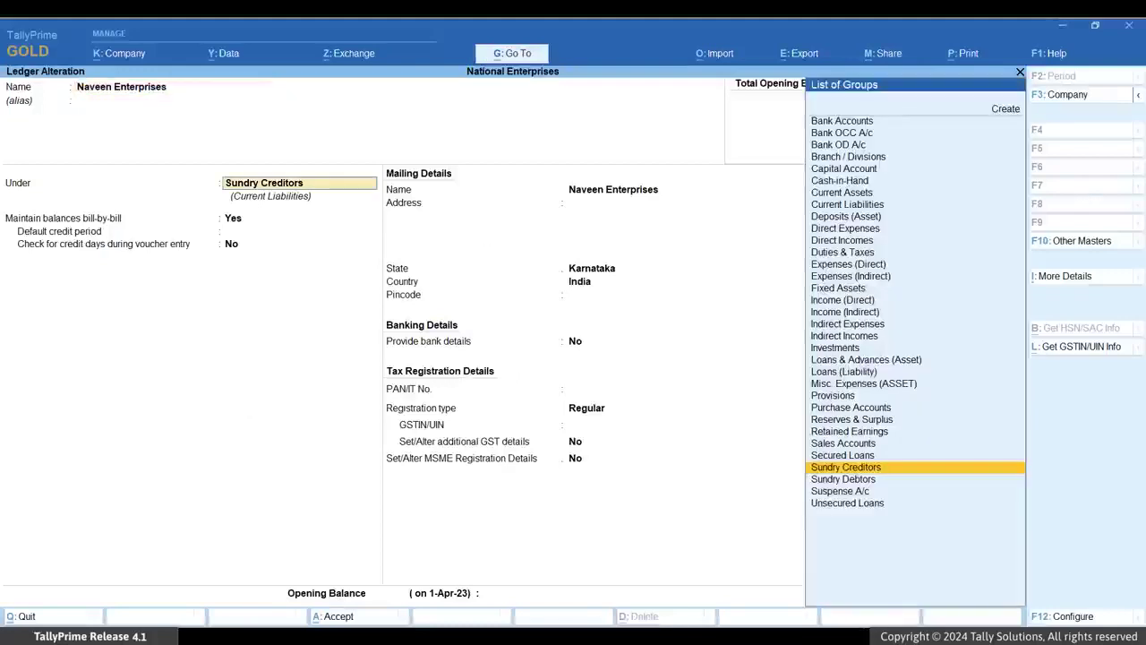
key(Return)
key(Return)
key(Return)
key(Return)
key(Return)
key(Return)
key(Return)
key(Return)
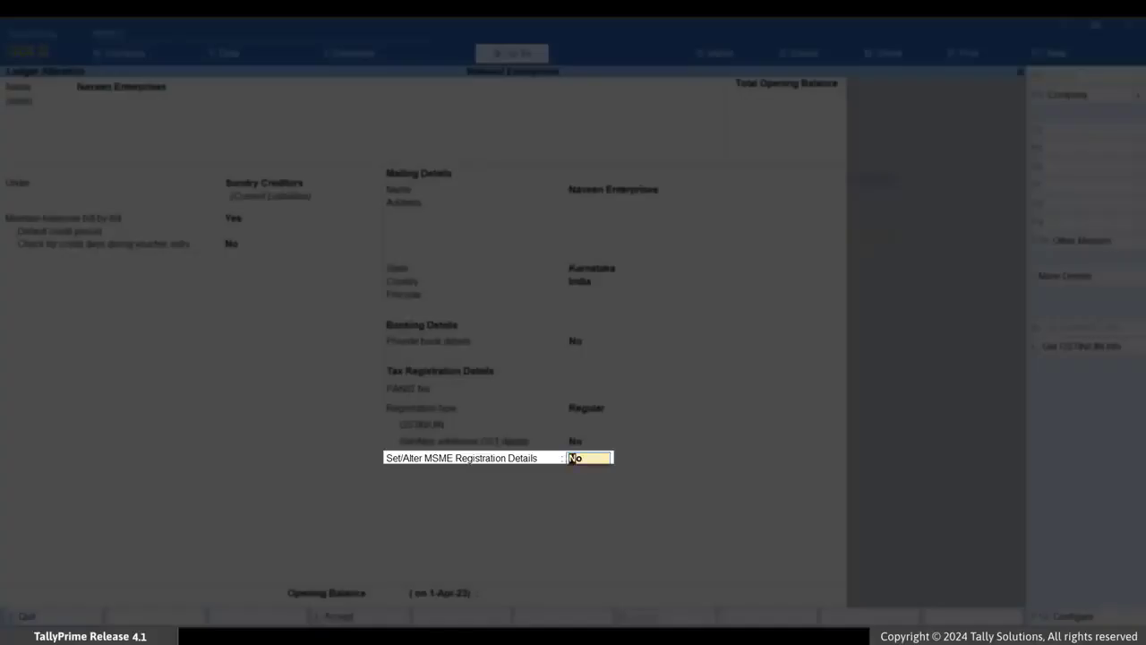
key(y)
key(Return)
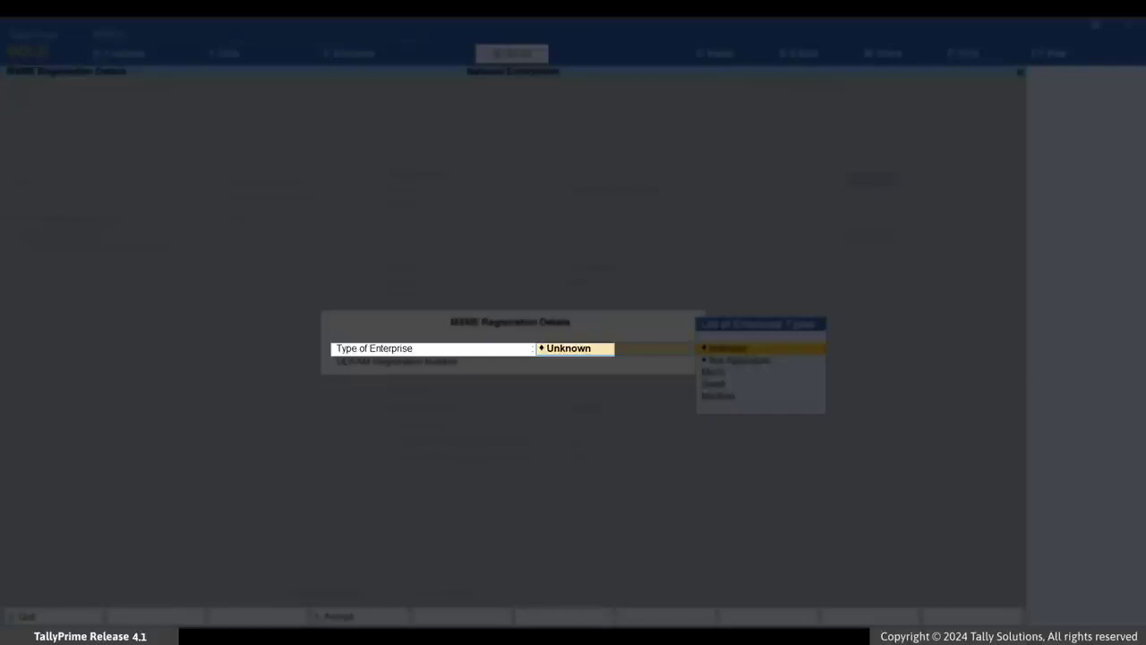
- Set the type of enterprise to Micro and enter the supplier's UDYAM registration number
key(Down)
key(Down)
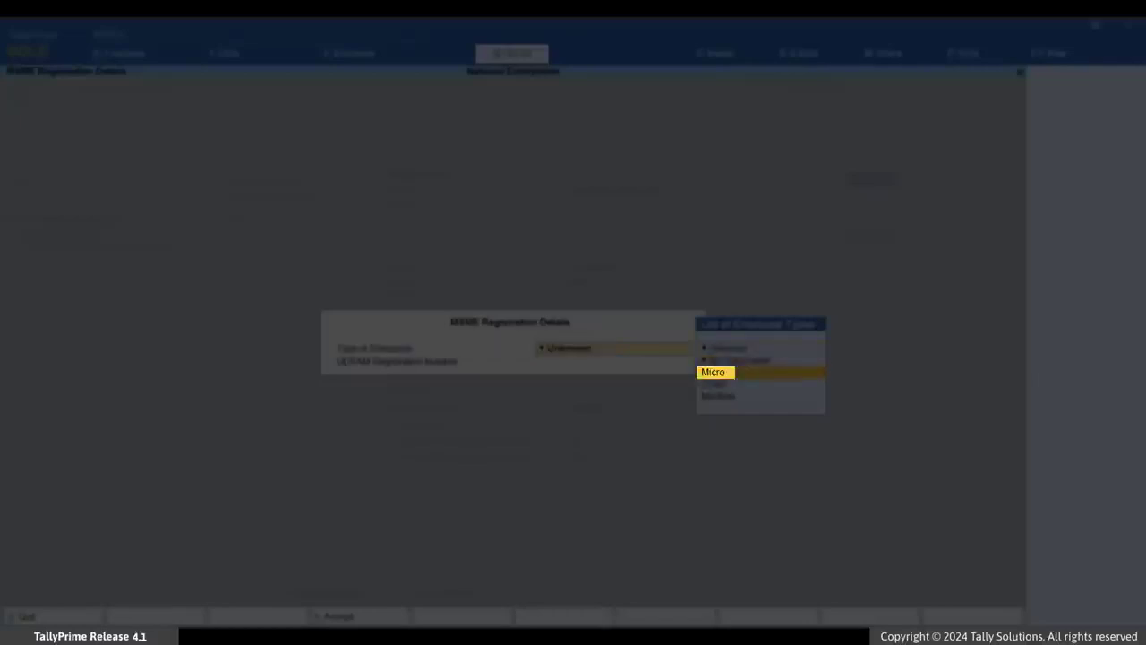
key(Return)
text(UDYAM-KA-00)
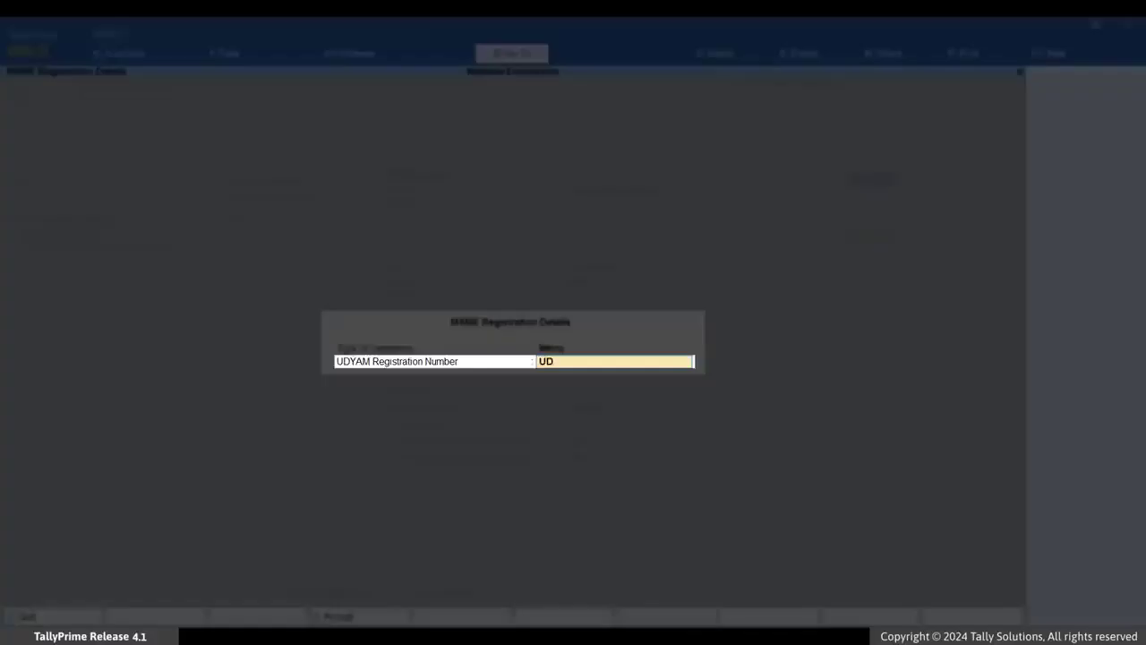
text(-0123456)
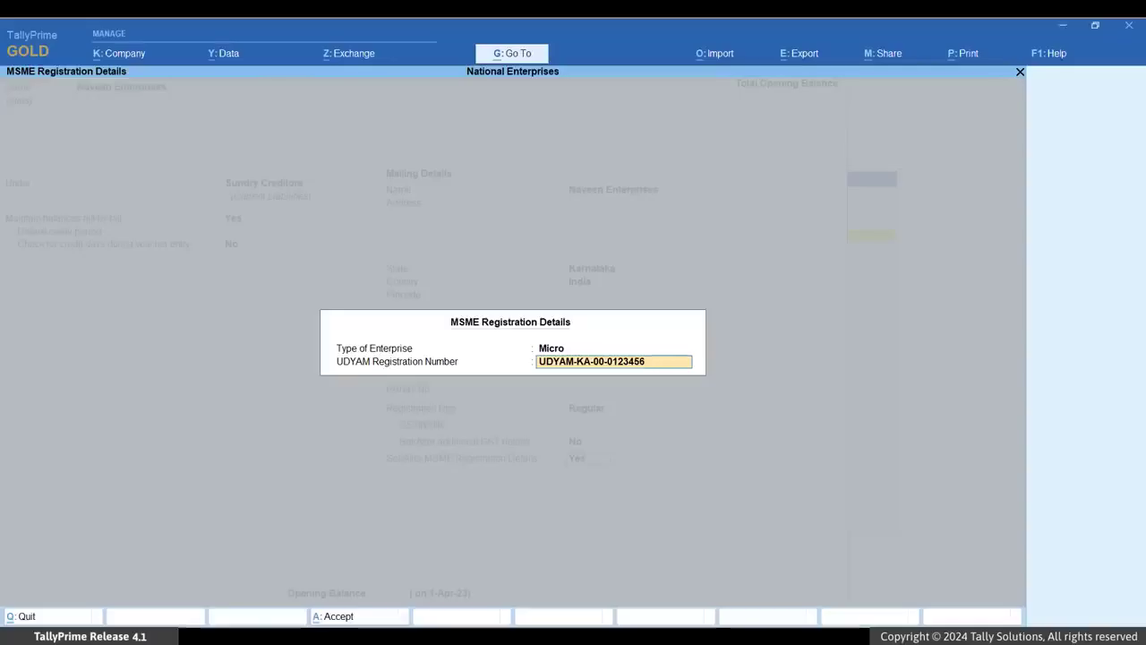
key(Return)
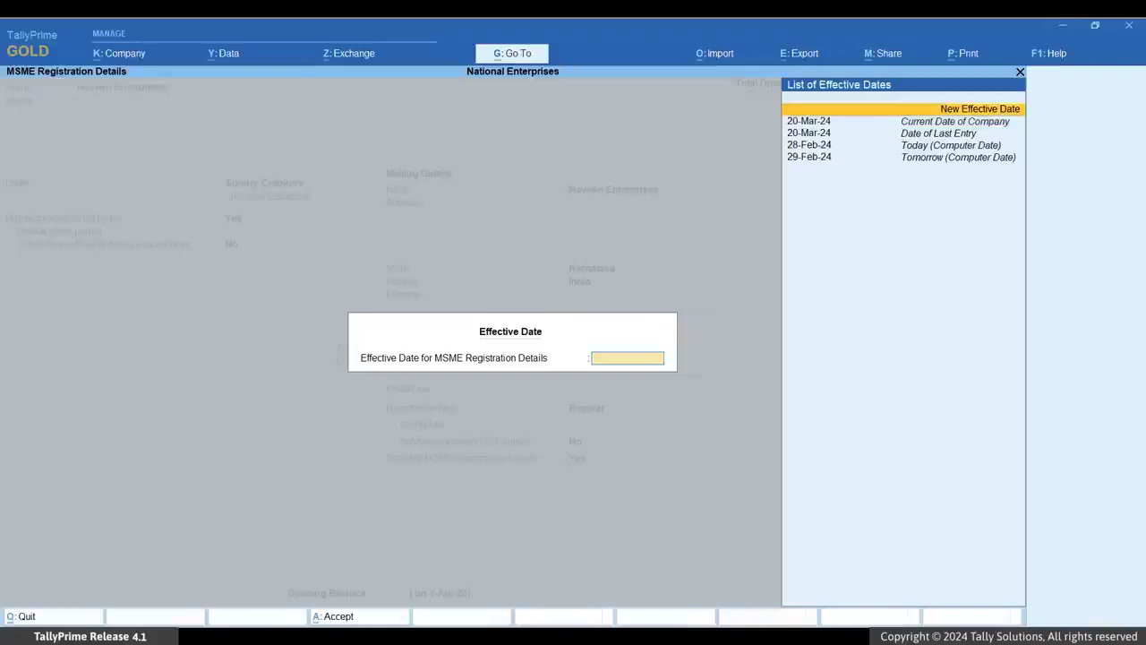
- Create a new effective date of 1-9-23 for the MSME registration details
key(Return)
text(1-9-23)
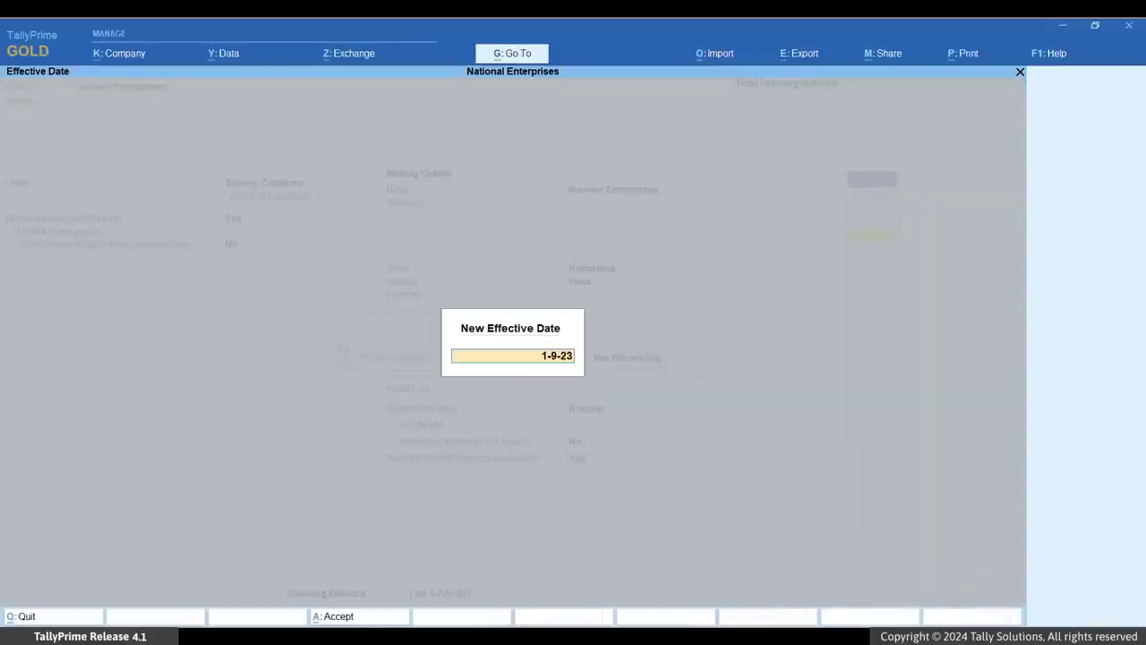
key(Return)
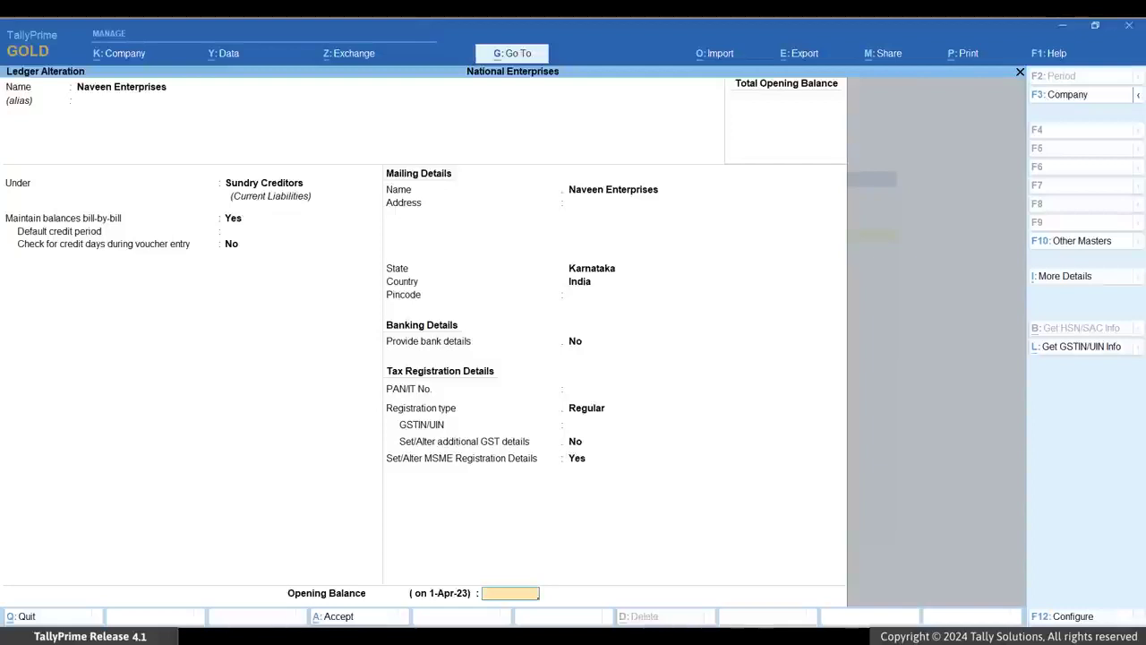
- Skip the opening balance and accept the Naveen Enterprises ledger alteration
key(Return)
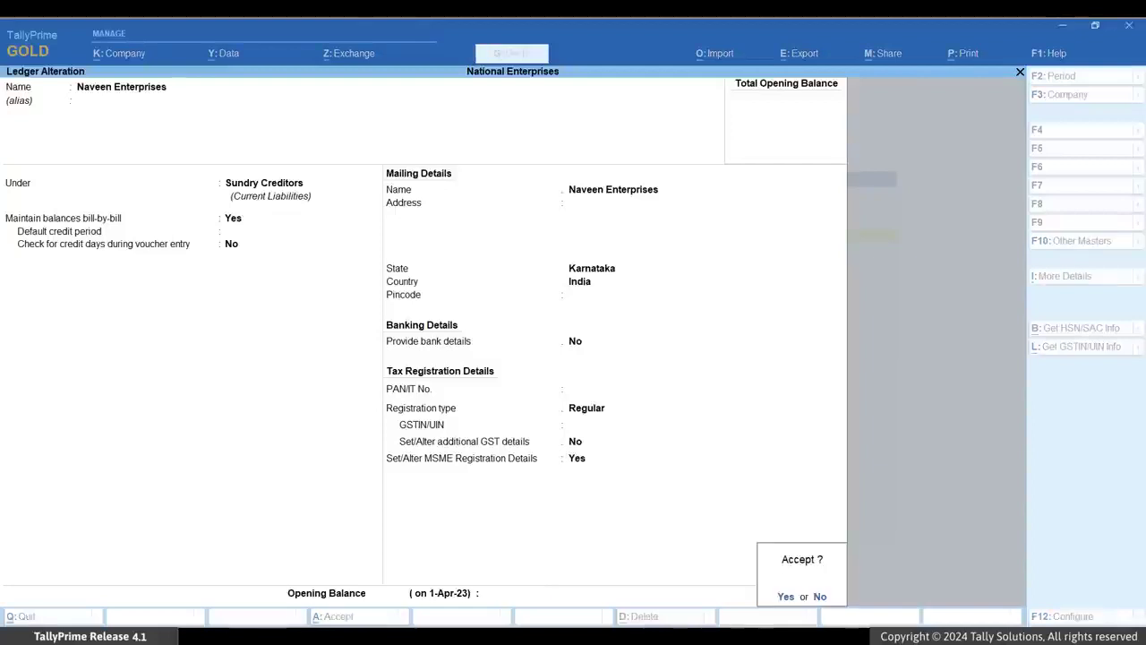
key(Return)
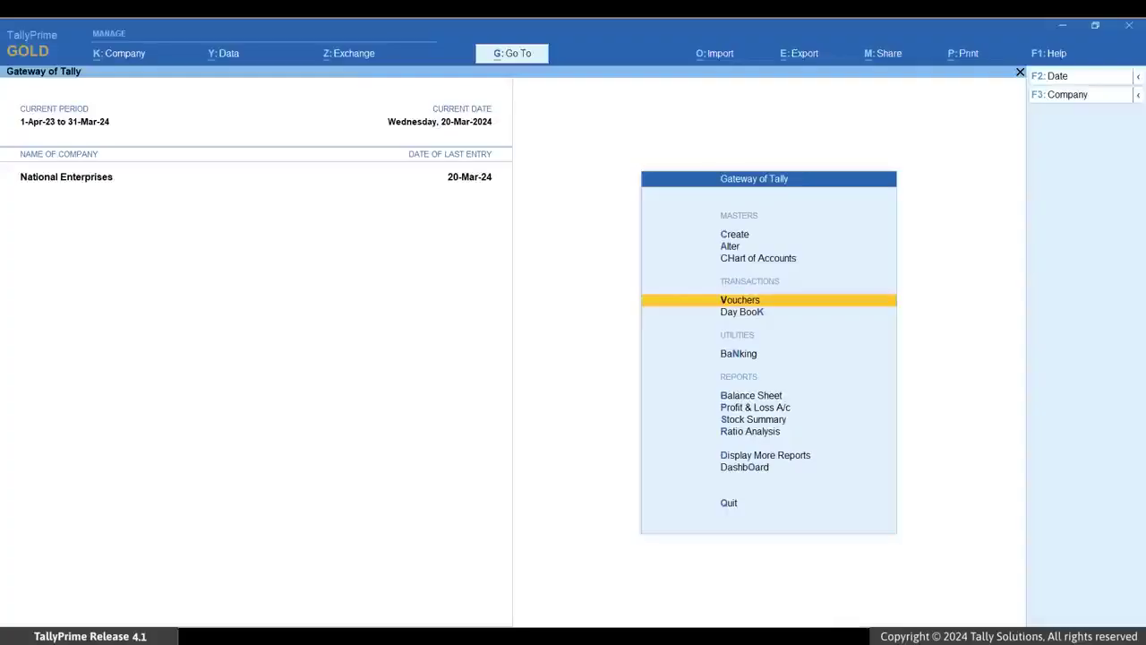
- Open the Update Party MSME Details report through Go To
key(alt+g)
text(Upd)
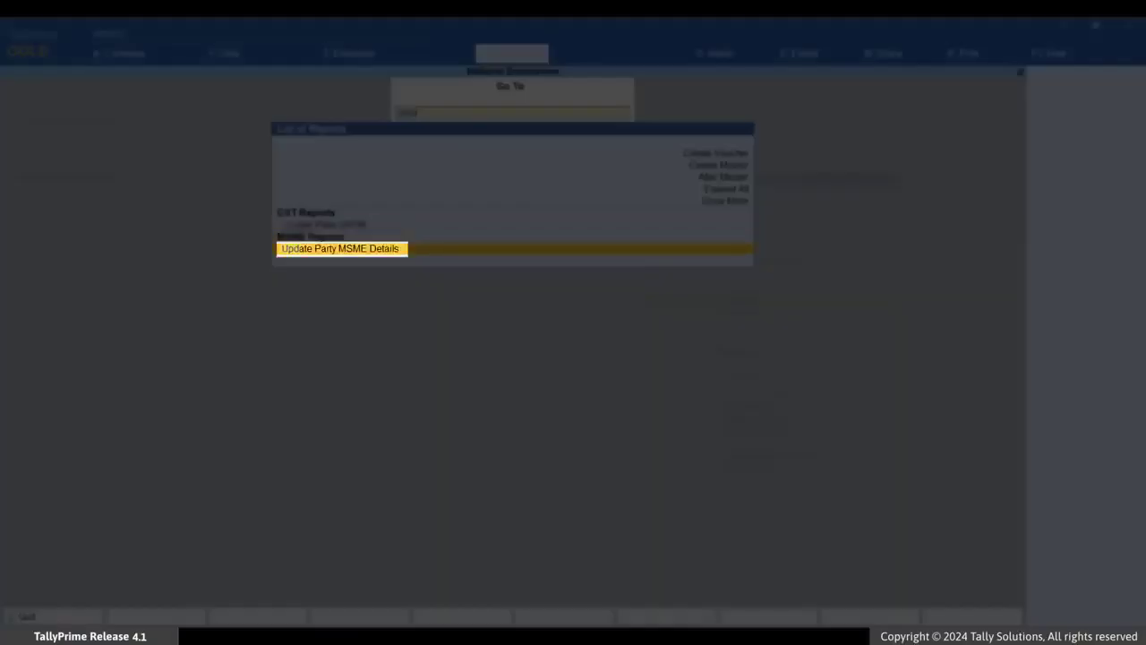
key(Return)
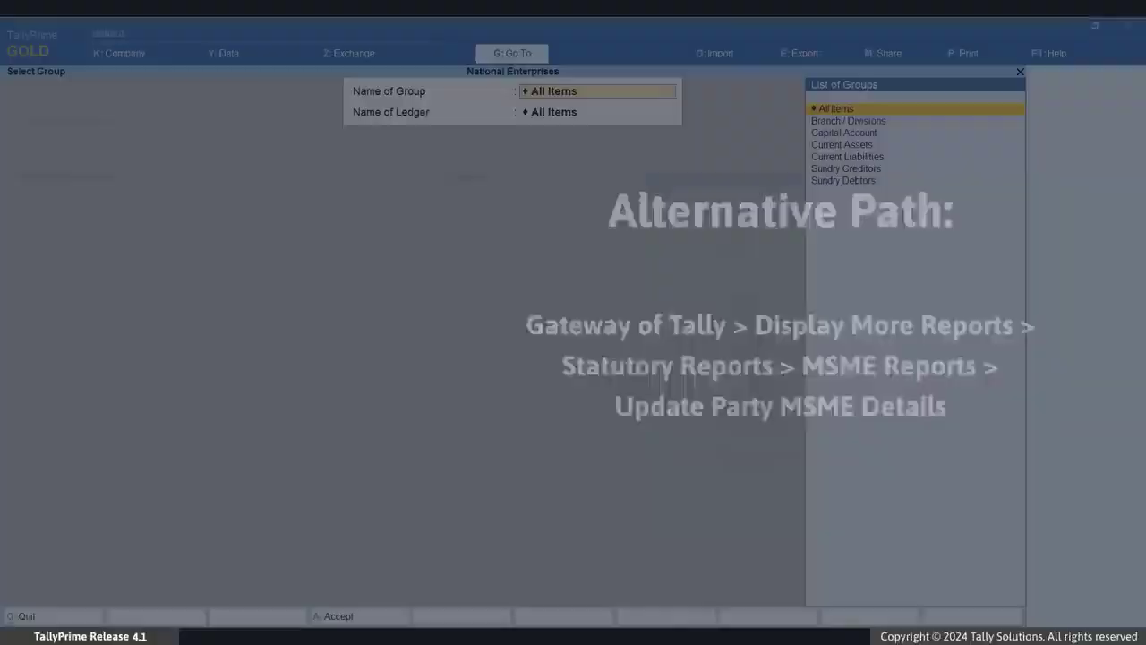
- Select the Sundry Creditors group with all its ledgers for the report
key(Down)
key(Down)
key(Down)
key(Down)
key(Down)
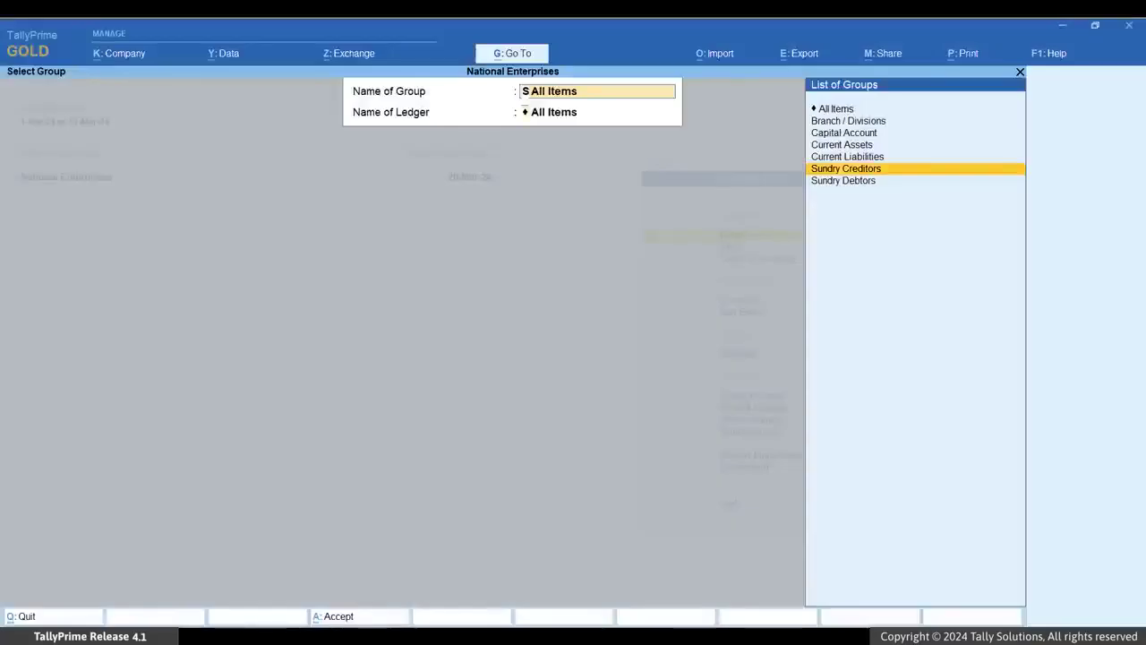
key(Return)
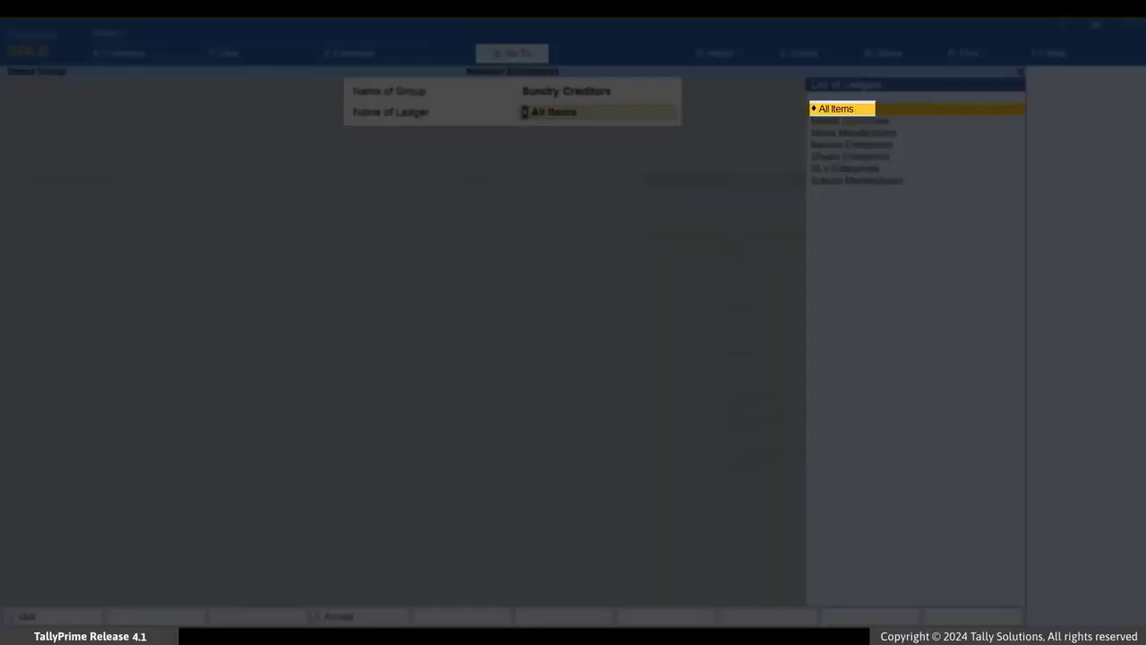
key(Return)
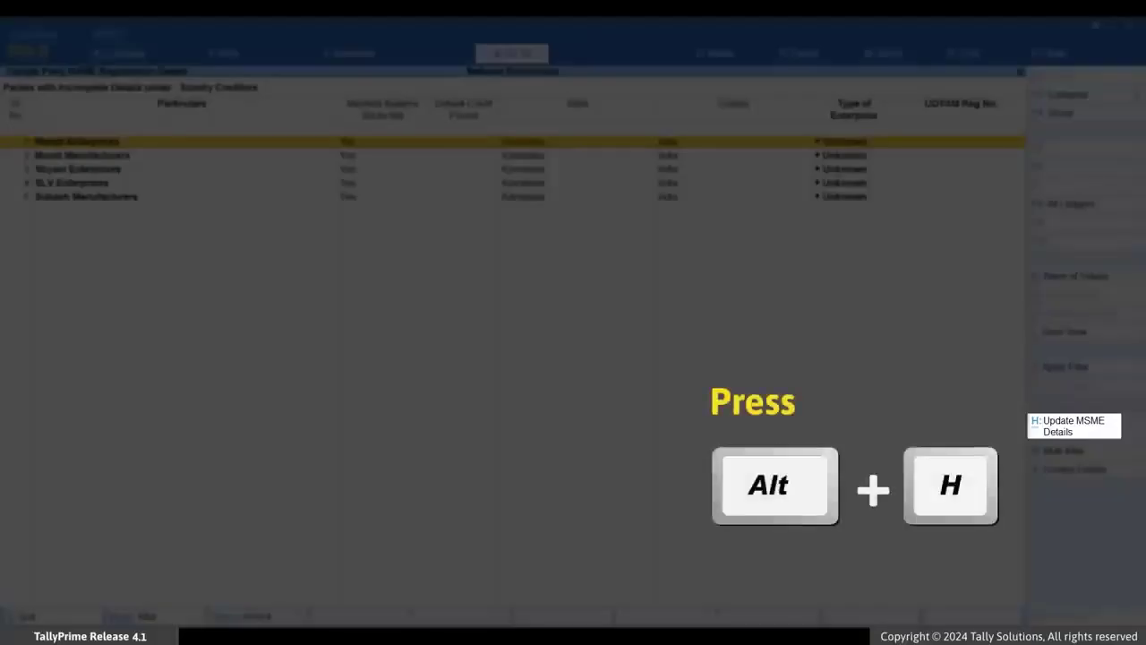
- Update Mamta Enterprises' MSME details with enterprise type Micro and its UDYAM registration number
key(alt+h)
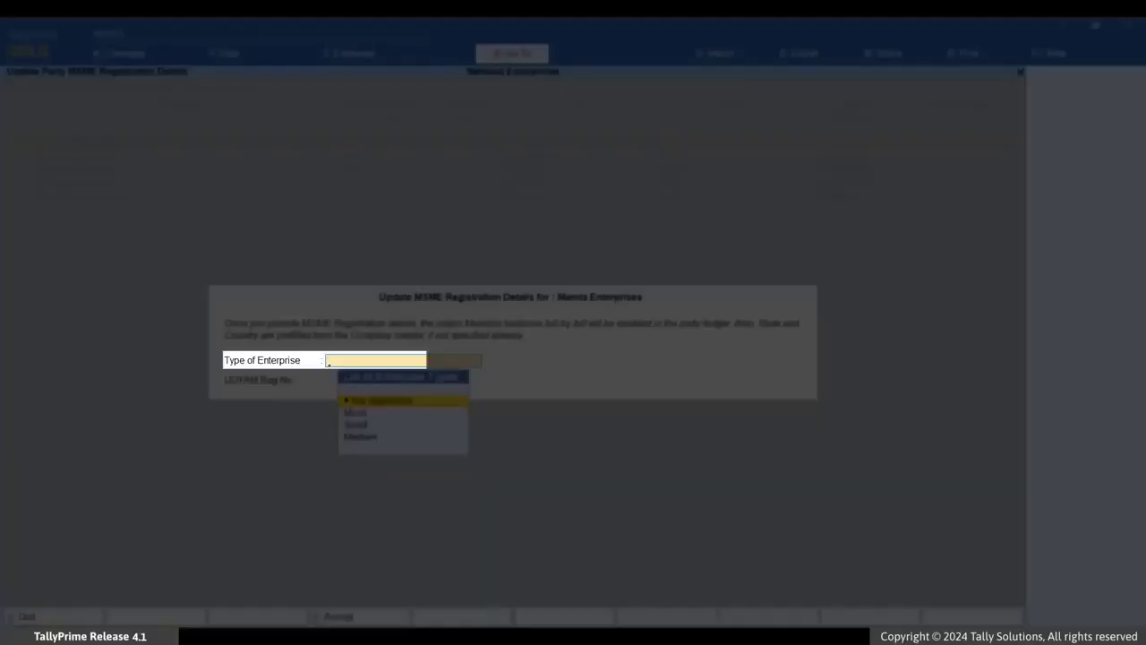
key(Down)
key(Return)
text(UDYAM-KA-01-4567890)
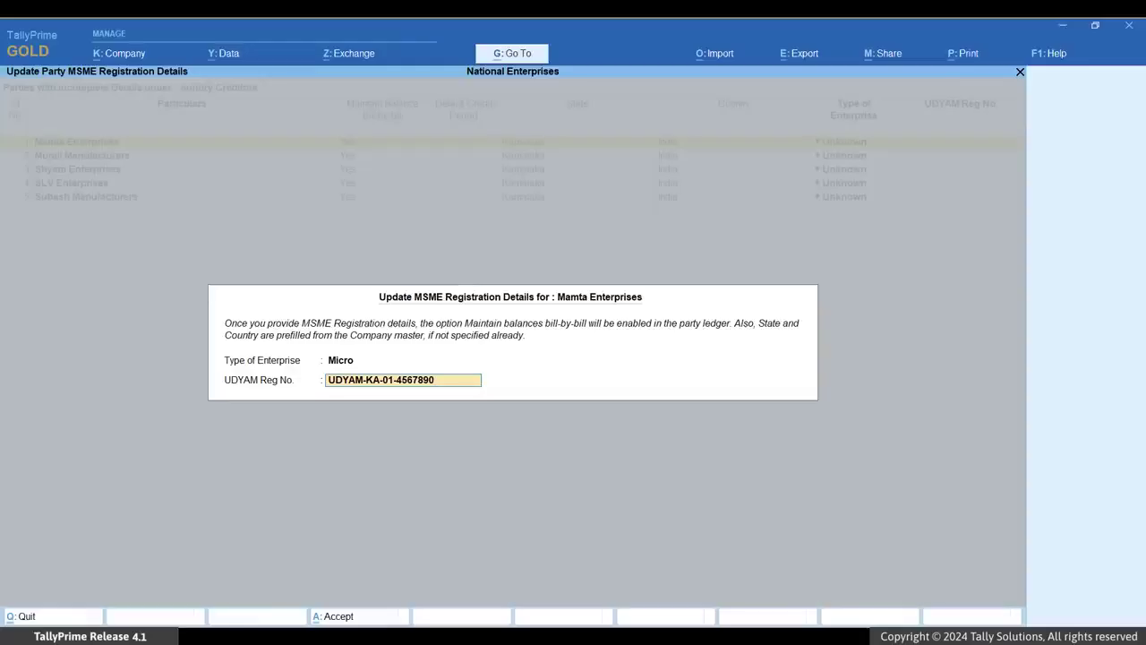
key(Return)
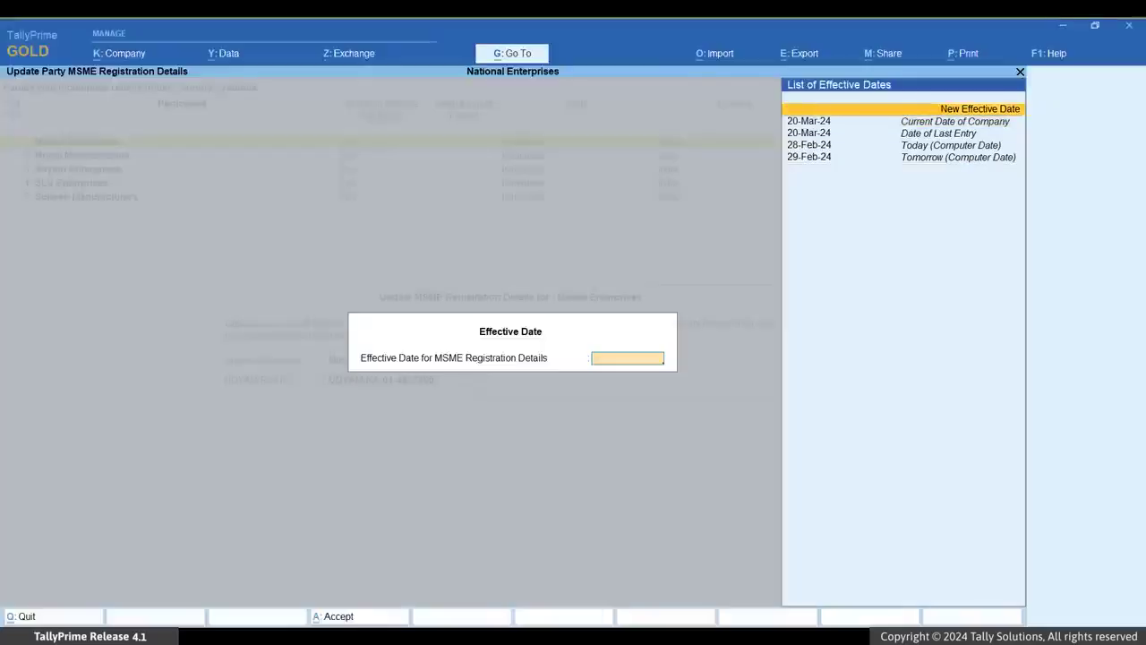
- Set a new effective date of 1-7-24 for Mamta Enterprises' MSME details and accept
key(Return)
text(1-7-24)
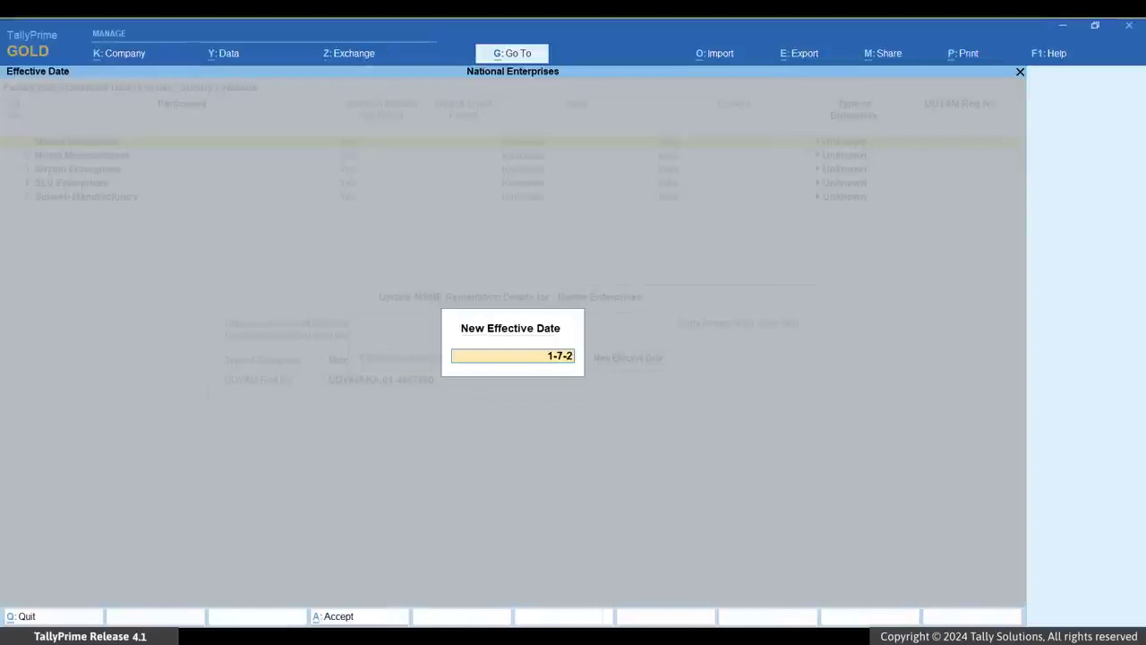
key(Return)
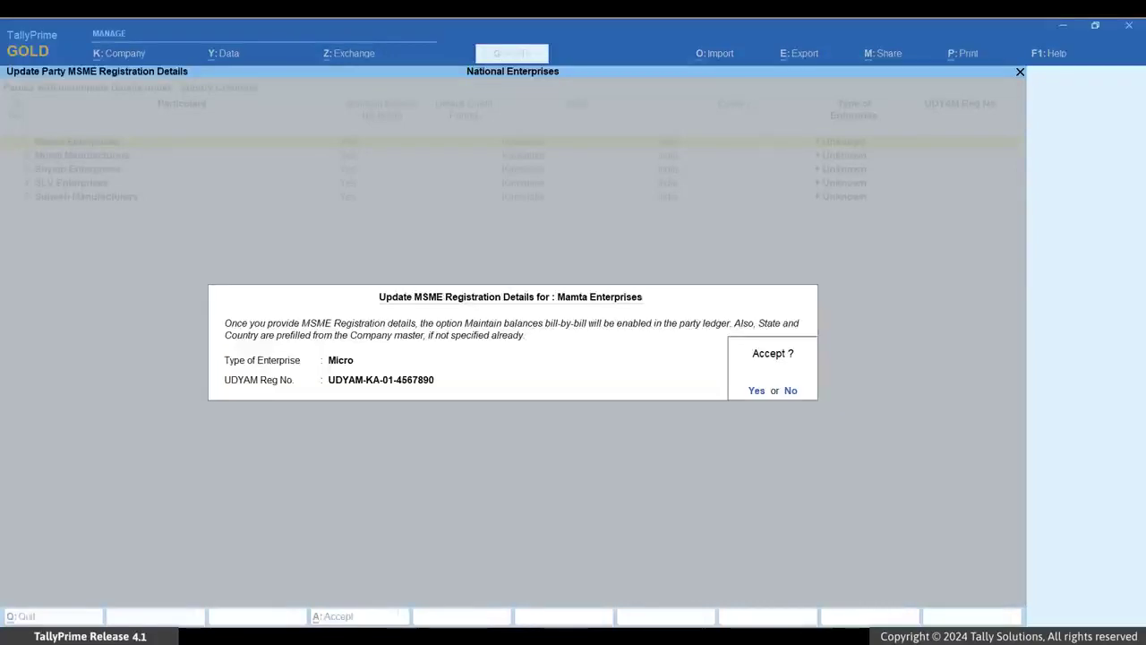
key(y)
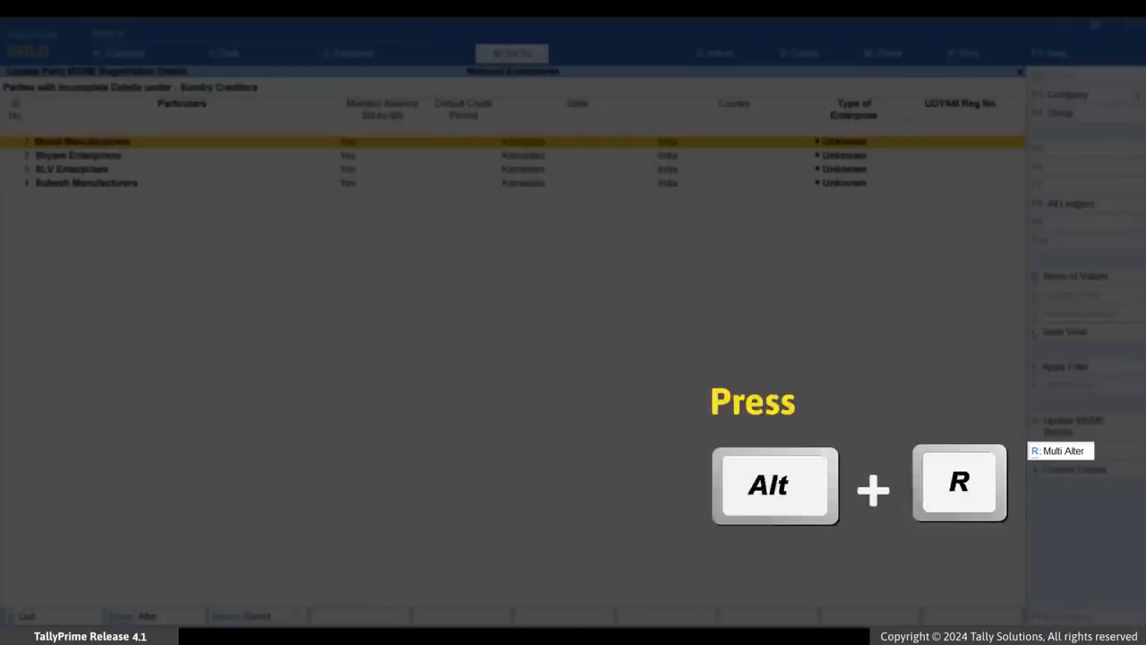
- Switch to multi-alter mode and set Murali Manufacturers' default credit period to 45 days
key(alt+r)
text(45)
key(Return)
key(Return)
key(Return)
- Set Murali Manufacturers' type of enterprise to Small and enter its UDYAM registration number
key(Down)
key(Down)
key(Down)
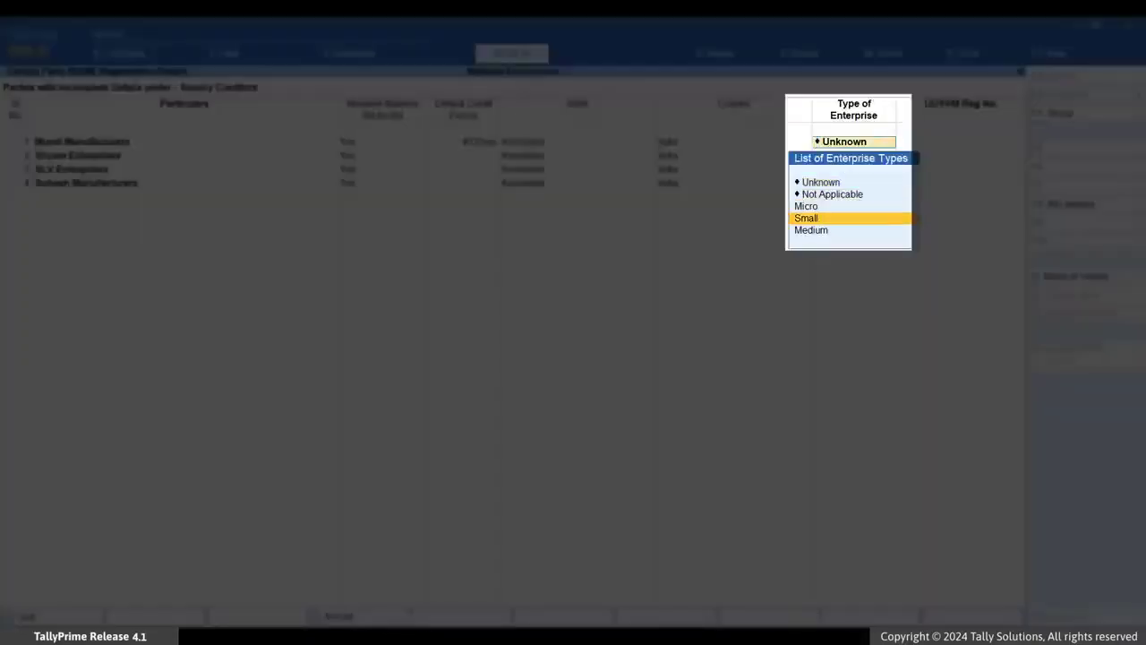
key(Return)
text(UDYAM-)
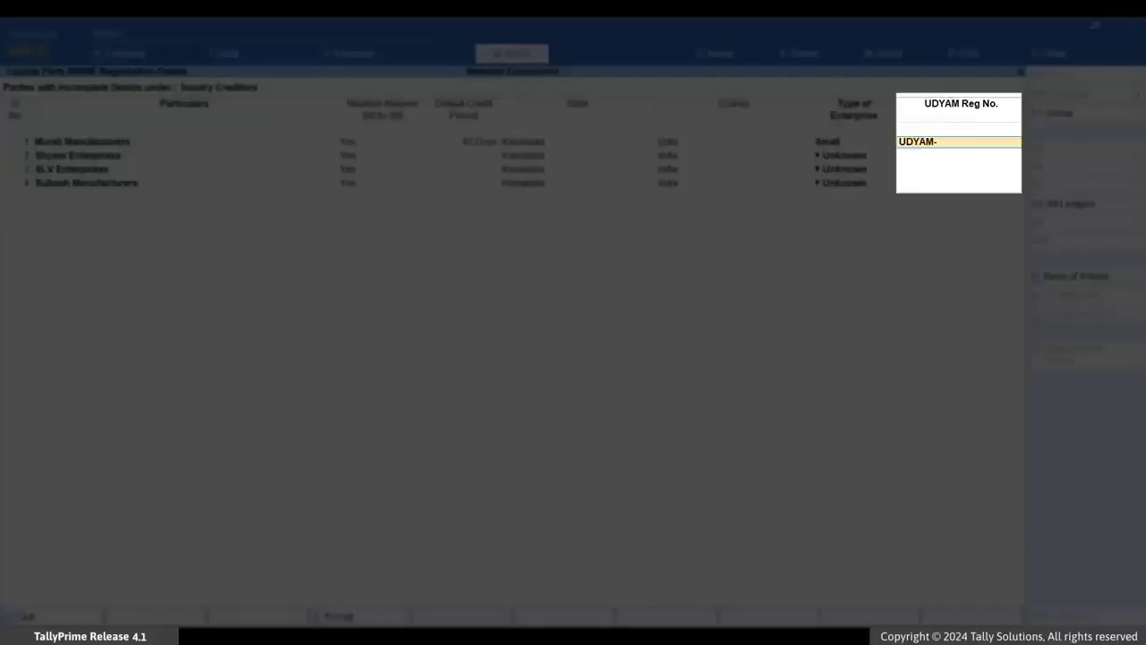
text(KA-01-7766554)
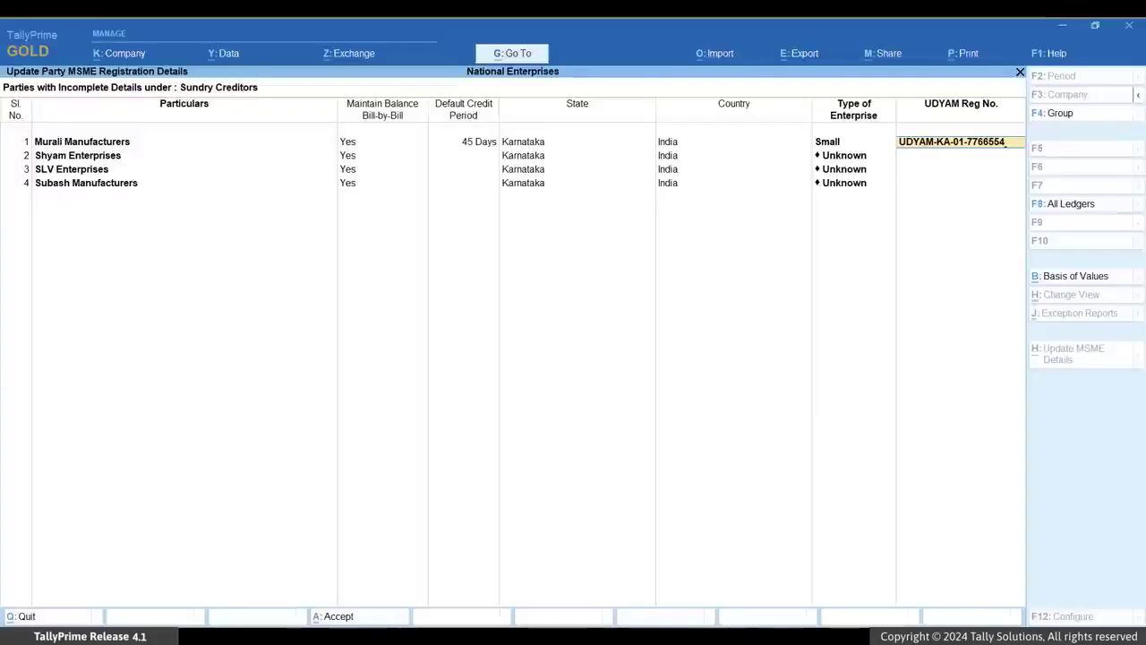
- Create a new effective date of 1-6-23 for Murali Manufacturers' MSME details
key(ctrl+a)
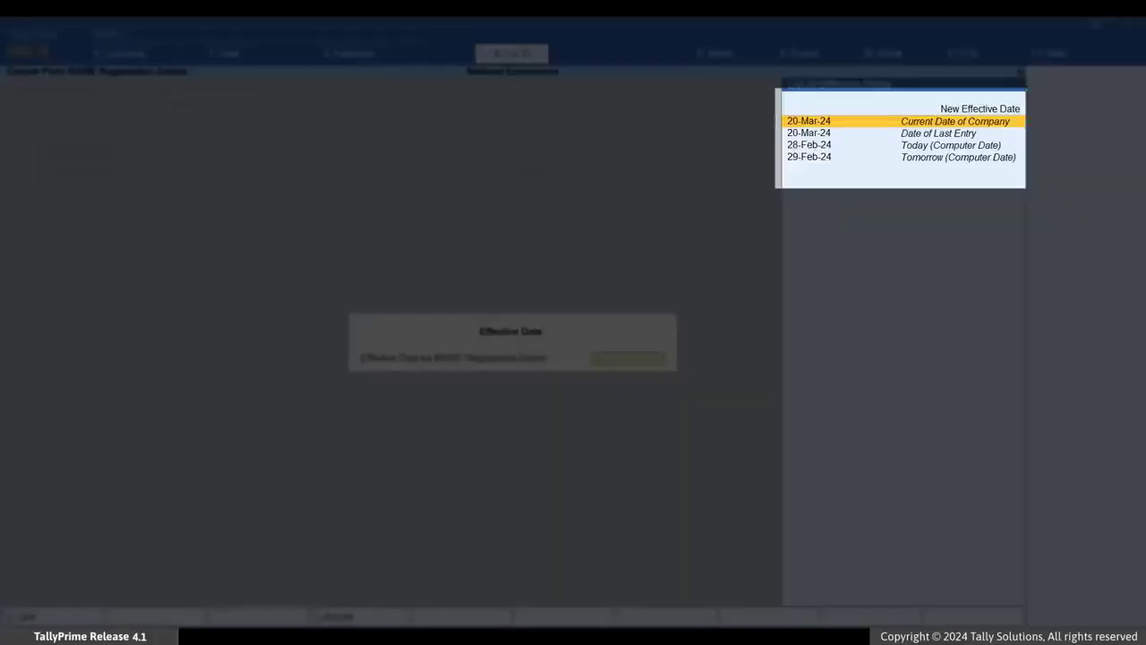
key(Up)
key(Return)
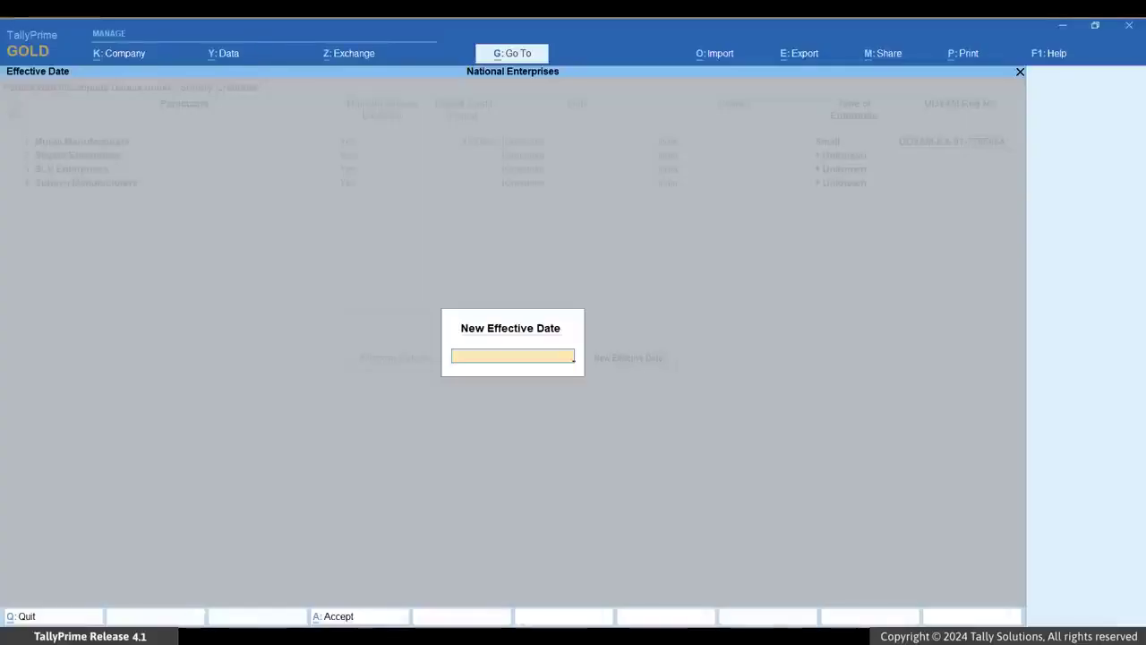
text(1-)
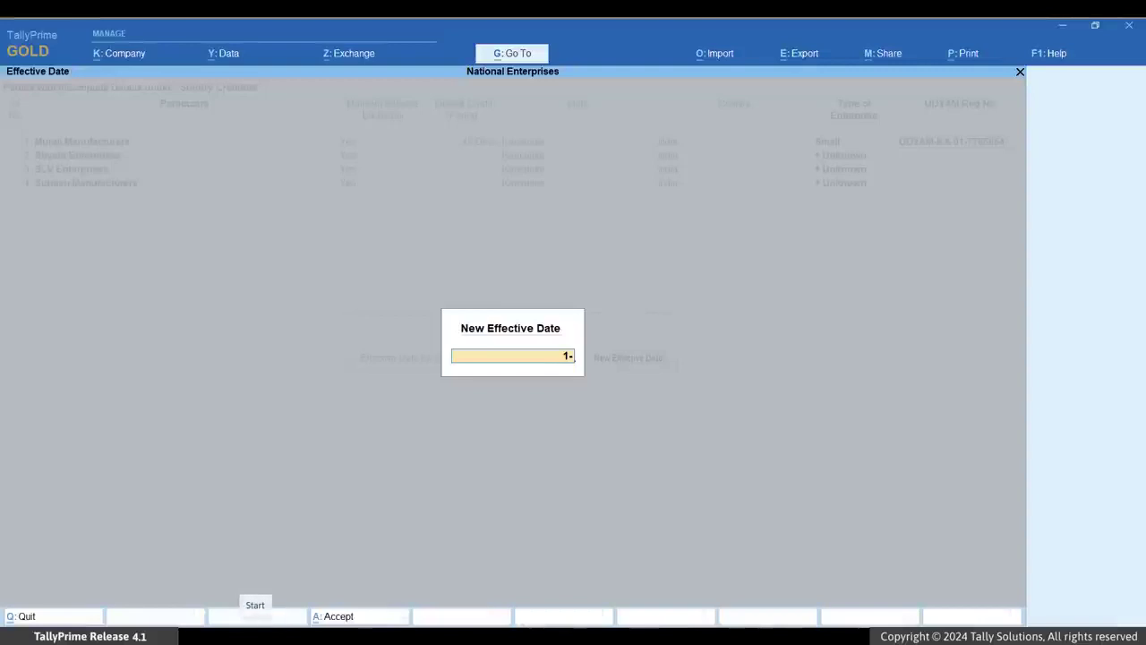
text(6-23)
key(Return)
- Give Shyam Enterprises a 30-day credit period, enterprise type Micro, and its UDYAM registration number
text(30)
key(Return)
key(Down)
key(Down)
key(Return)
text(UDYAM-KA-00-0987654)
key(Return)
- Create a new effective date of 31-3-24 for Shyam Enterprises and accept the multi-alteration
key(Up)
key(Return)
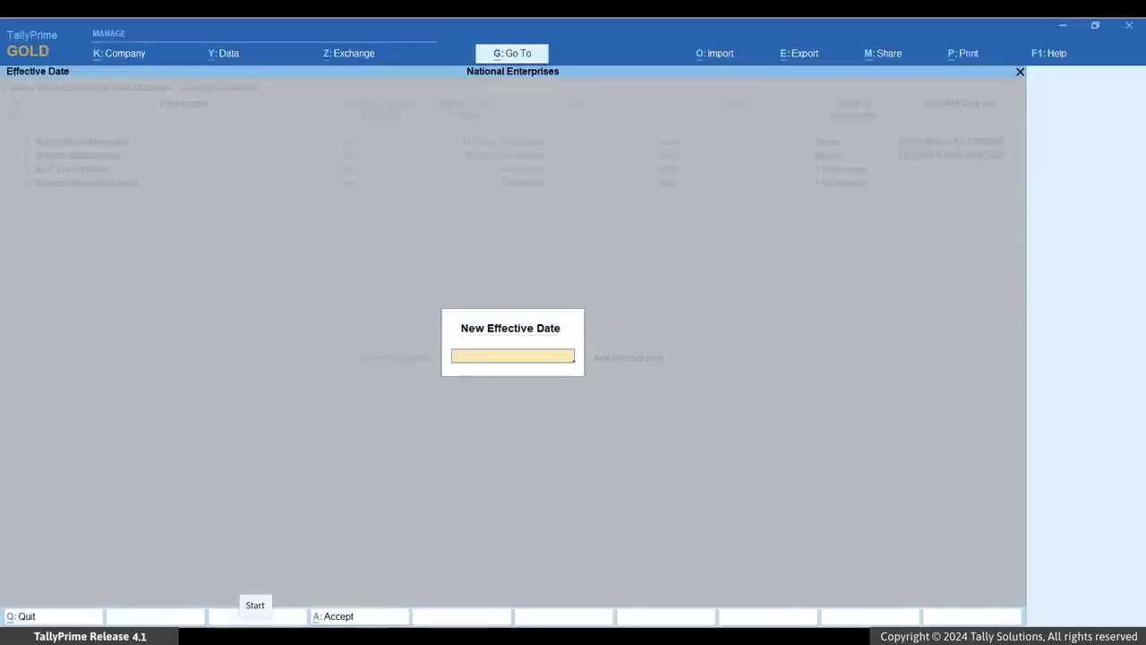
text(31-3-24)
key(Return)
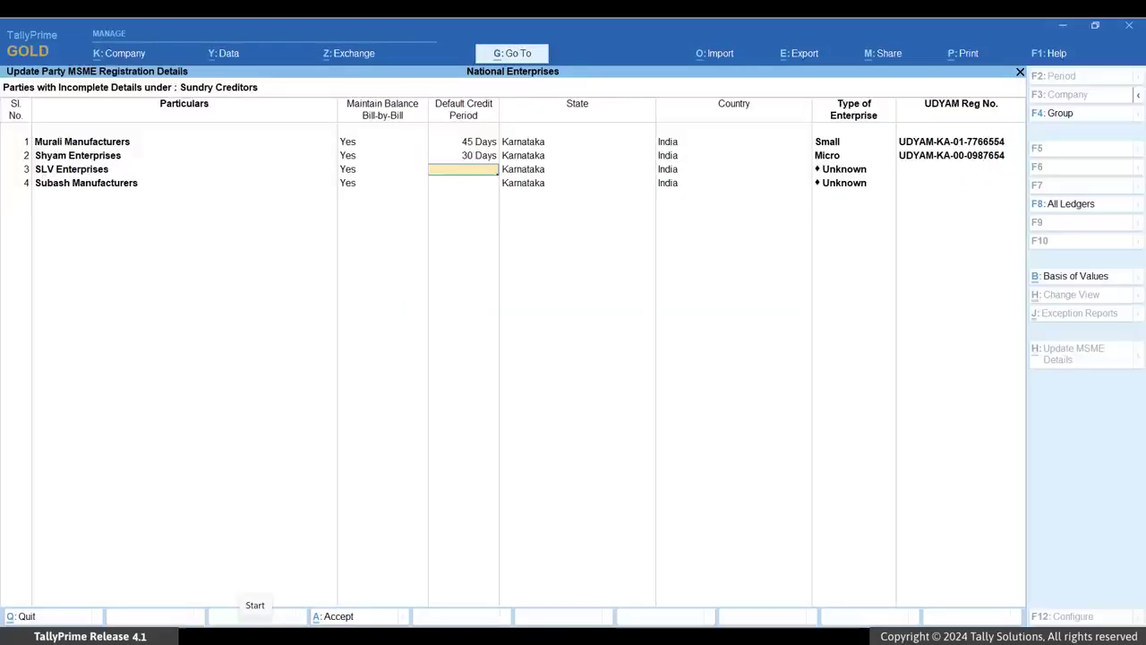
key(ctrl+a)
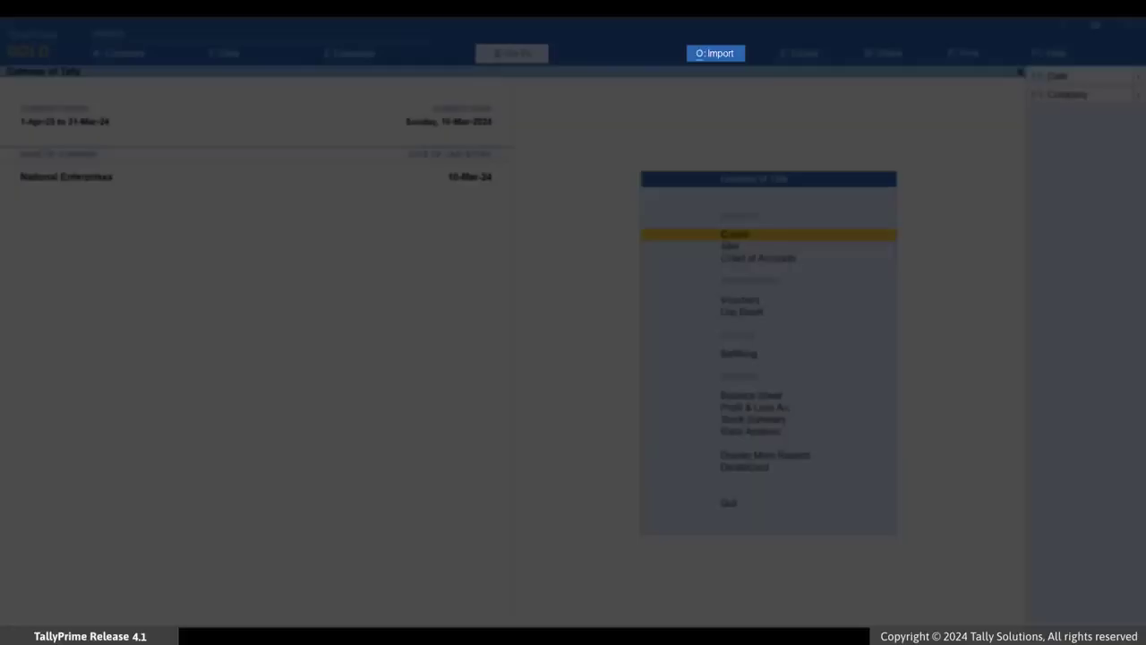
- Start a masters import using the Excel (Spreadsheet) file format
key(alt+o)
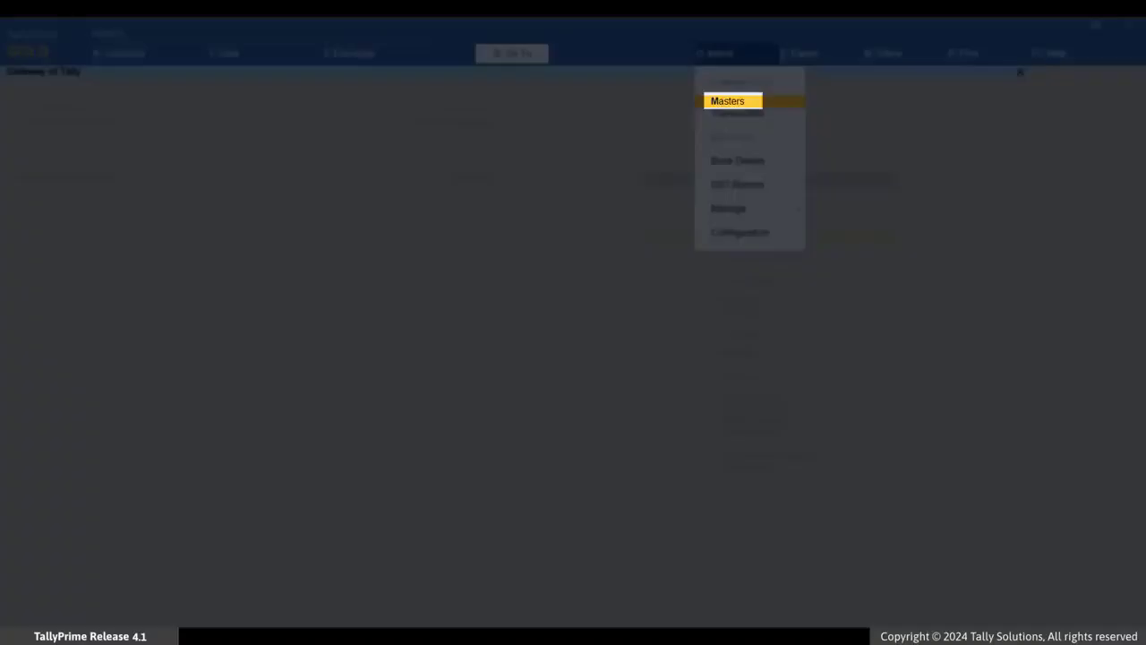
key(Return)
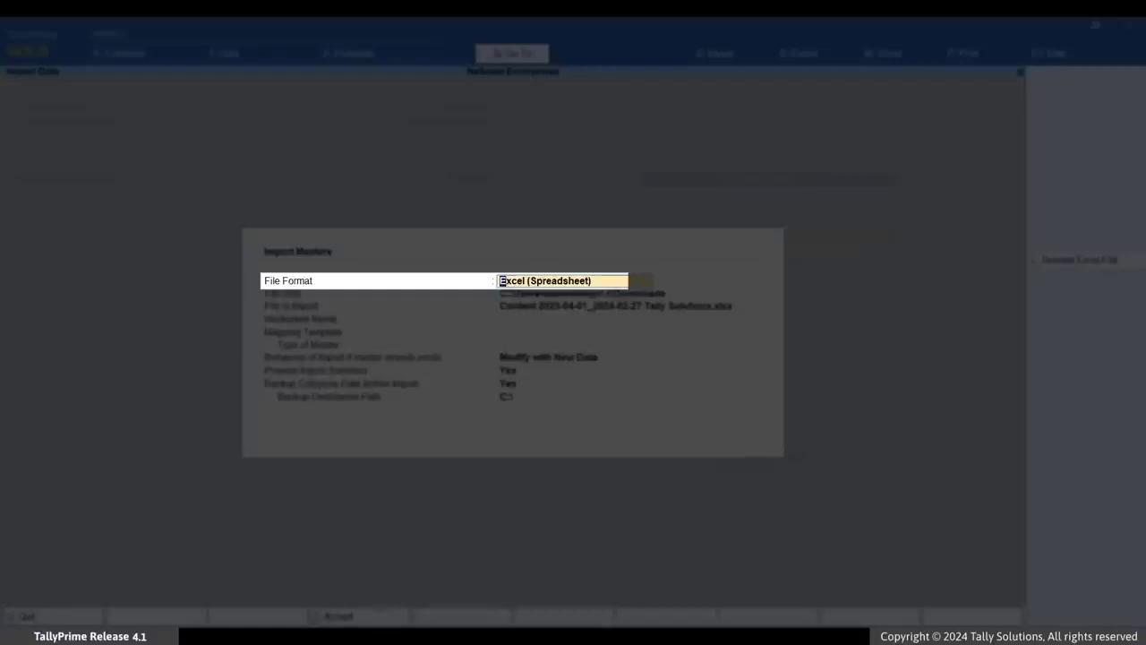
key(Return)
- Choose the file suppliers.xlsx from the F:\Import folder and select its supplier worksheet
key(Up)
key(Up)
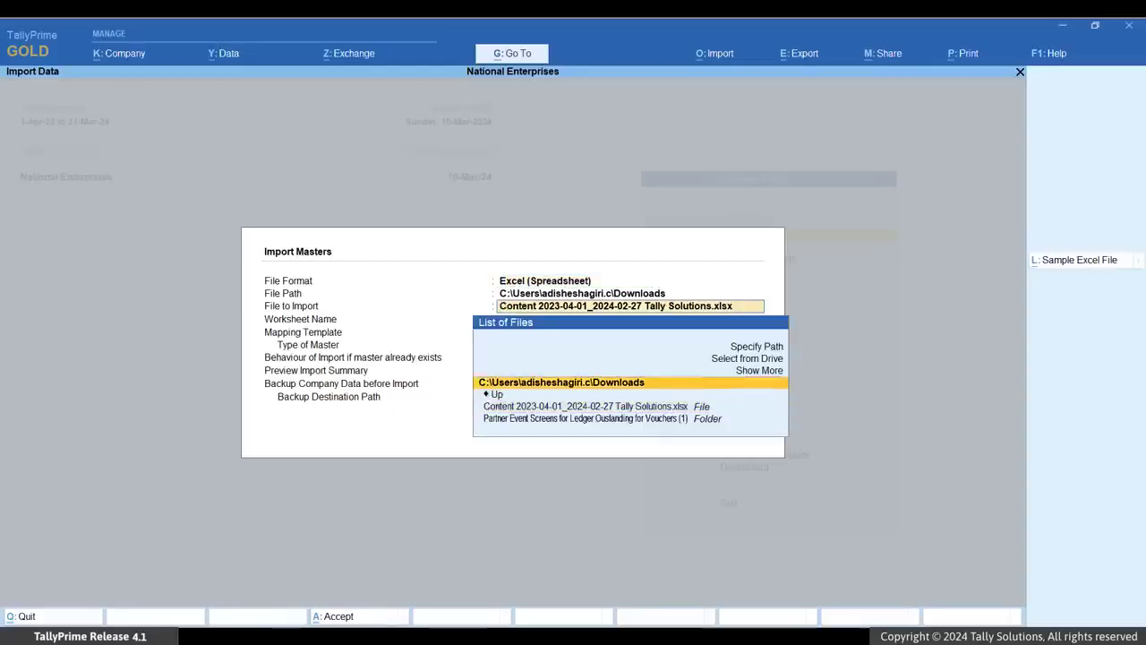
key(Up)
key(Up)
key(Return)
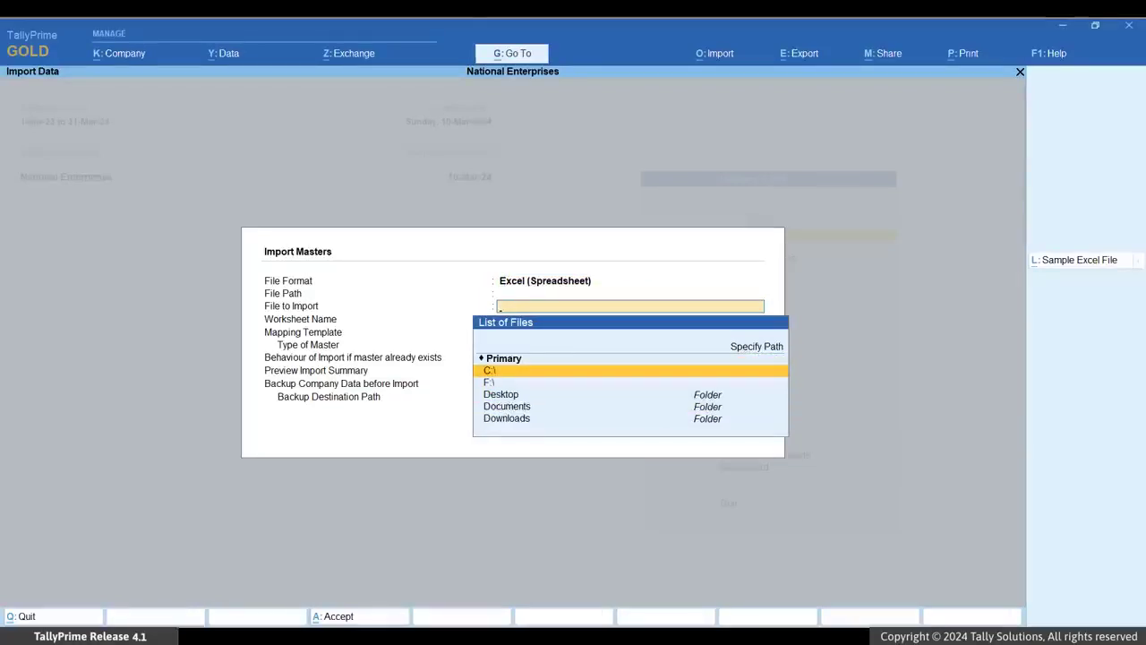
key(Down)
key(Return)
key(Down)
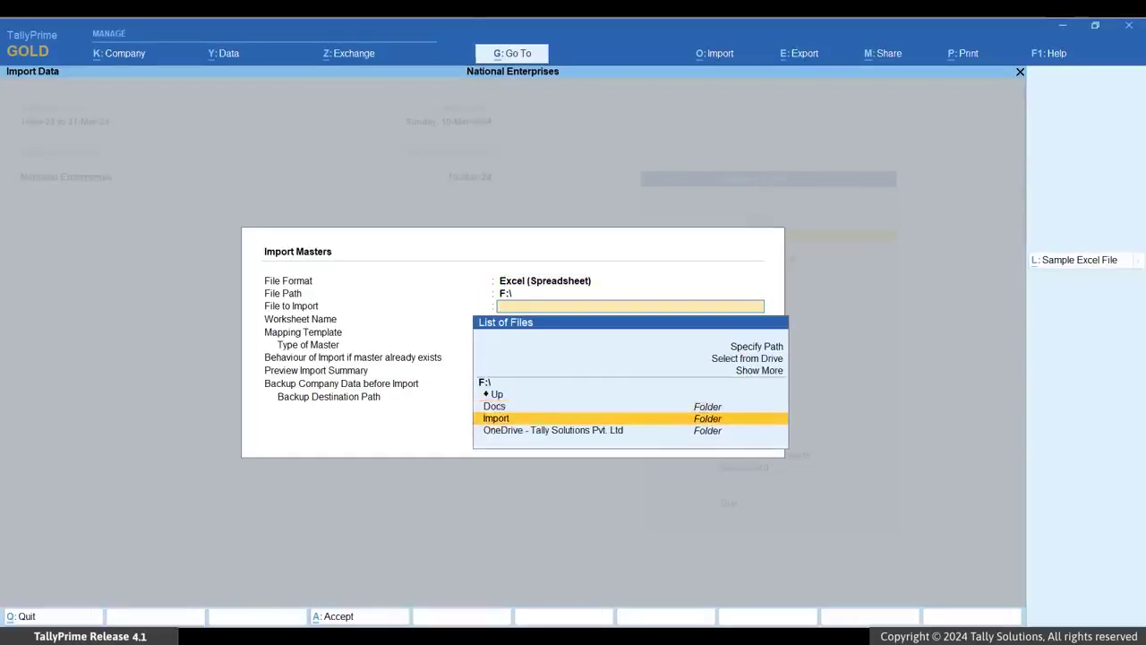
key(Return)
key(Return)
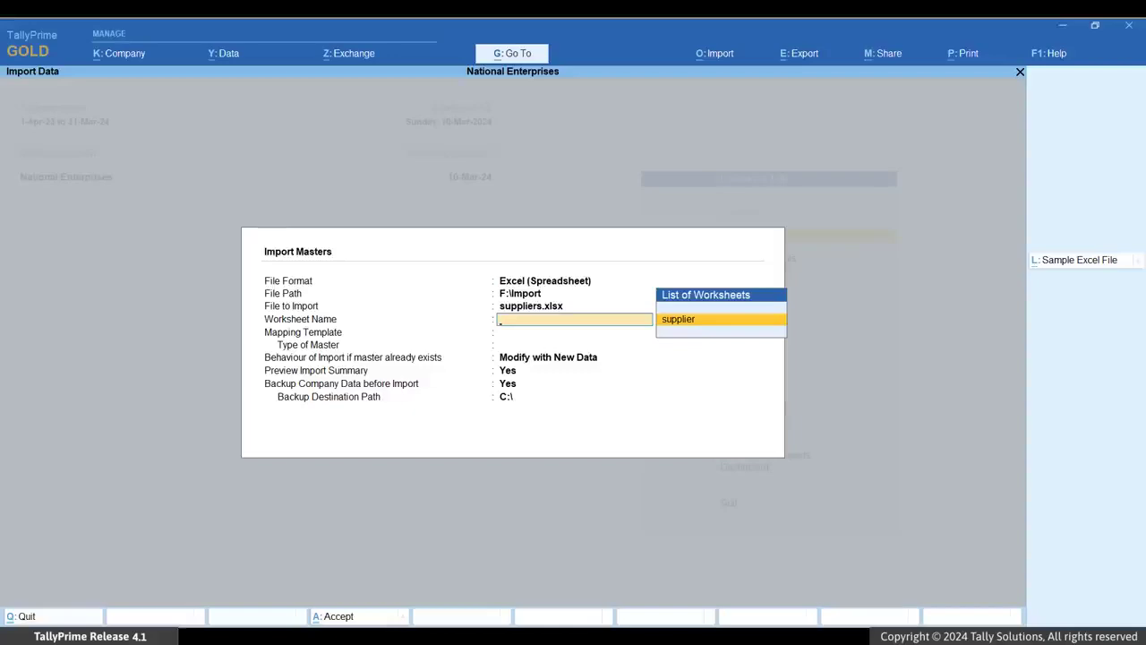
key(Return)
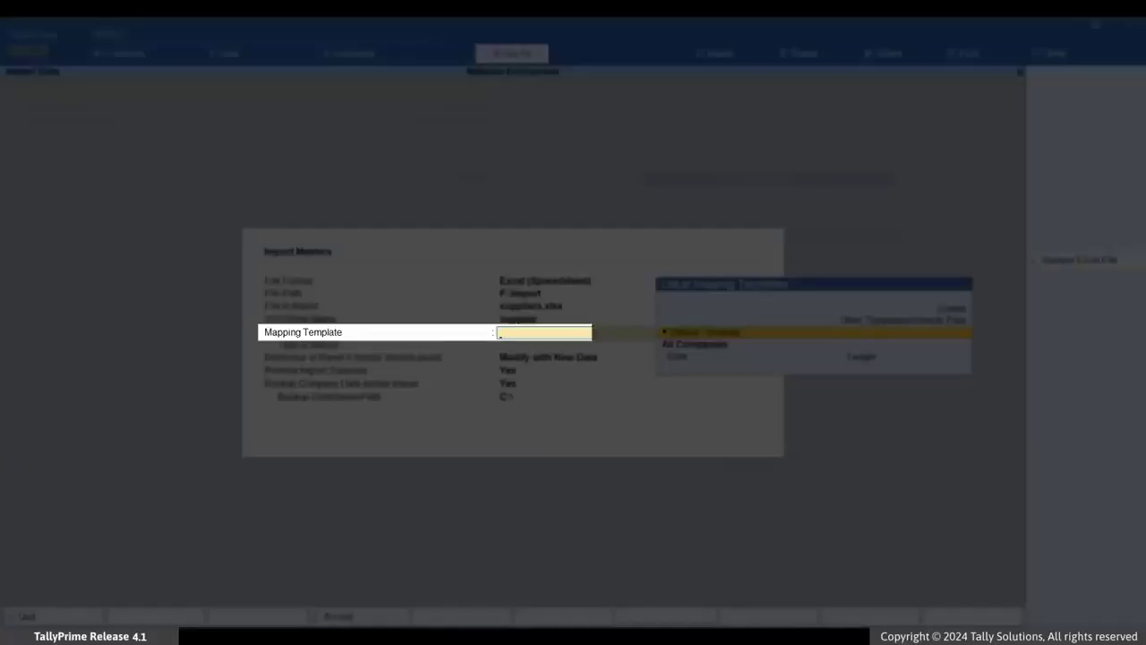
- Create a new mapping template named MSME Suppliers with Ledger as the type of master
key(Up)
key(Up)
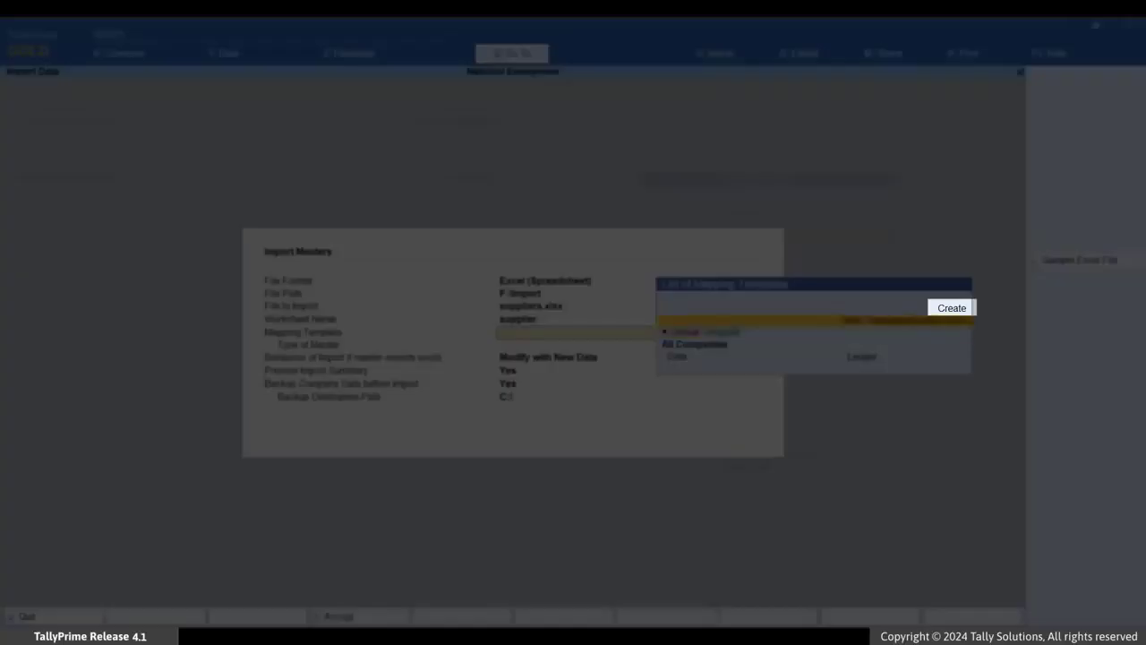
key(Return)
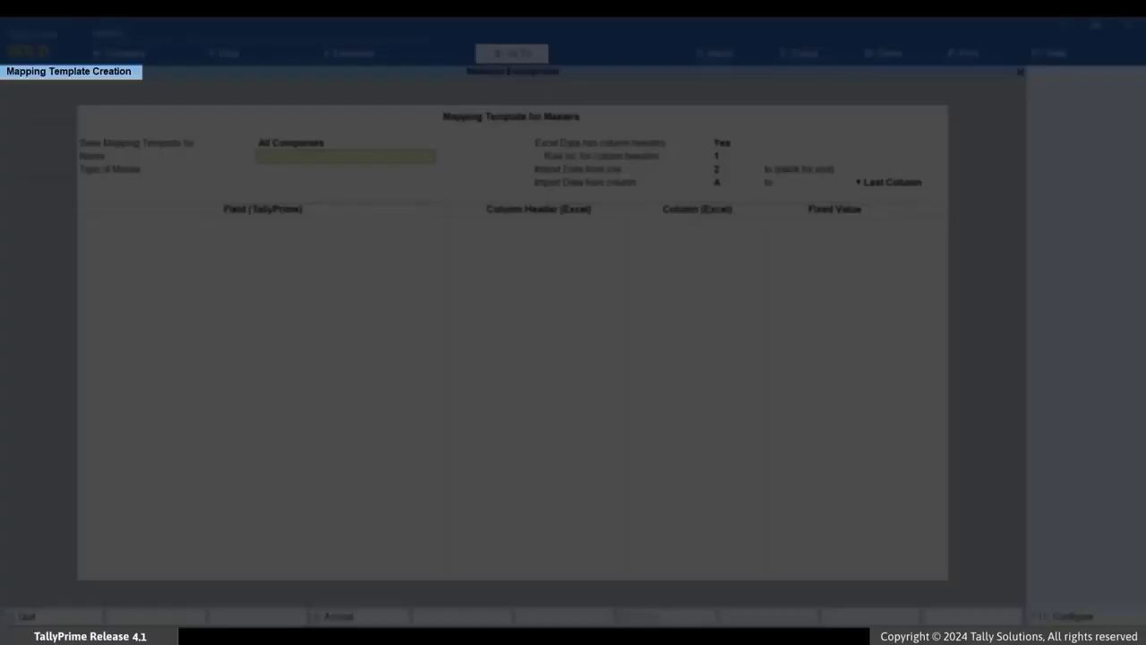
text(MSM)
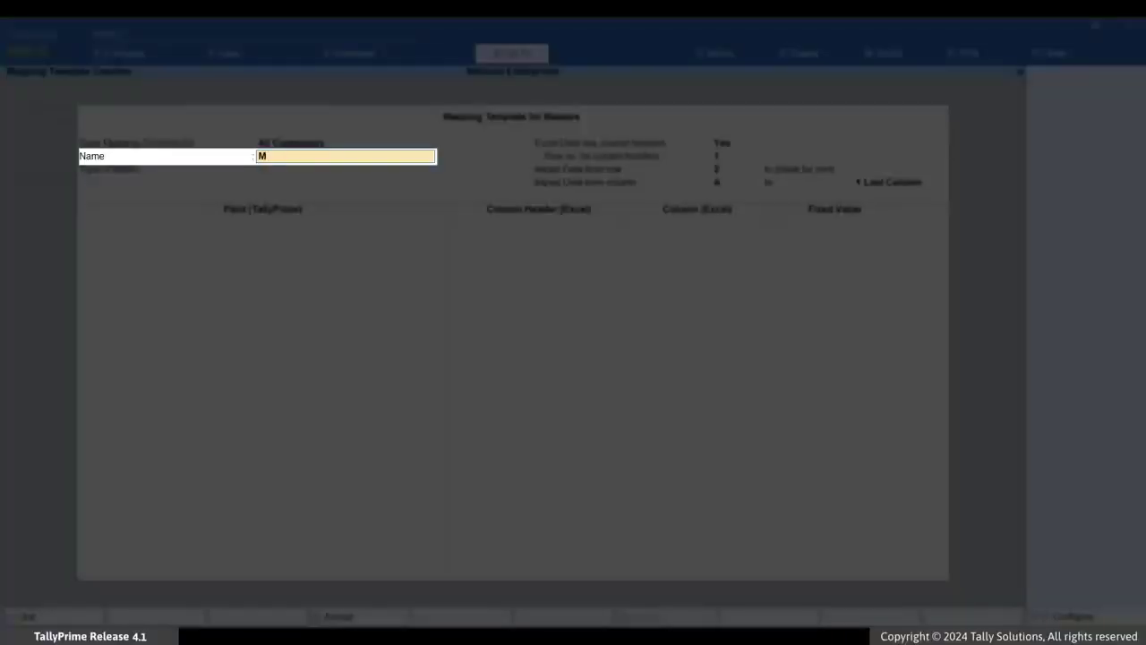
text(E Suppliers)
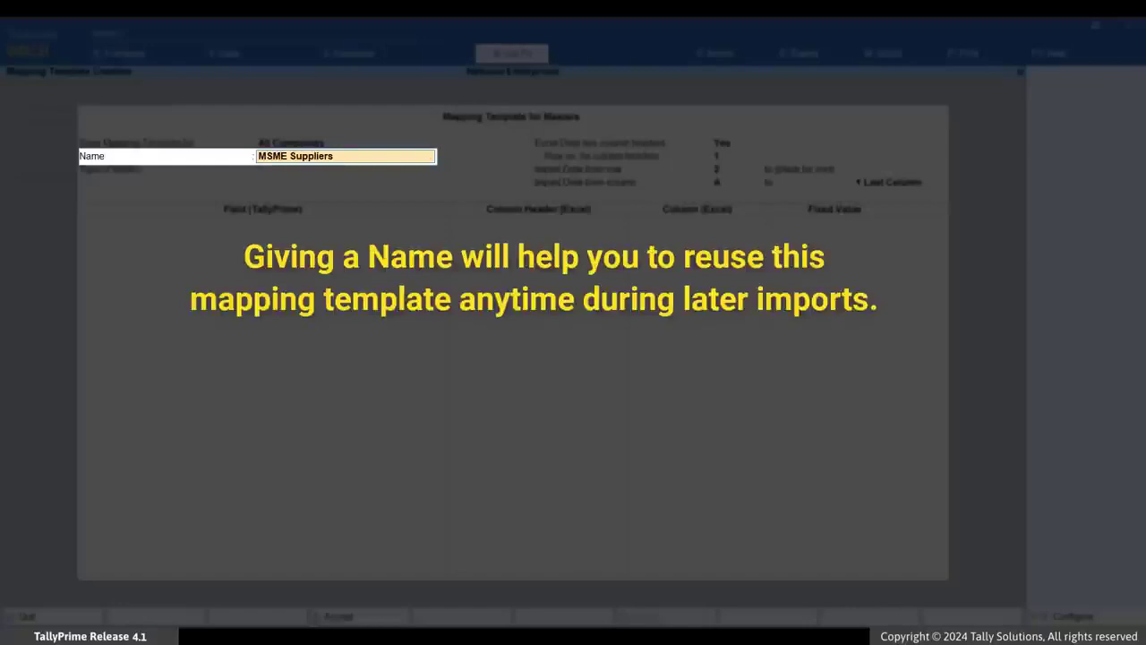
key(Return)
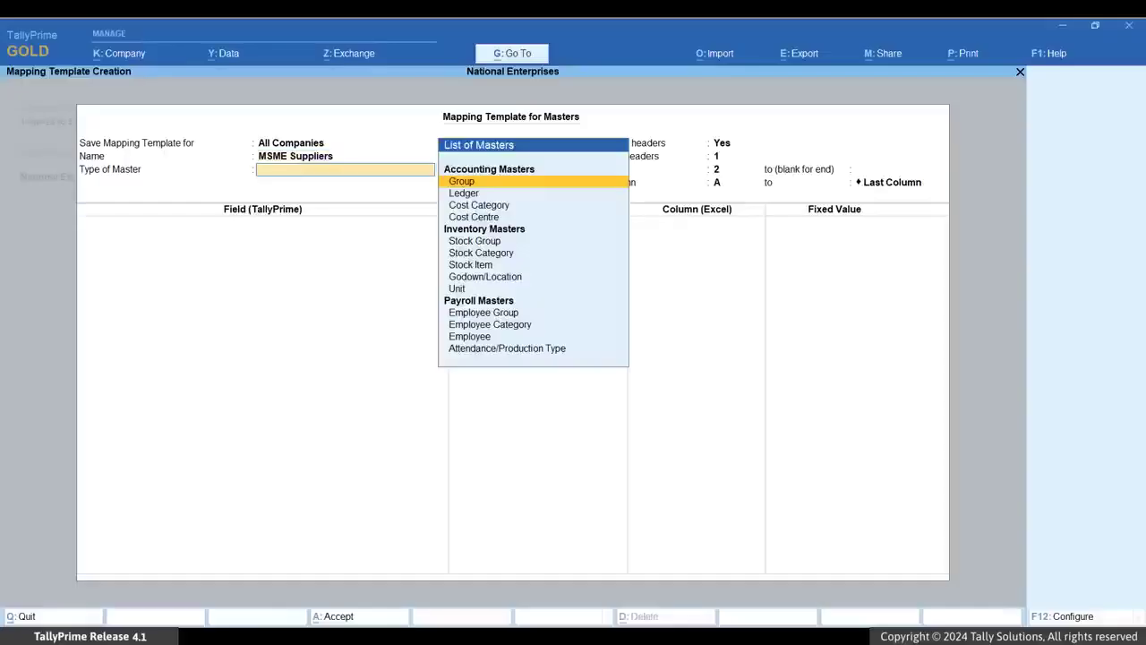
key(Down)
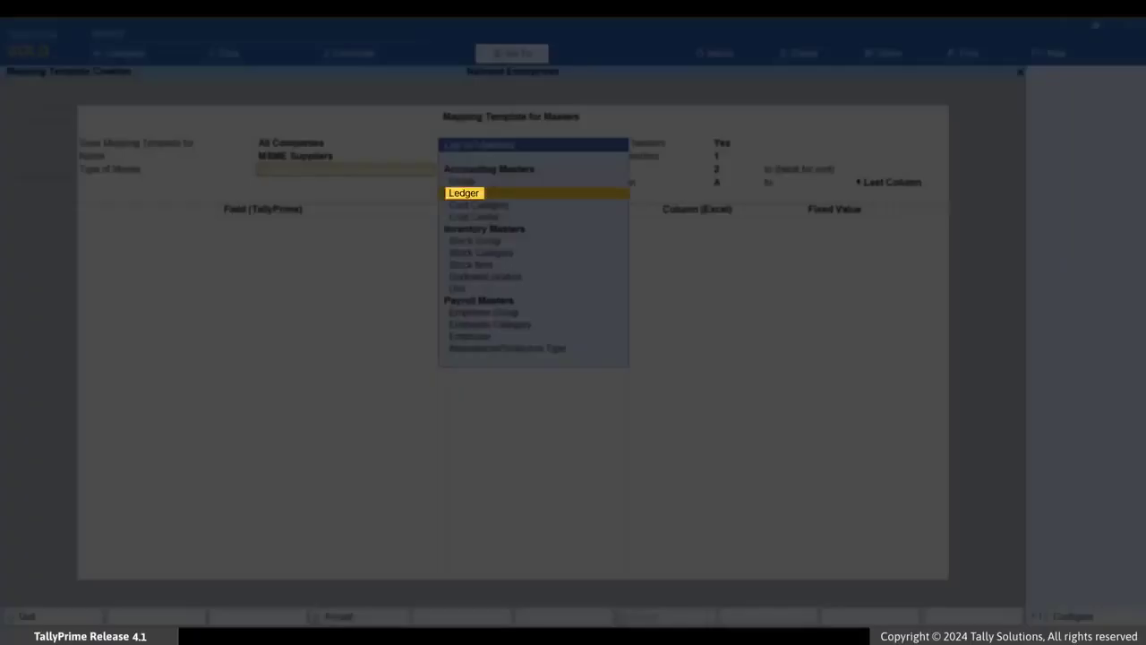
key(Return)
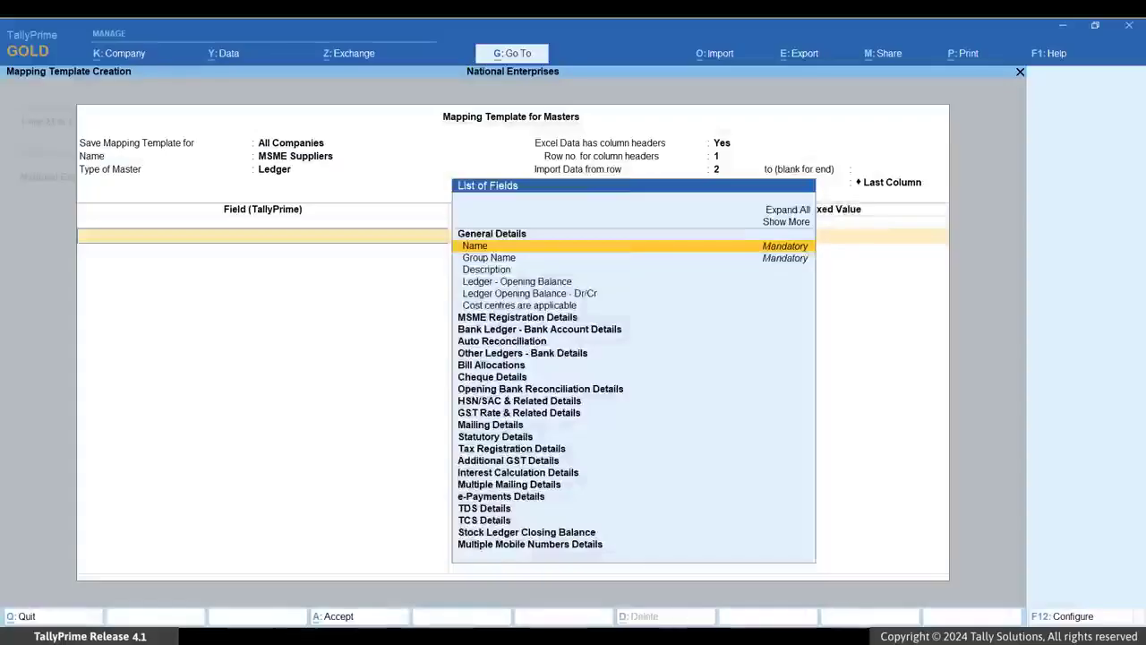
- Map the Name field to the Supplier Name column and Group Name to the Group column
key(Return)
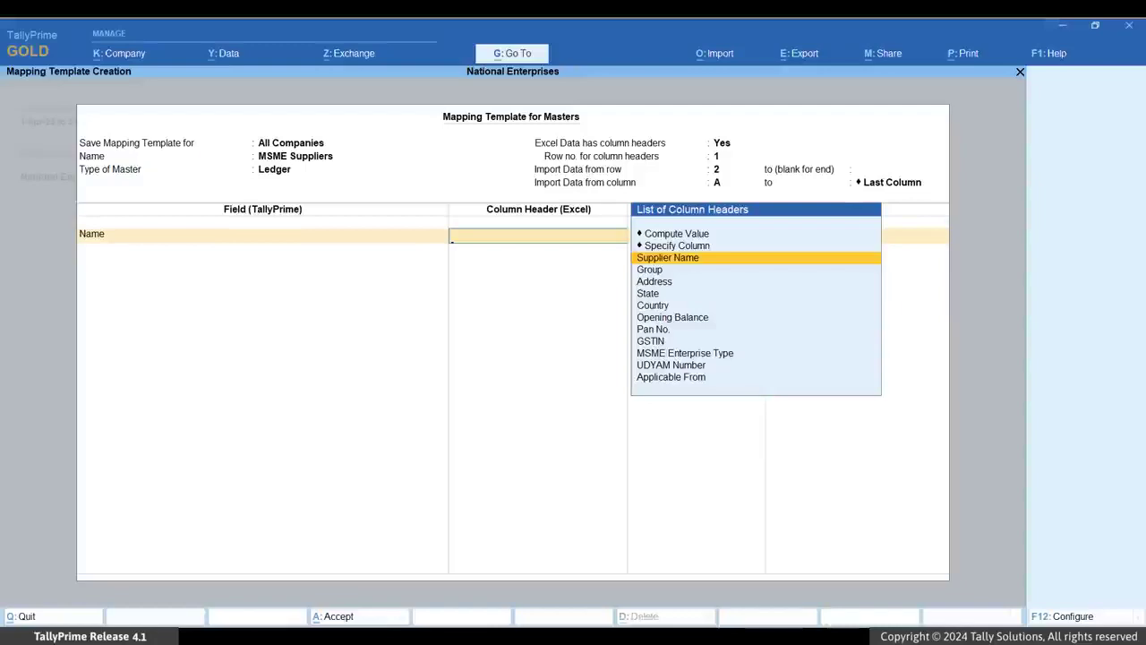
key(Return)
key(Down)
key(Down)
key(Down)
key(Return)
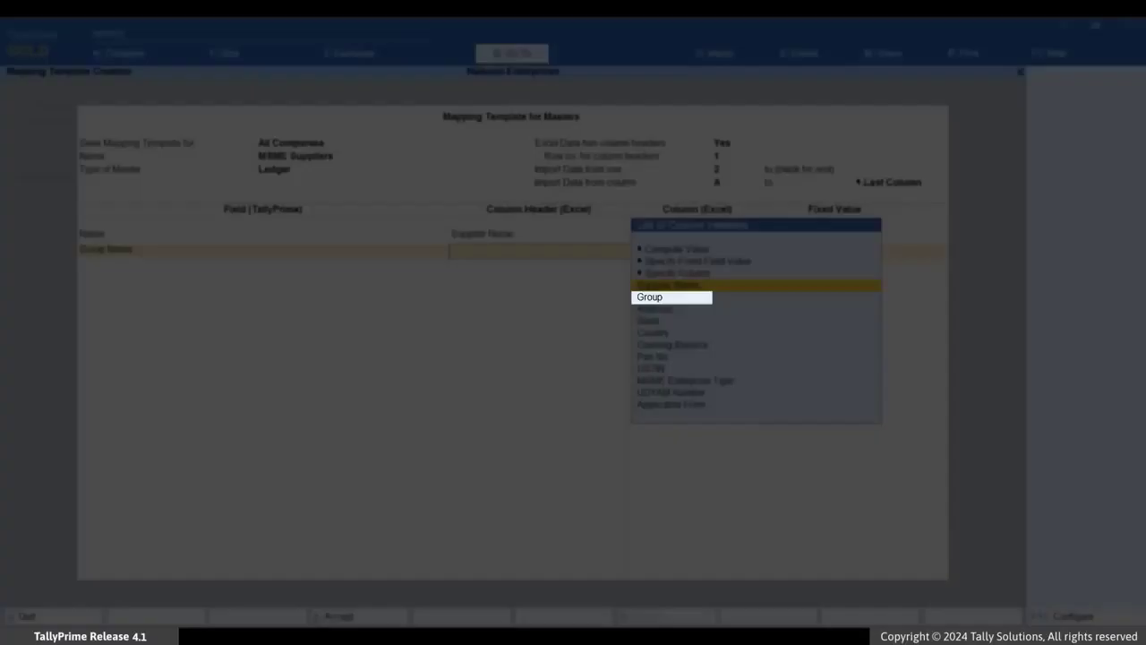
key(Down)
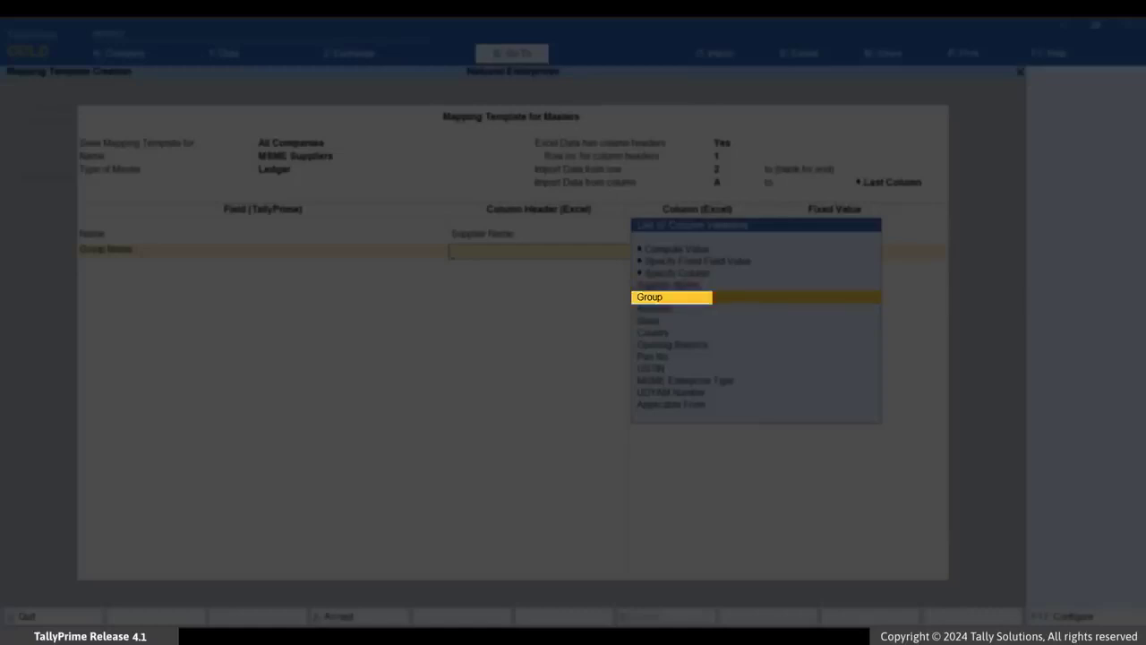
key(Return)
- Add the mailing Country field to the template and map it to the Country column
key(Down)
key(Down)
key(Down)
key(Down)
key(Down)
key(Down)
key(Down)
key(Down)
key(Down)
key(Down)
key(Down)
key(Down)
key(Down)
key(Down)
key(Down)
key(Down)
key(Down)
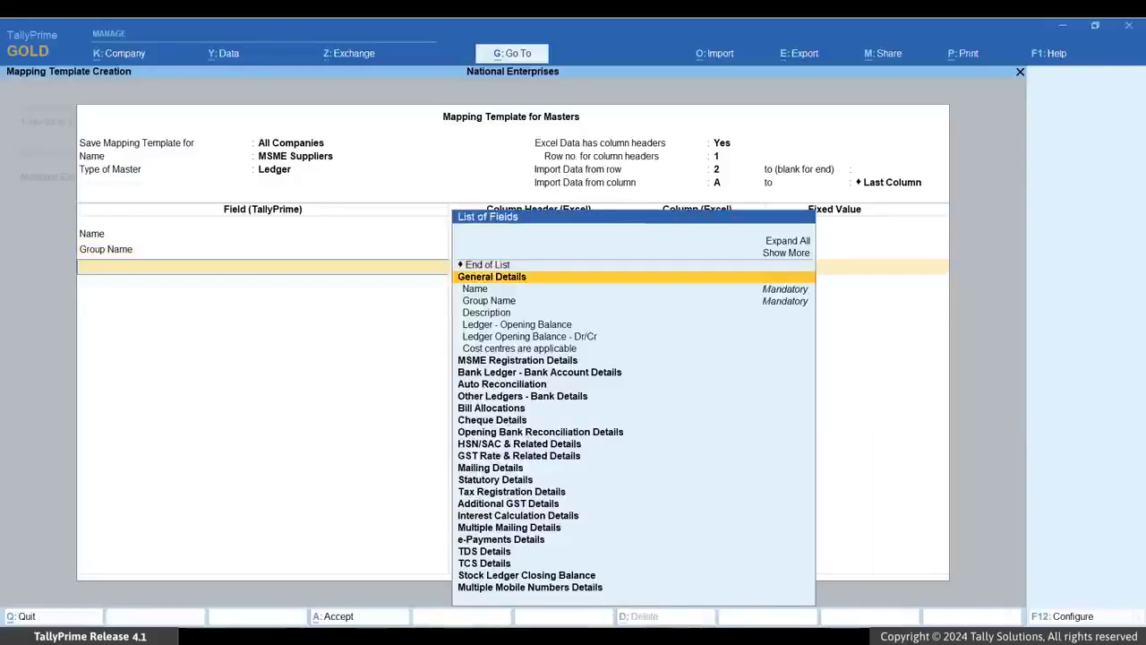
key(Return)
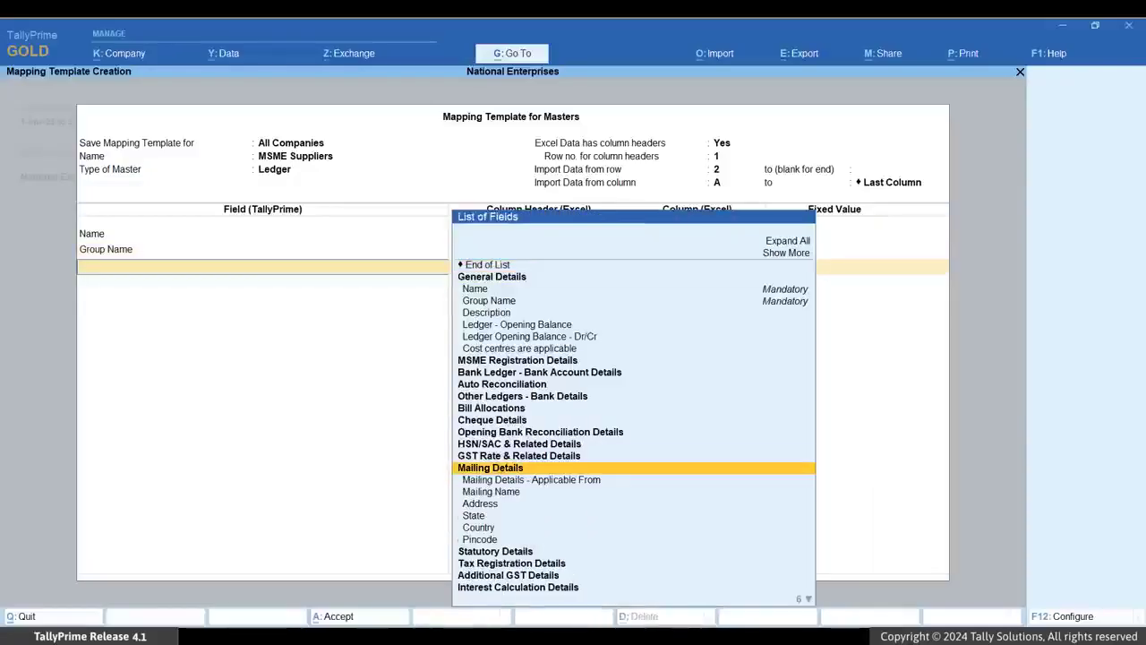
key(Down)
key(Down)
key(Down)
key(Down)
key(Down)
key(Return)
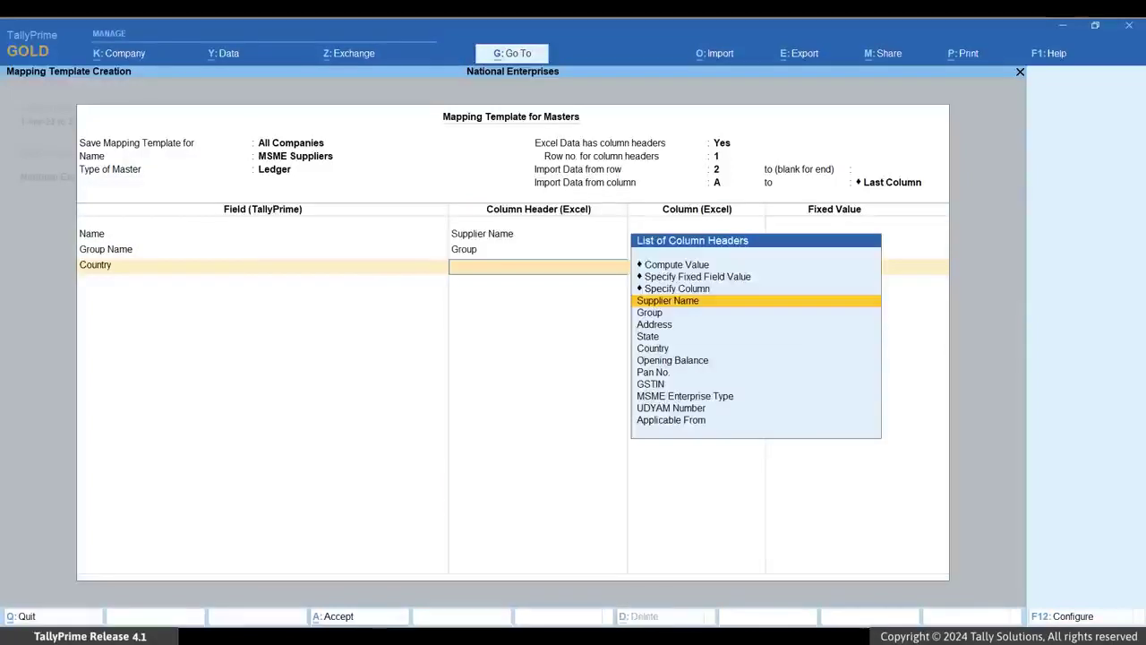
key(Down)
key(Down)
key(Down)
key(Down)
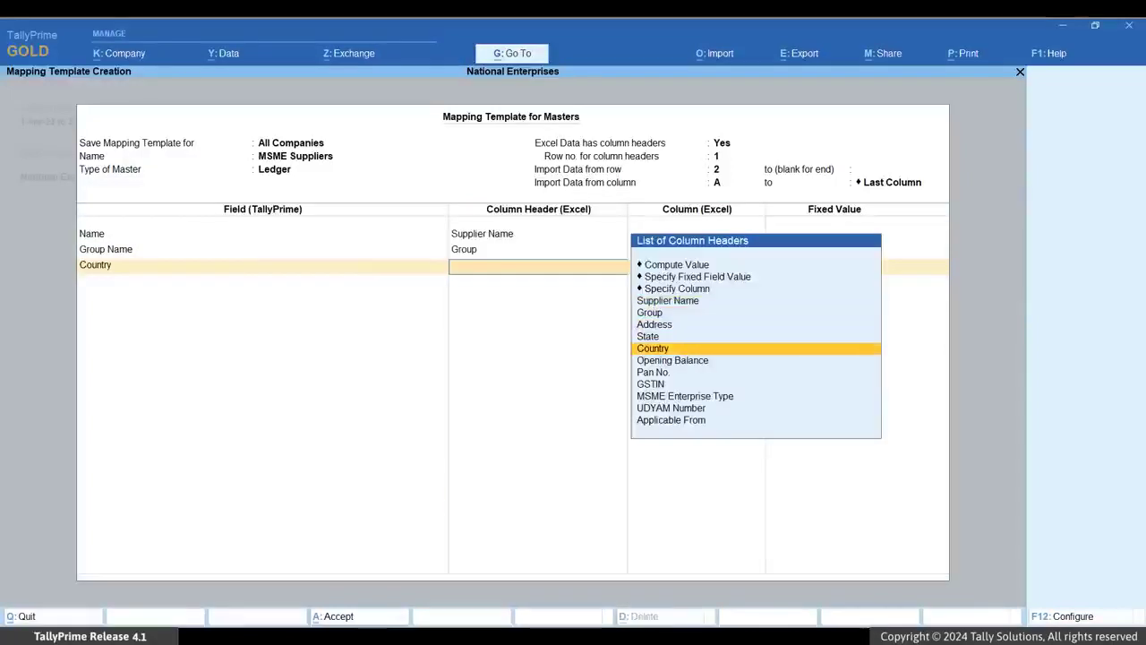
key(Return)
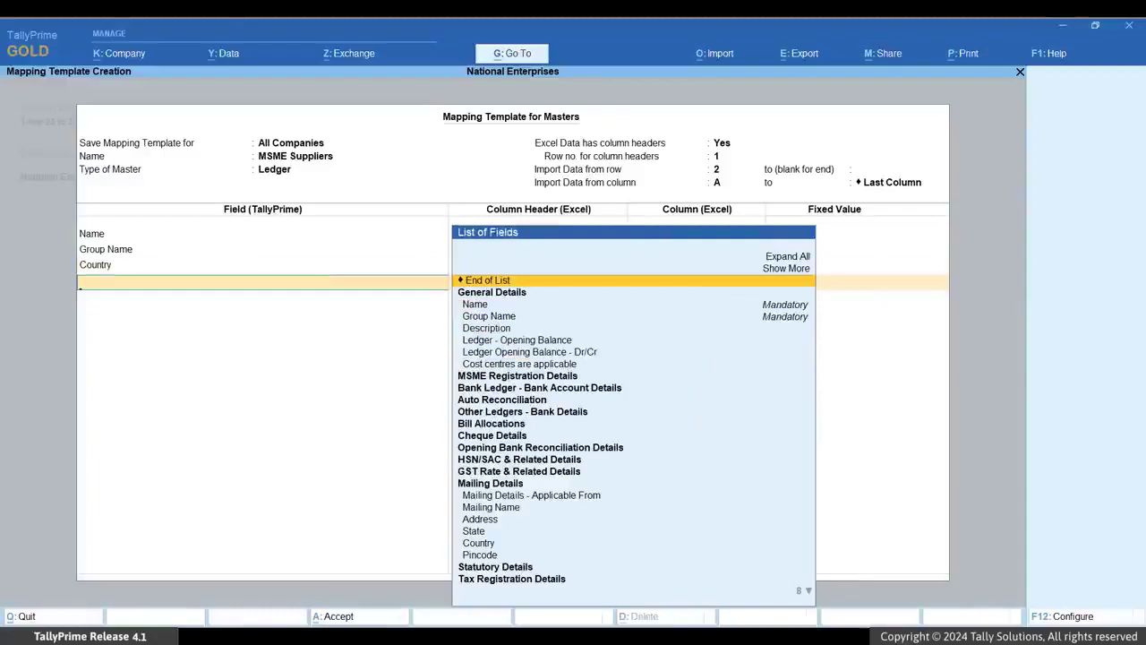
- Add MSME Registration - Type of Enterprise and map it to the MSME Enterprise Type column
key(Down)
key(Down)
key(Down)
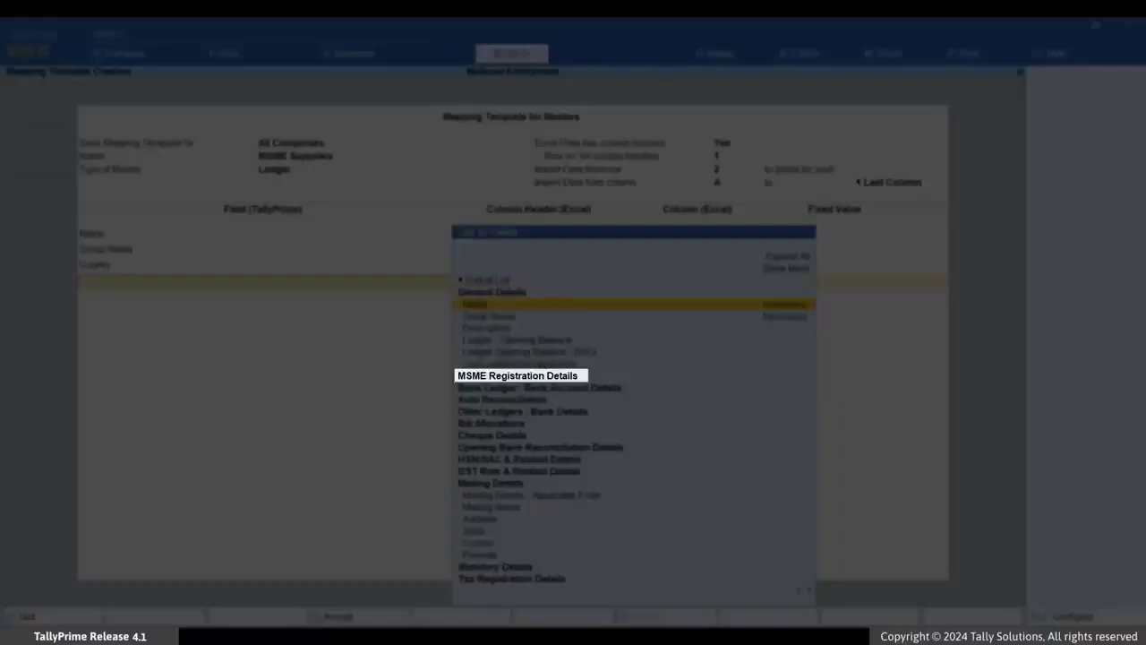
key(Down)
key(Down)
key(Down)
key(Down)
key(Down)
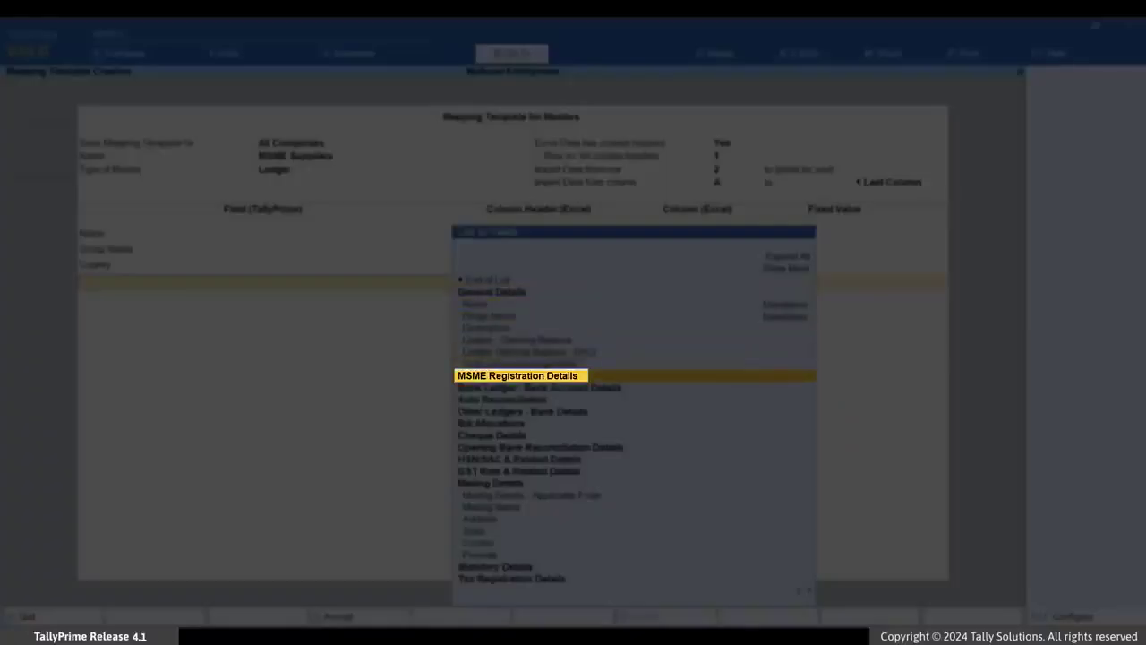
key(Return)
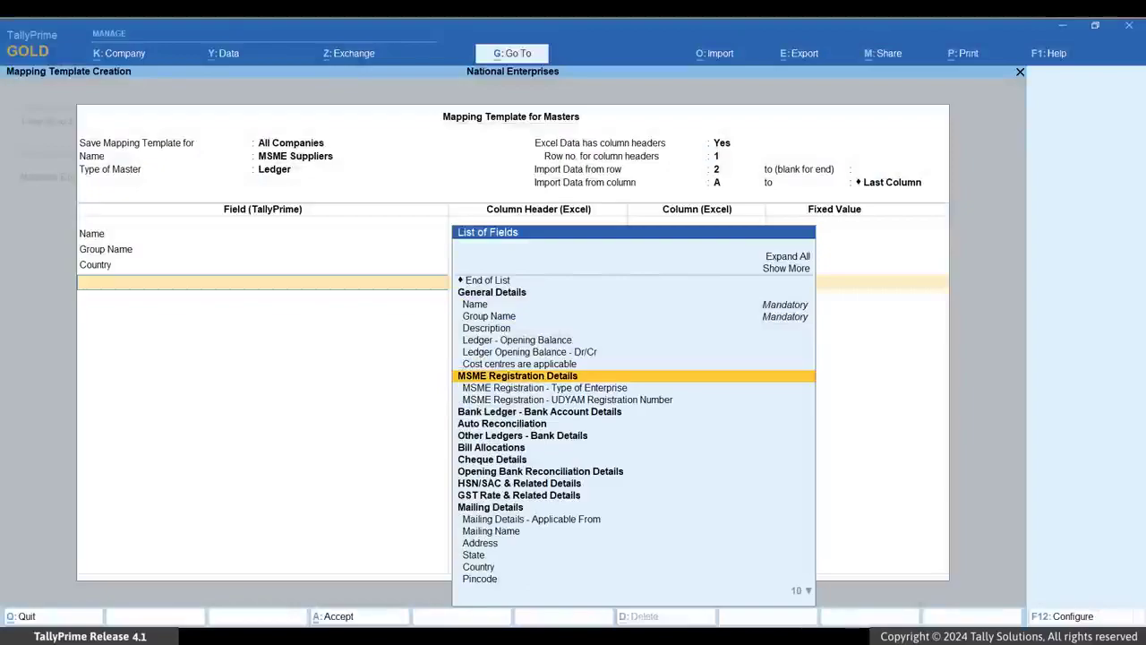
key(Down)
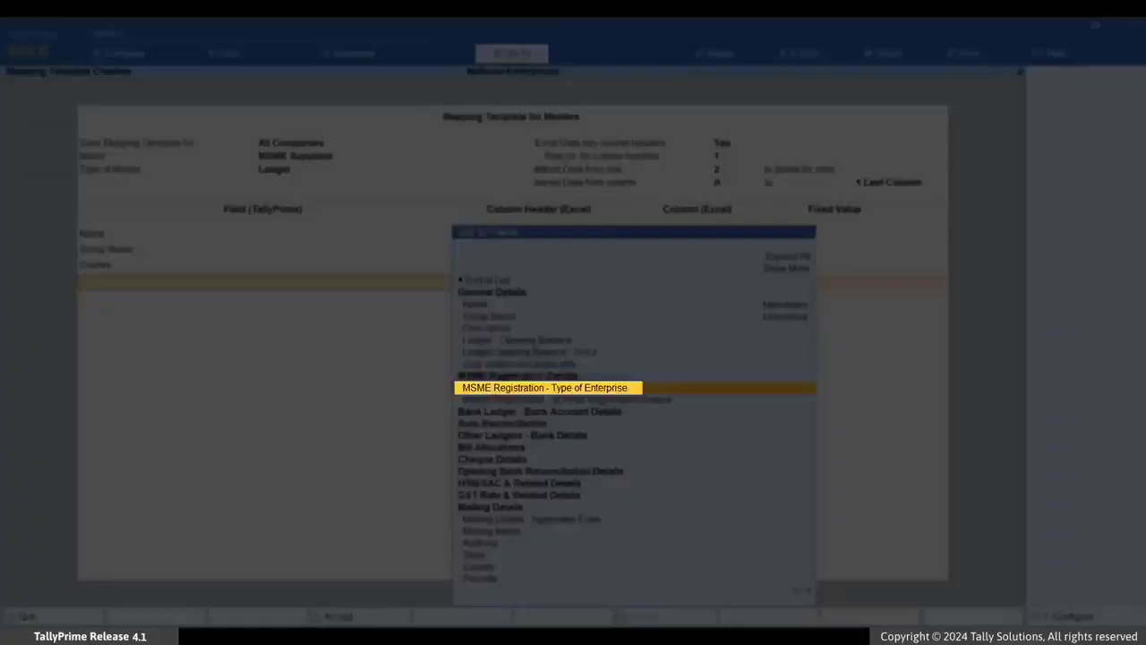
key(Return)
key(Down)
key(Down)
key(Down)
key(Down)
key(Down)
key(Down)
key(Down)
key(Down)
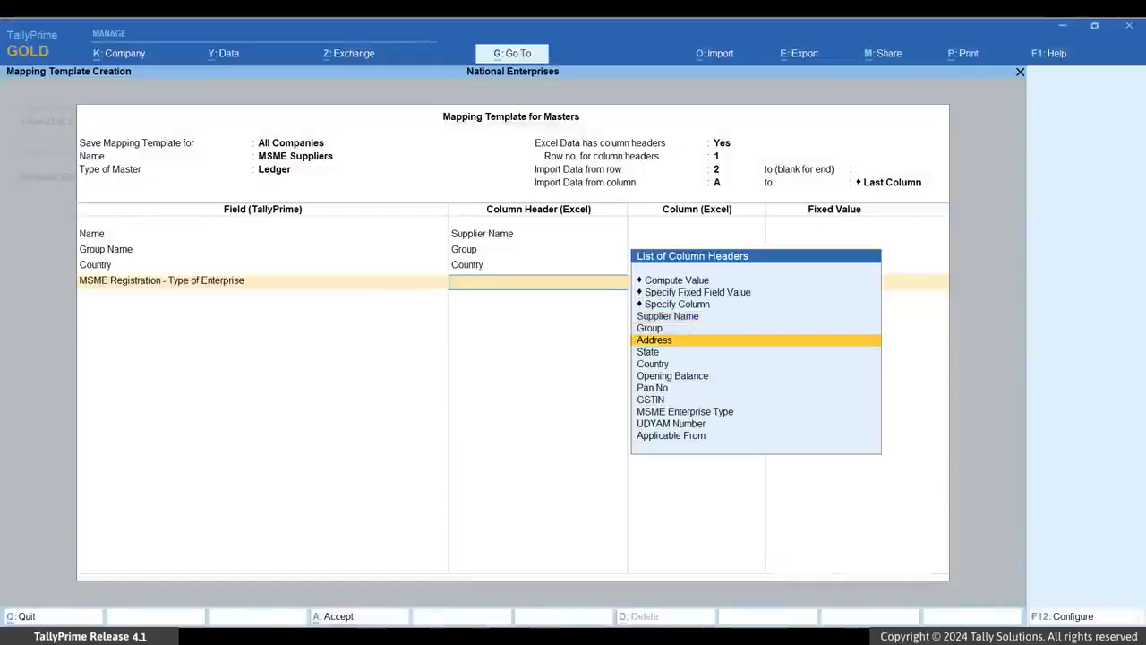
key(Return)
- Add MSME Registration - UDYAM Registration Number and map it to the UDYAM Number column
key(Down)
key(Down)
key(Down)
key(Down)
key(Down)
key(Down)
key(Down)
key(Down)
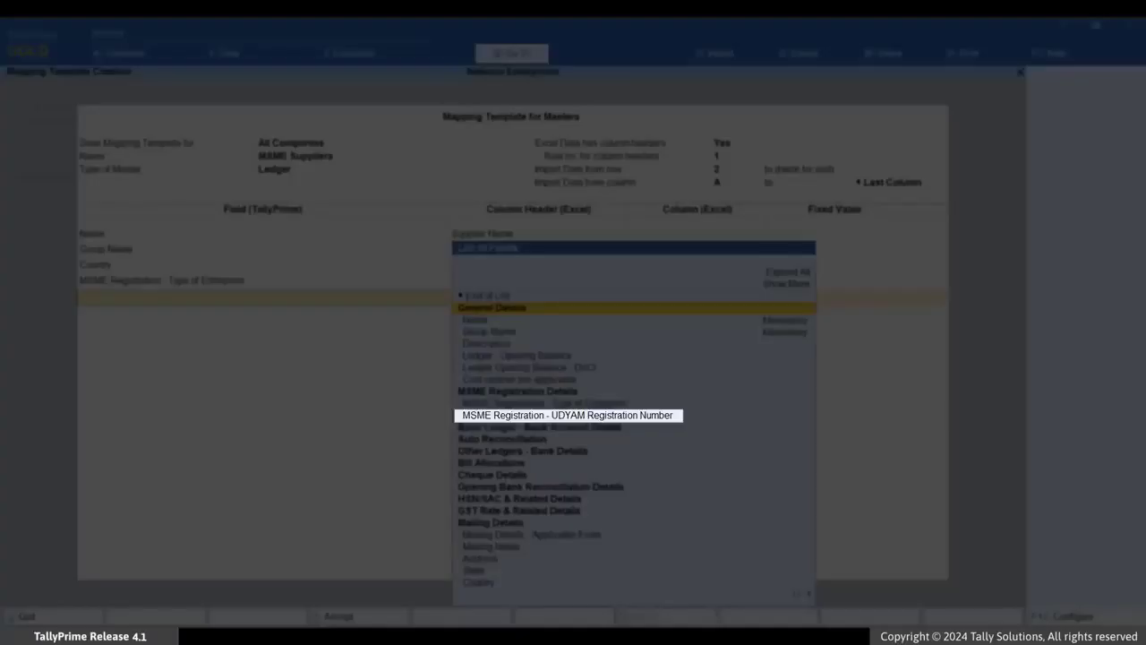
key(Return)
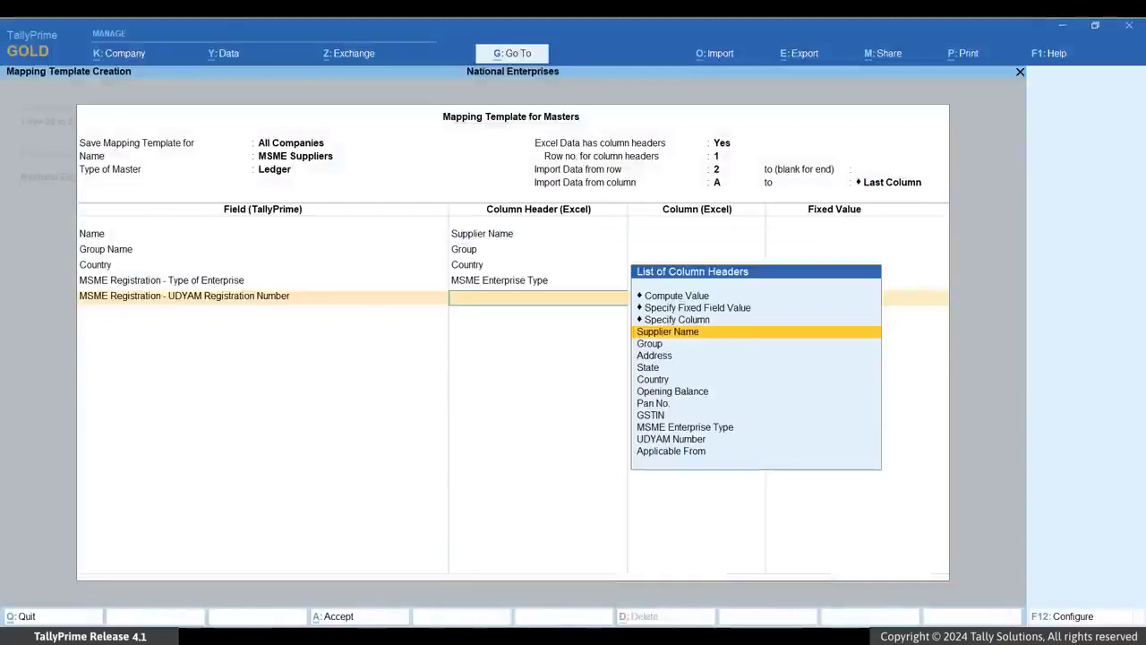
key(Down)
key(Down)
key(Down)
key(Down)
key(Down)
key(Down)
key(Down)
key(Down)
key(Down)
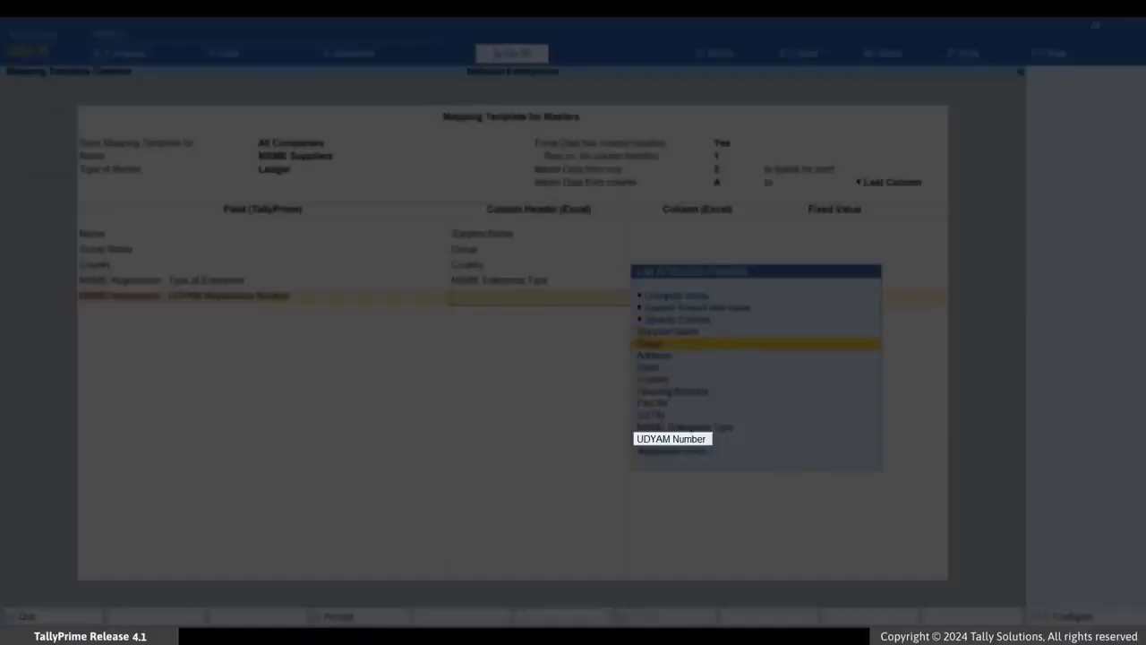
key(Return)
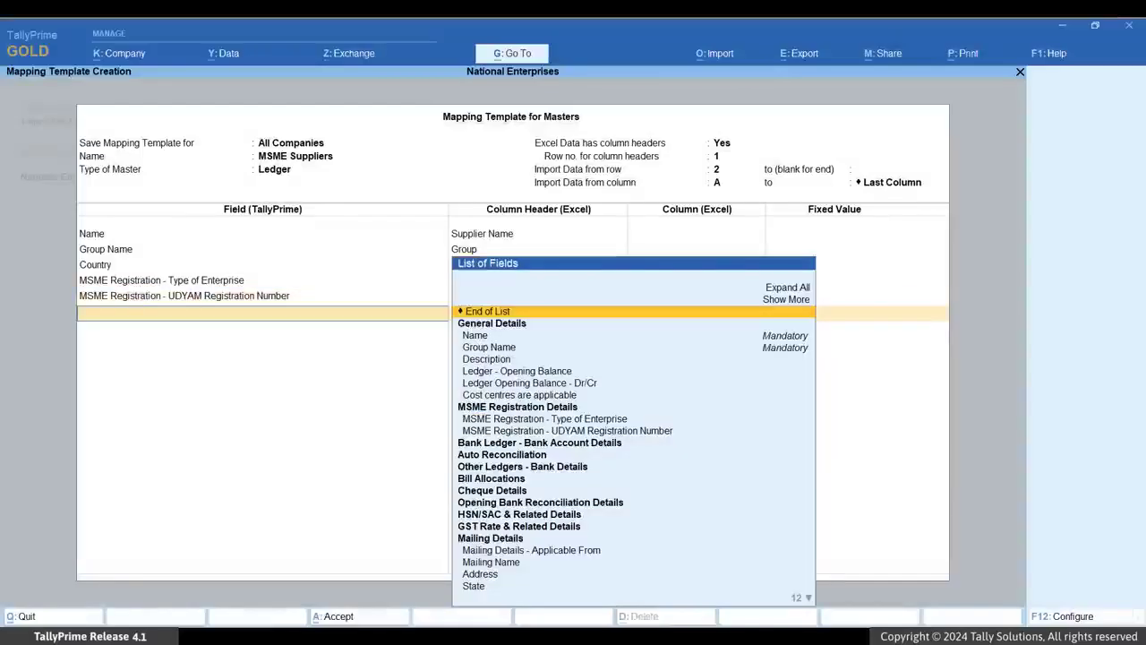
- Add MSME Registration - Applicable From, map it to the Applicable From column, and end the field list
key(Up)
key(Return)
key(Down)
key(Down)
key(Down)
key(Down)
key(Down)
key(Down)
key(Down)
key(Down)
key(Down)
key(Down)
key(Down)
key(Down)
key(Down)
key(Down)
key(Down)
key(Down)
key(Down)
key(Down)
key(Down)
key(Down)
key(Return)
key(Down)
key(Return)
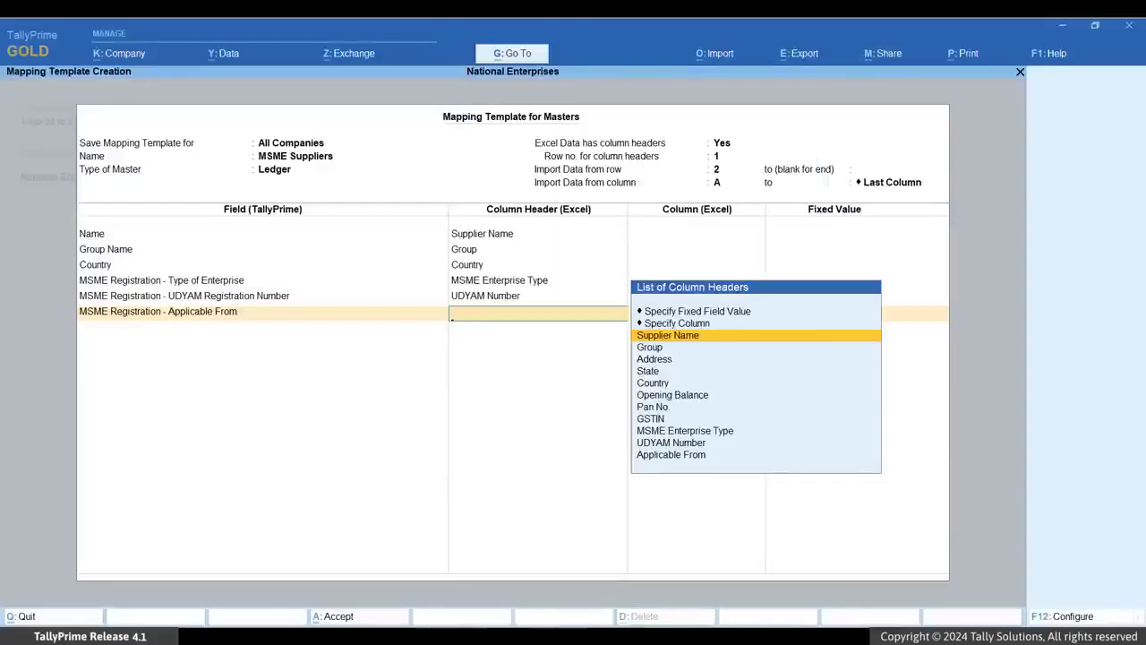
key(Down)
key(Down)
key(Down)
key(Down)
key(Down)
key(Down)
key(Down)
key(Down)
key(Down)
key(Down)
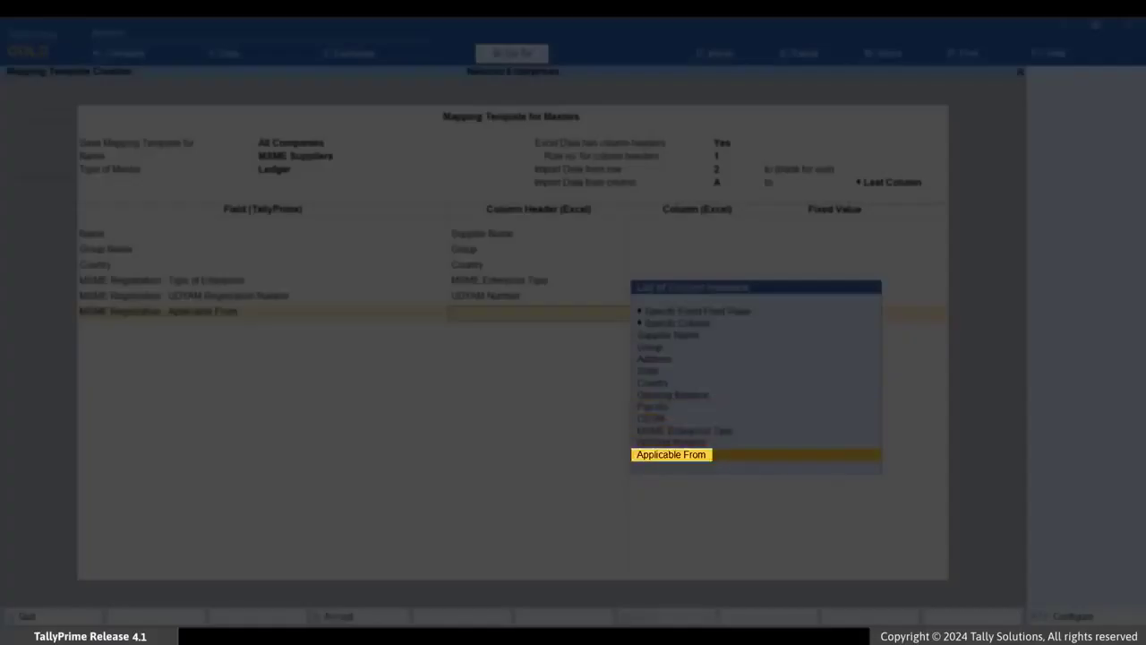
key(Return)
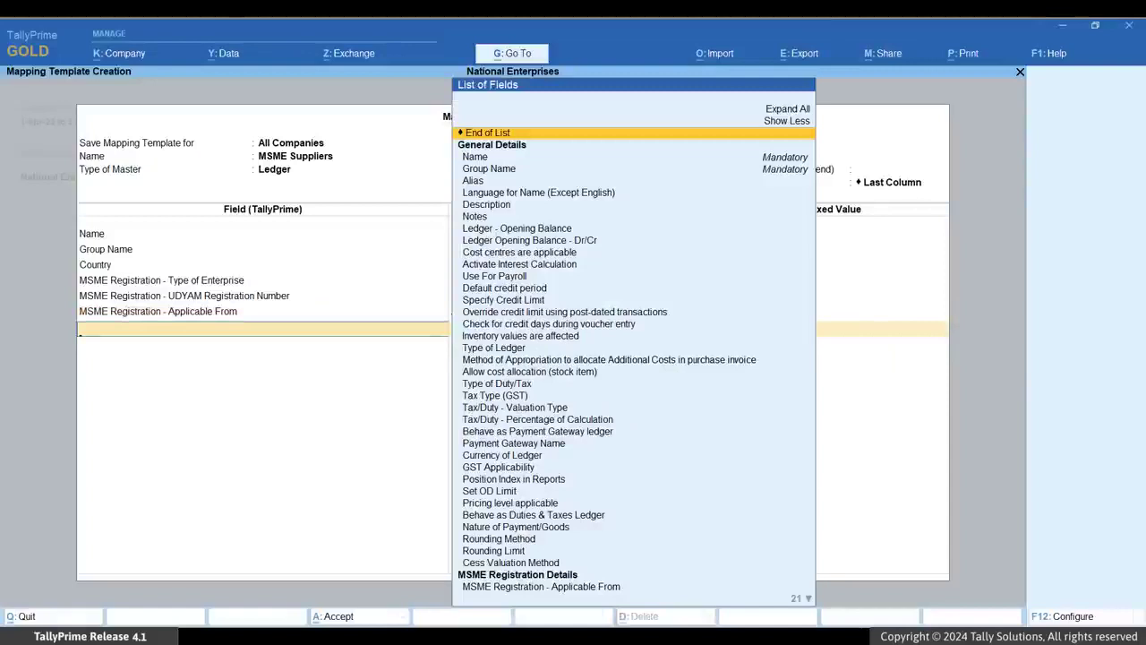
key(Return)
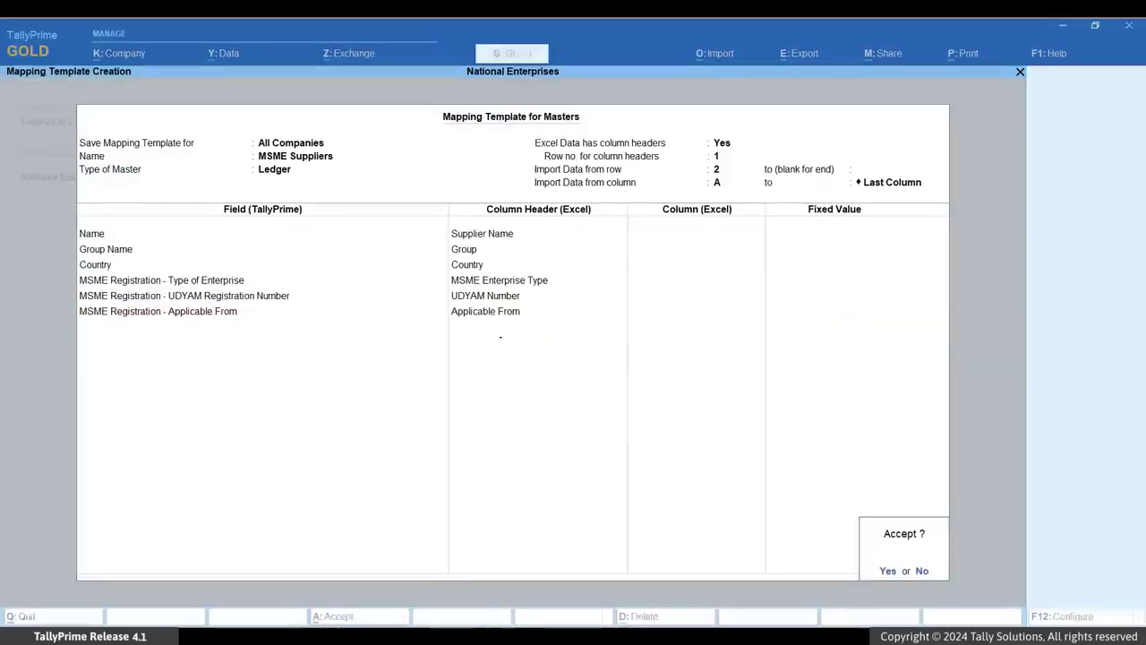
- Accept the mapping template and import suppliers.xlsx as ledger masters, modifying existing masters with new data
key(Return)
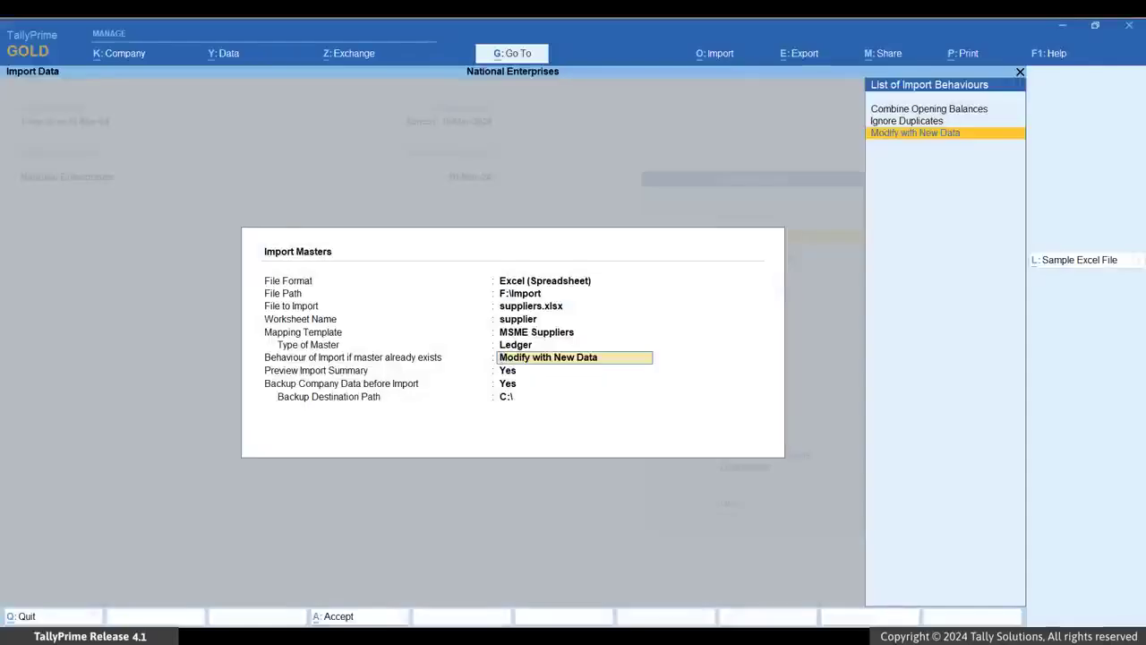
key(Return)
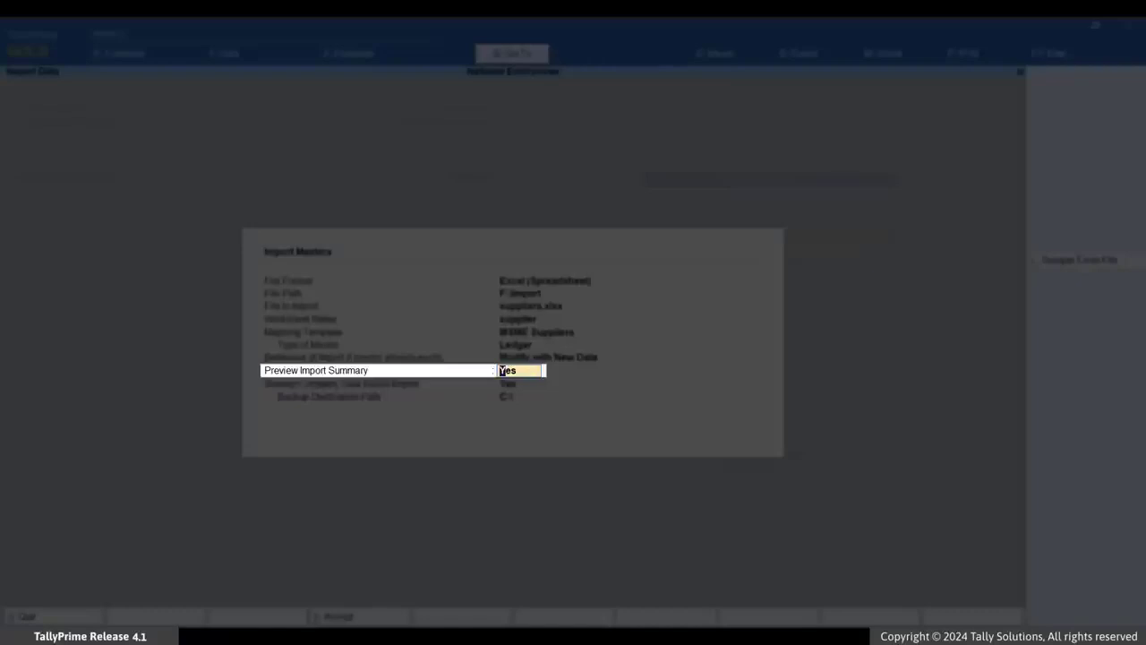
key(Return)
key(Return)
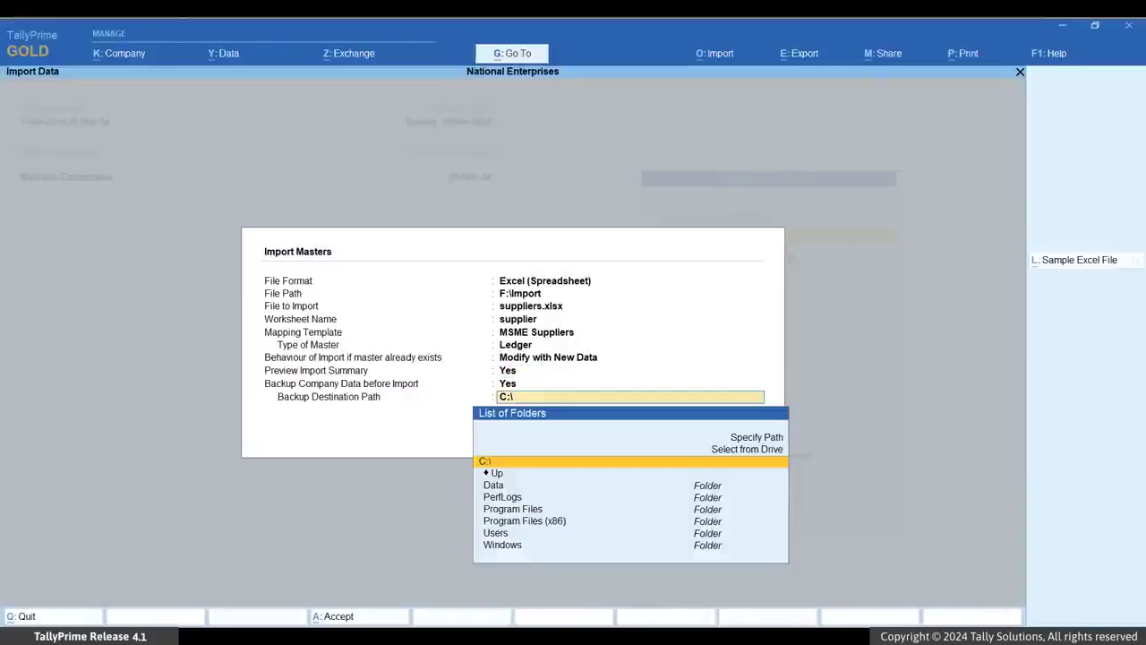
key(Return)
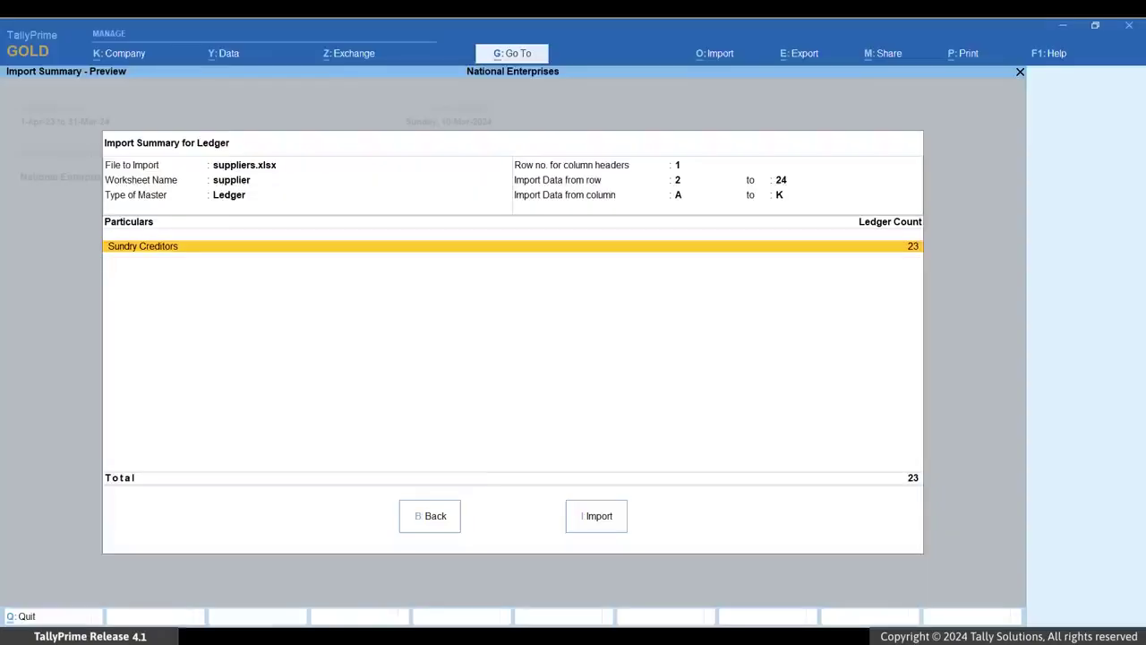
key(i)
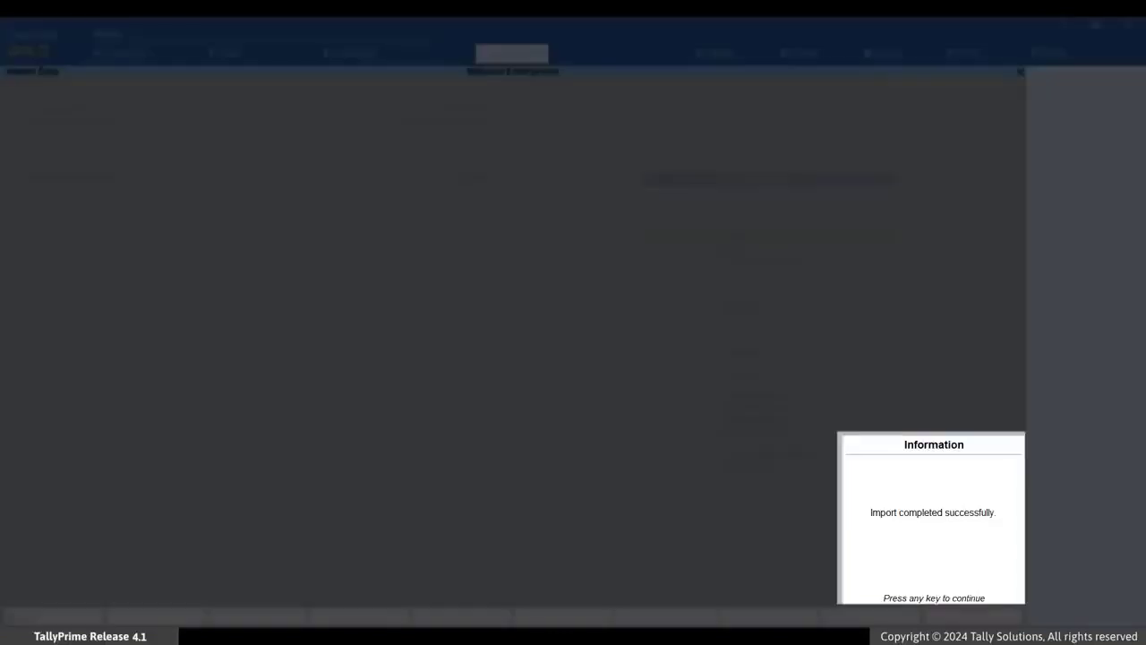
key(Return)
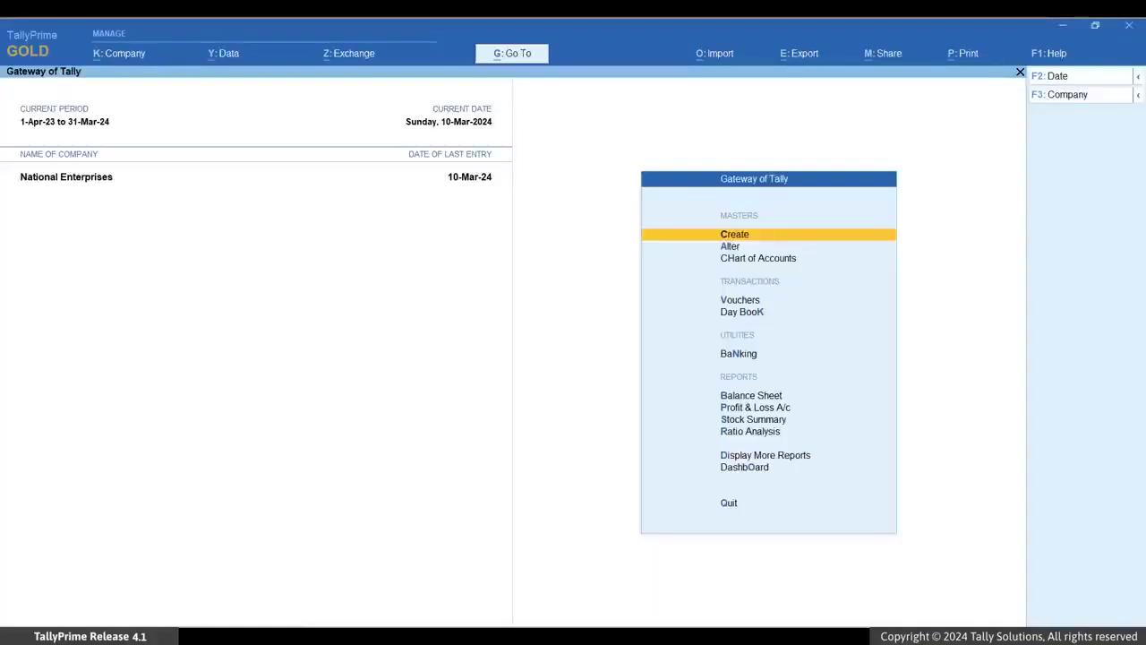
- Open a supplier ledger in Ledger Alteration to review its MSME registration details, then accept it
key(Down)
key(Return)
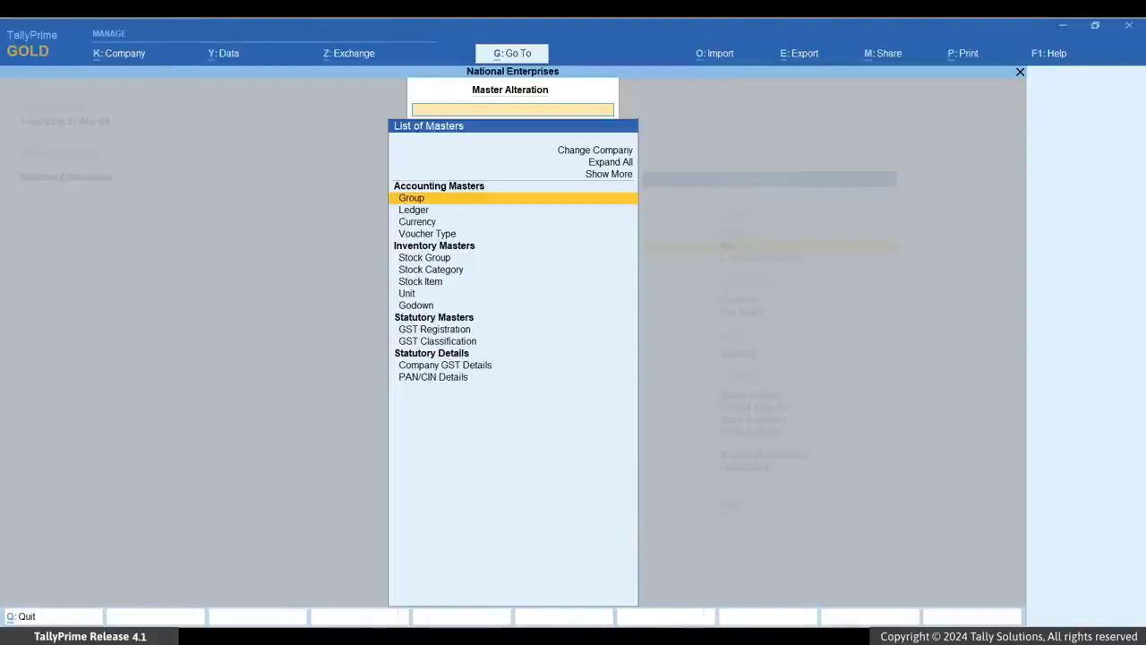
key(Down)
key(Return)
key(Return)
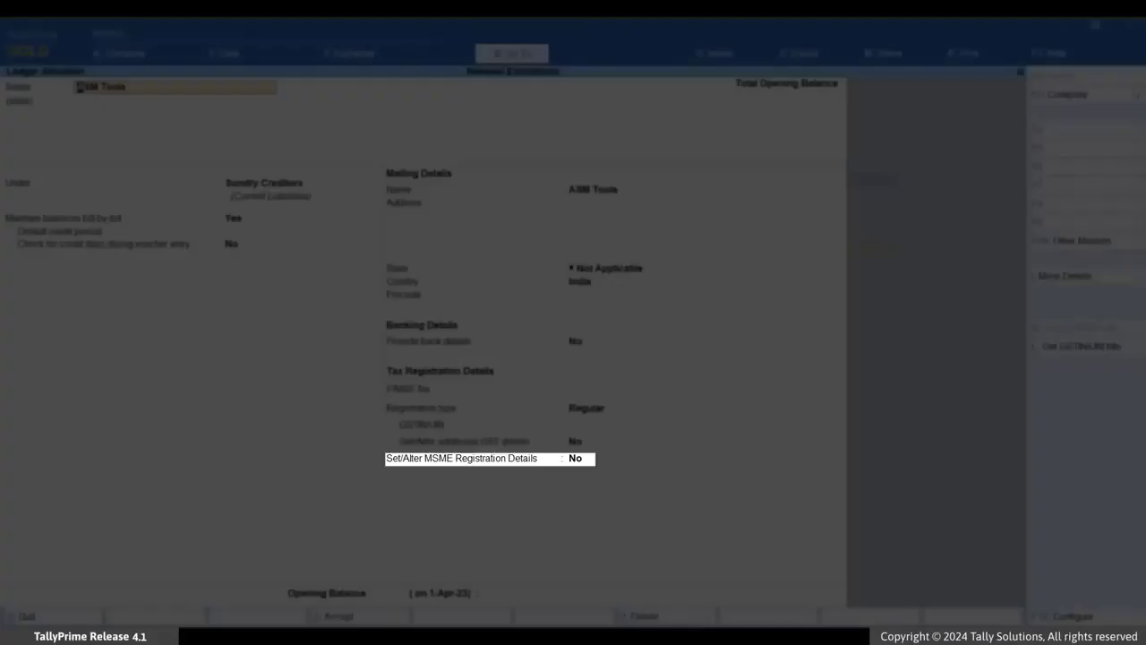
key(Return)
key(Return)
key(Return)
key(Return)
key(Return)
key(Return)
key(Return)
key(Return)
key(Return)
key(Return)
key(Return)
key(Return)
key(Return)
key(Return)
key(Return)
text(y)
key(Return)
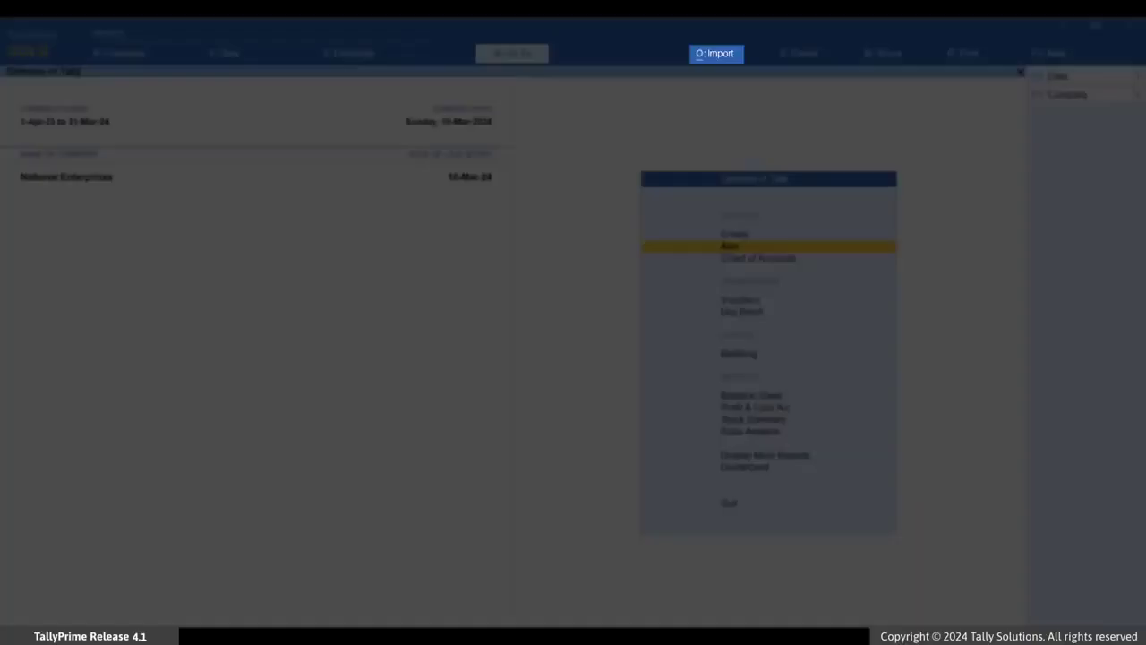
- Open the sample Excel file export for masters and set it to export the Ledger sample file
key(alt+o)
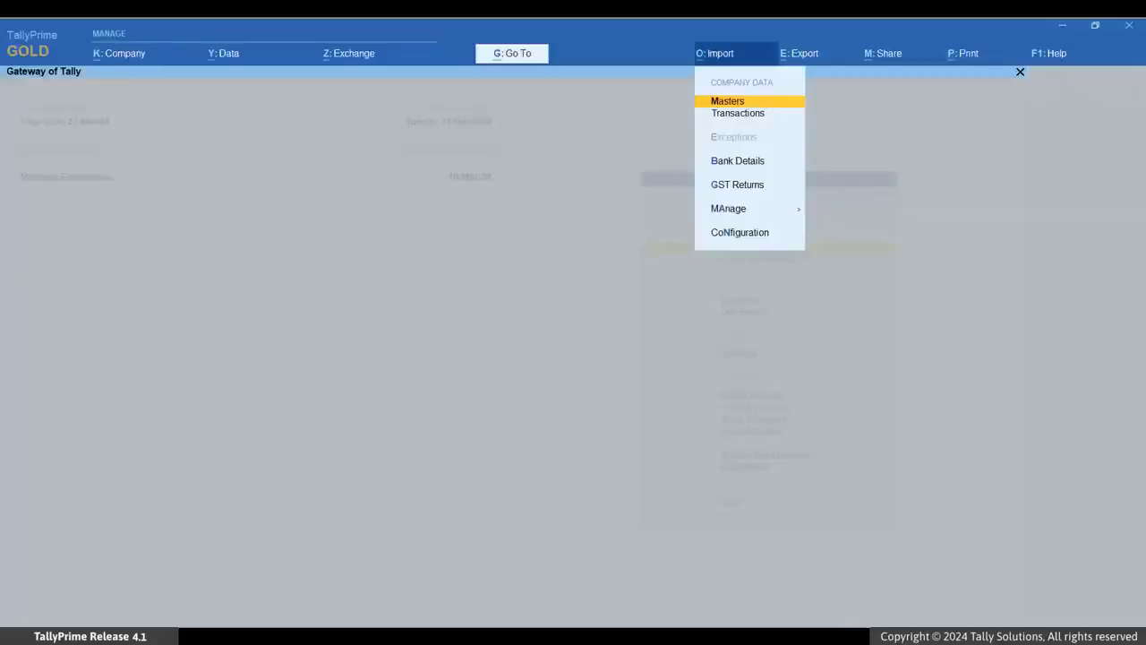
key(Down)
key(Down)
key(Down)
key(Down)
key(Return)
key(Down)
key(Return)
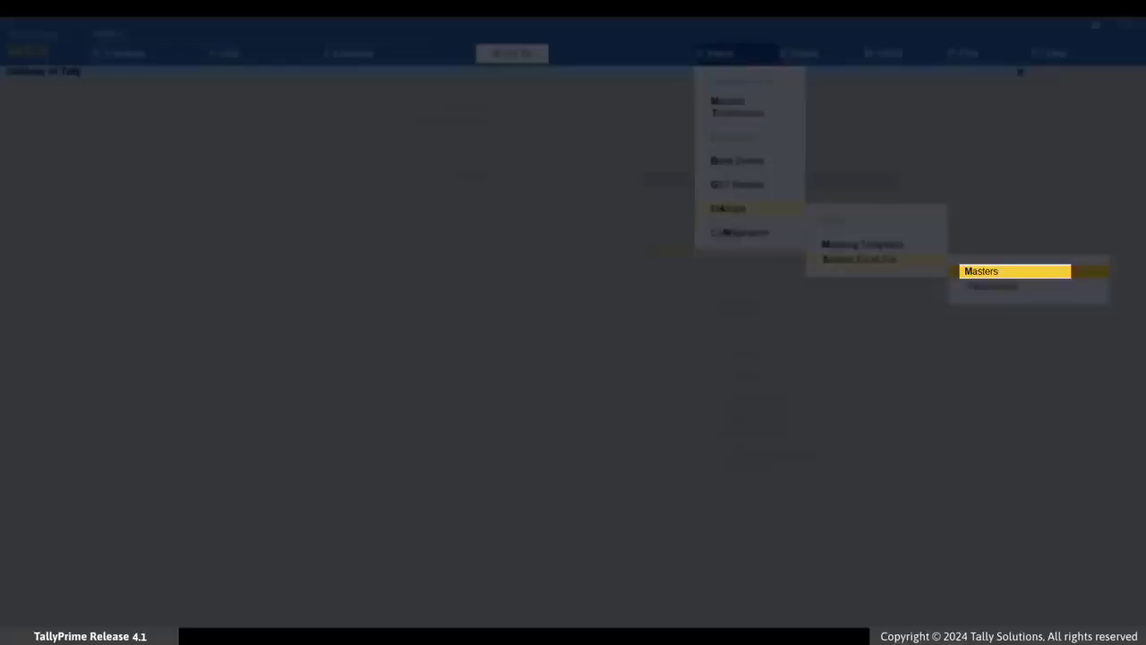
key(Return)
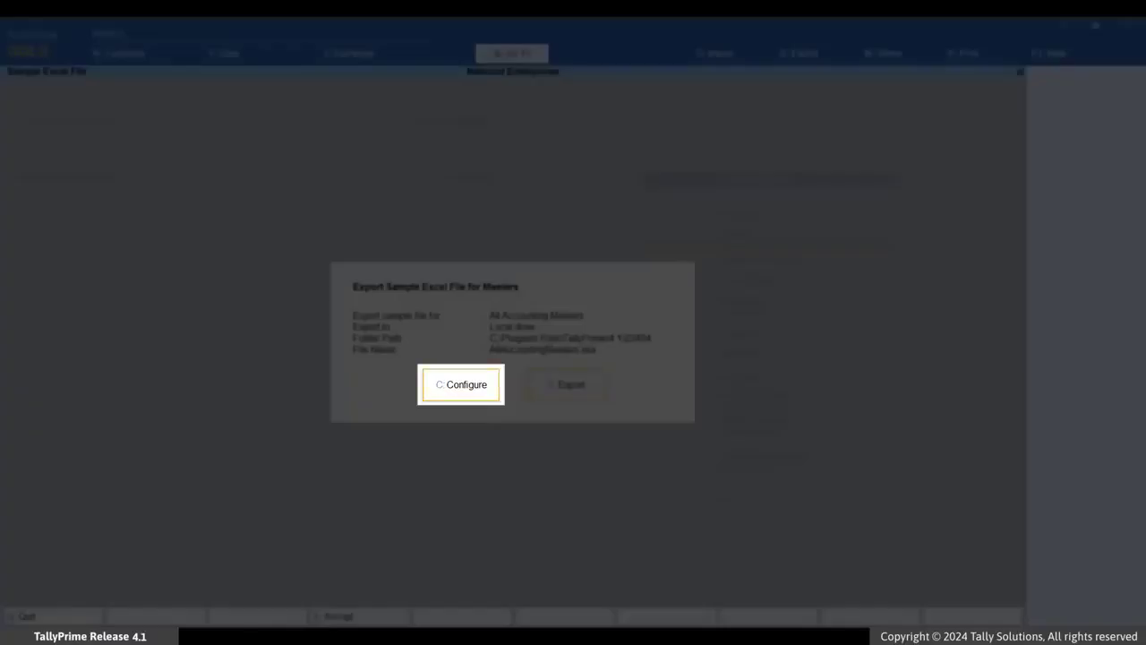
key(c)
key(Return)
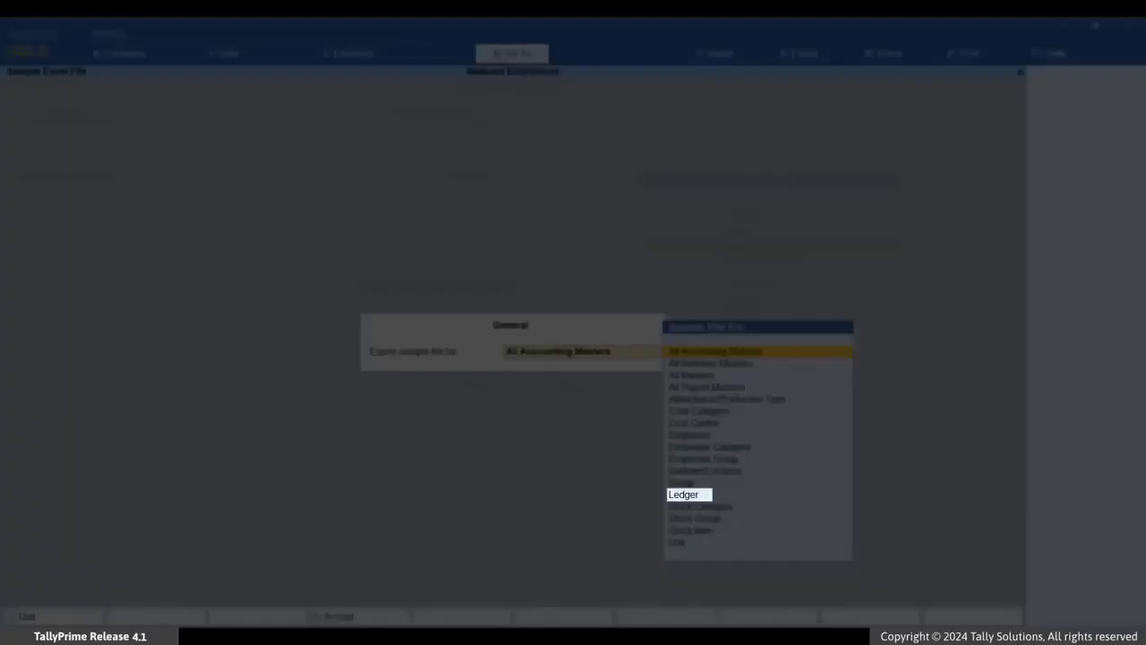
key(Down)
key(Down)
key(Down)
key(Down)
key(Down)
key(Down)
key(Down)
key(Down)
key(Down)
key(Down)
key(Down)
key(Down)
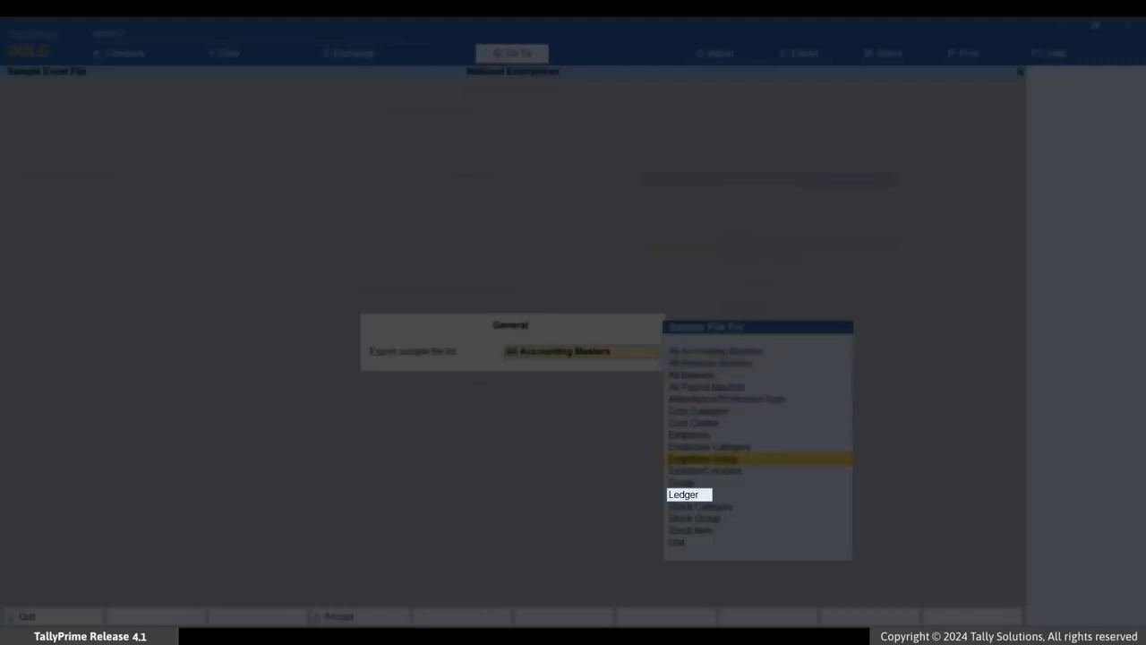
key(Return)
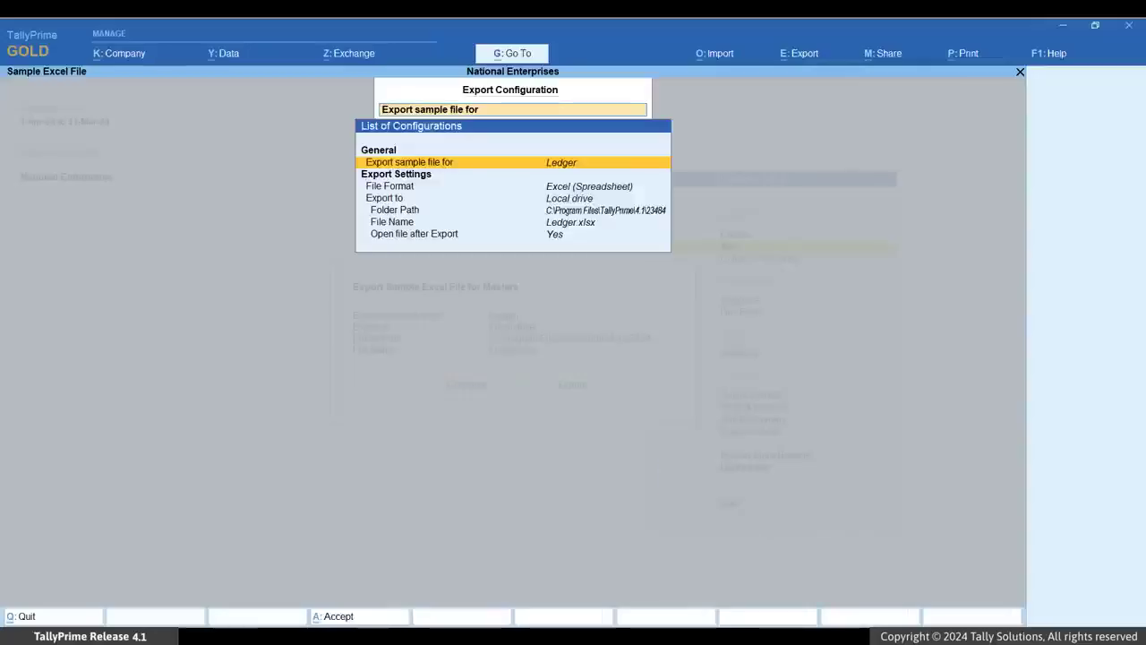
- Set the export folder path to F:\Import and export the Ledger sample Excel file
key(Down)
key(Down)
key(Down)
key(Return)
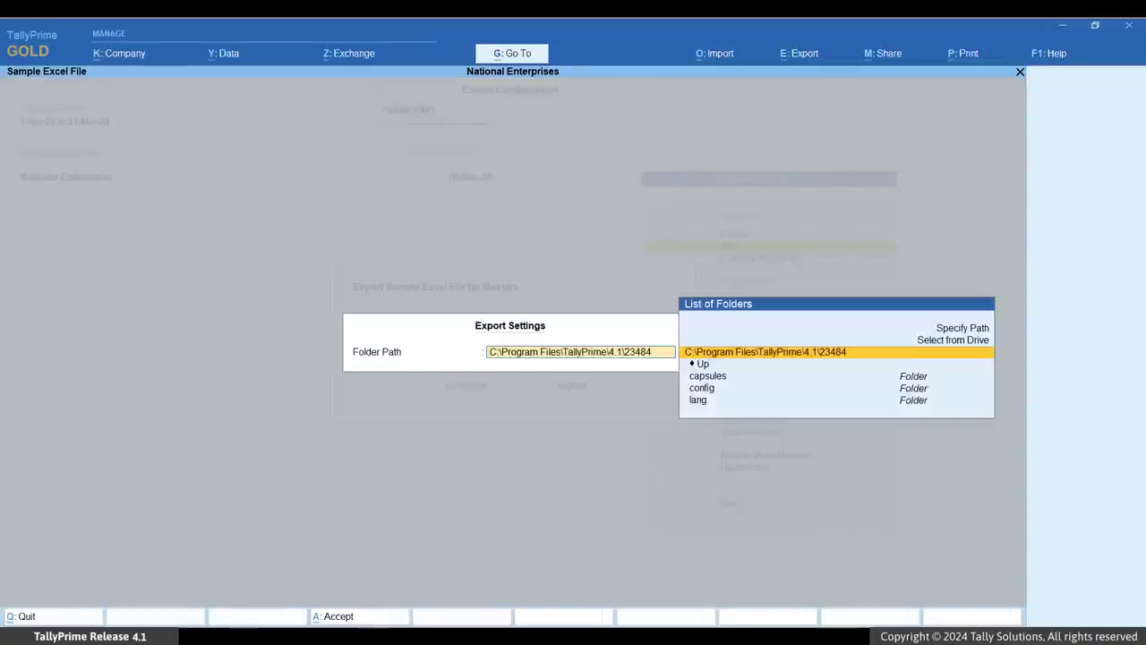
key(Up)
key(Return)
key(Down)
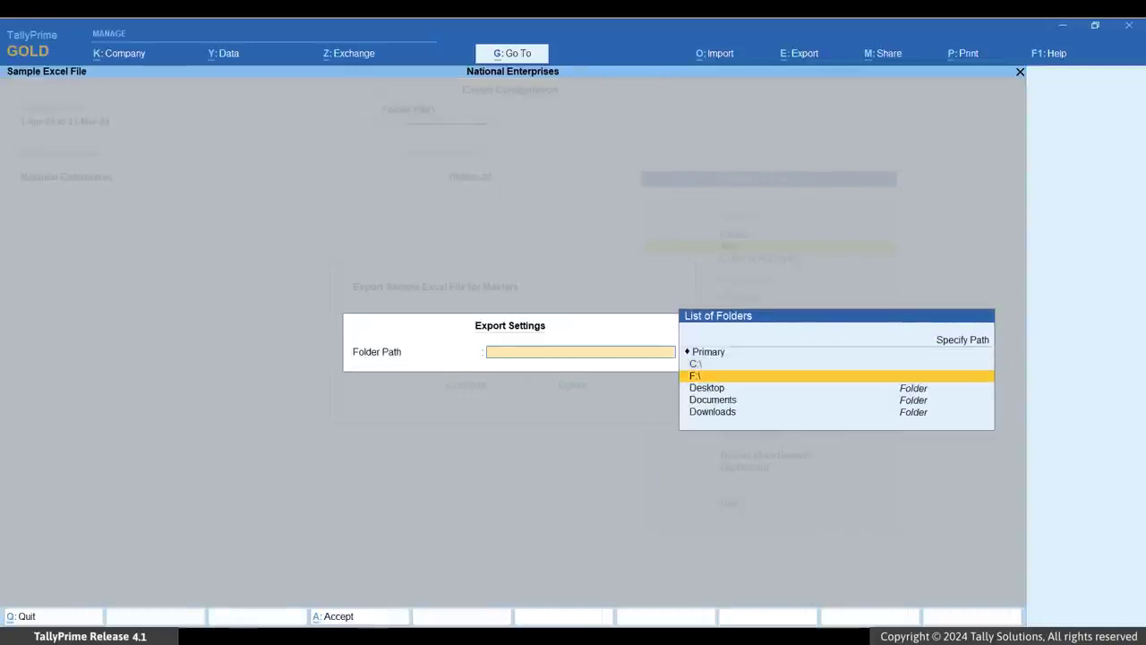
key(Return)
key(Down)
key(Down)
key(Down)
key(Return)
key(Return)
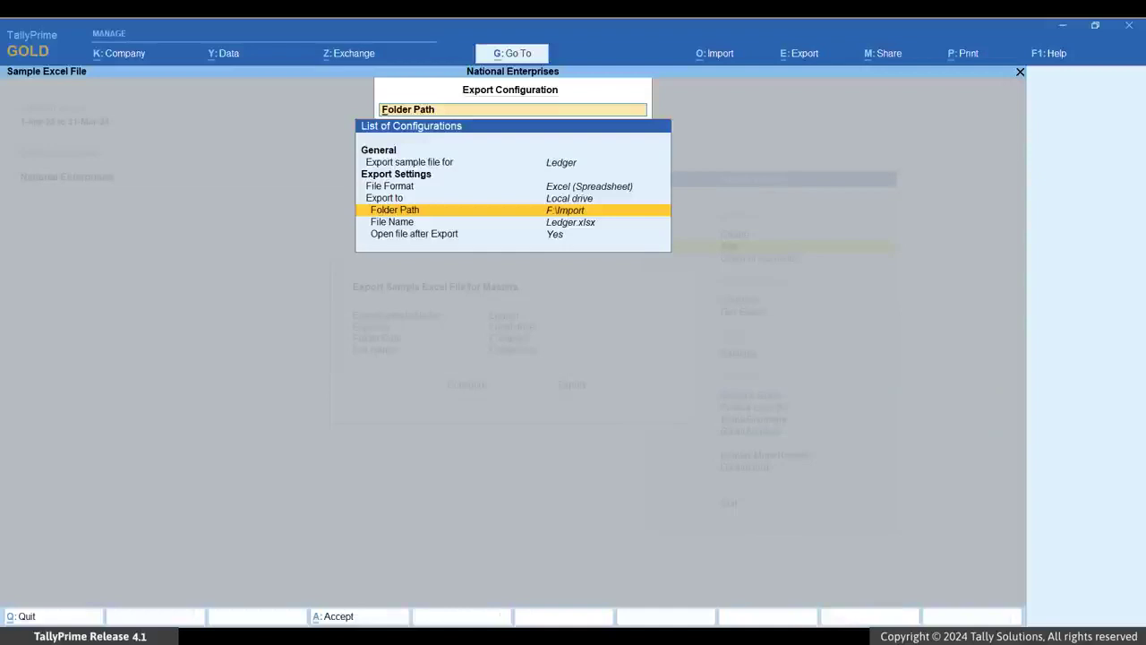
key(ctrl+a)
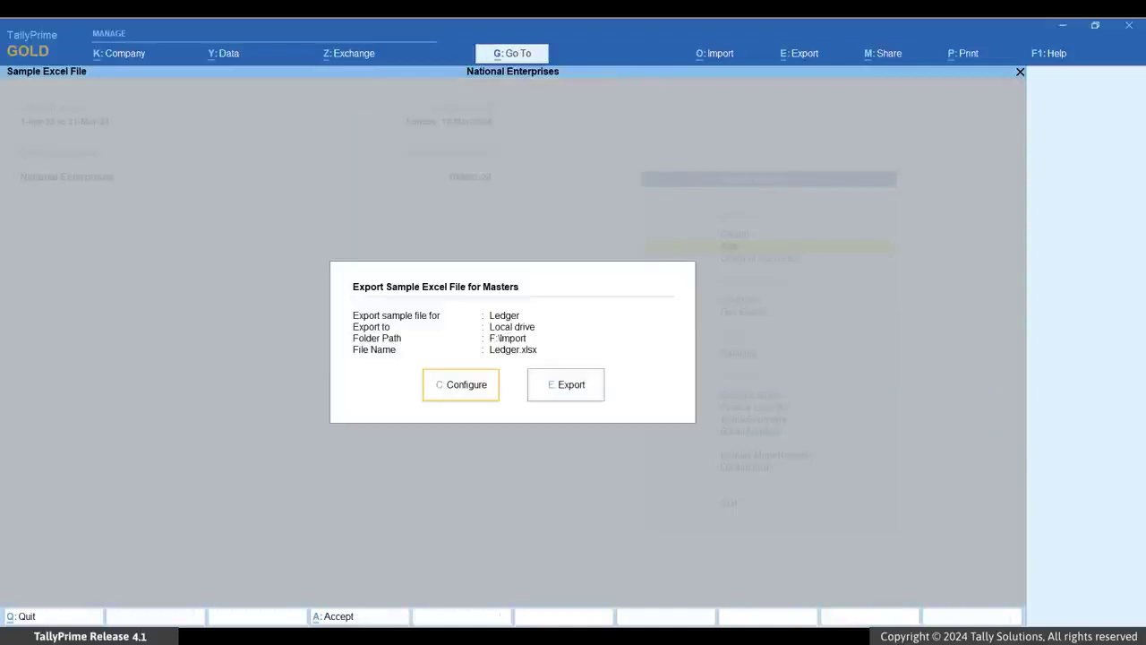
key(e)
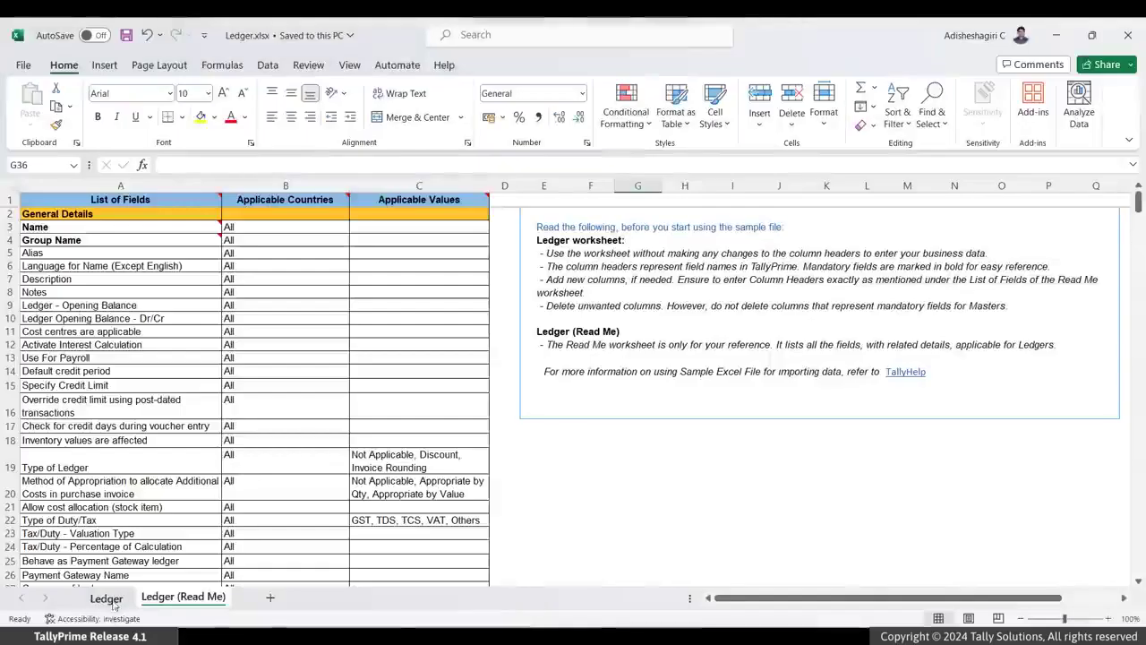
- In Excel, copy the MSME Registration - Type of Enterprise field name from the Read Me sheet into cell M1 of the Ledger sheet
click(110, 601)
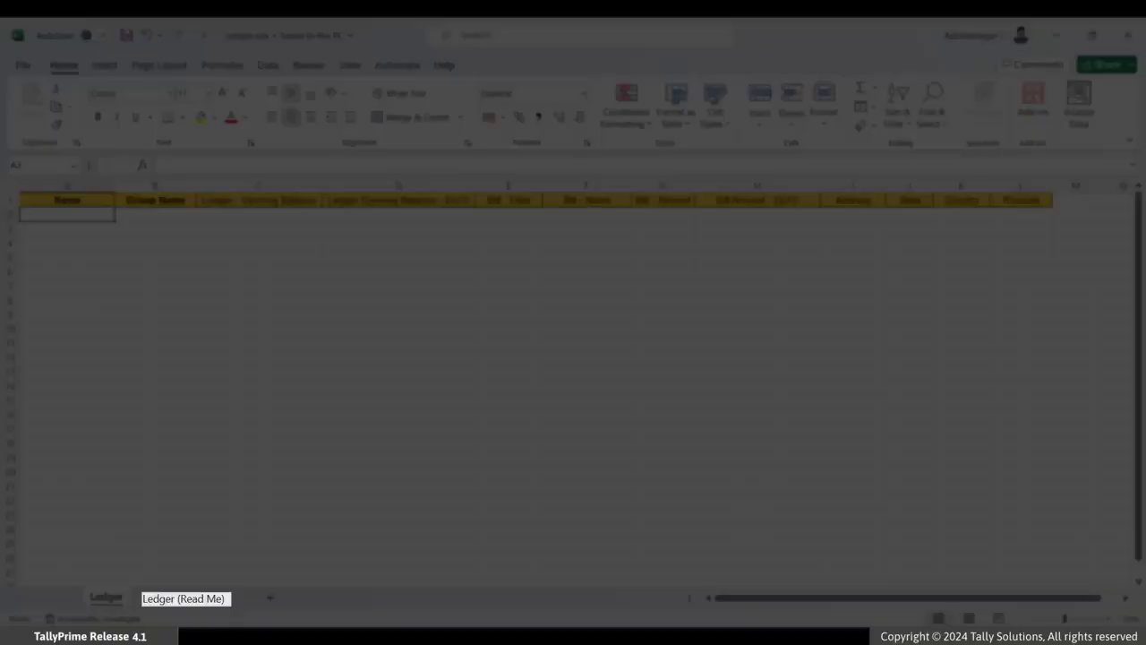
click(167, 598)
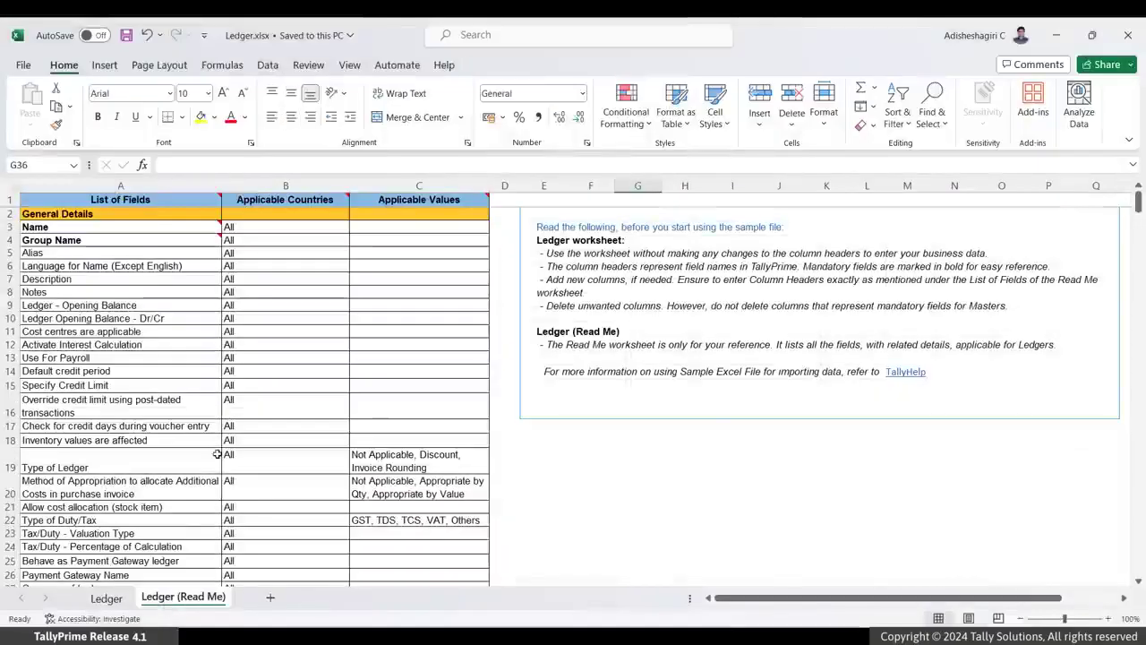
scroll(215, 453, down, 6)
scroll(253, 459, down, 1)
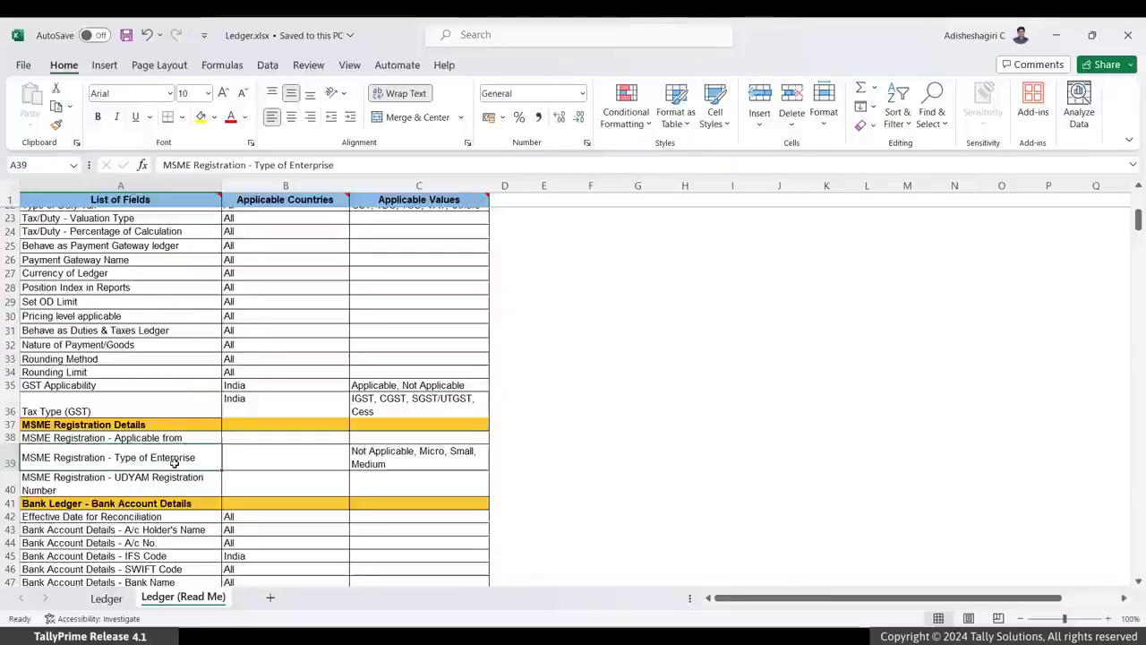
key(ctrl+c)
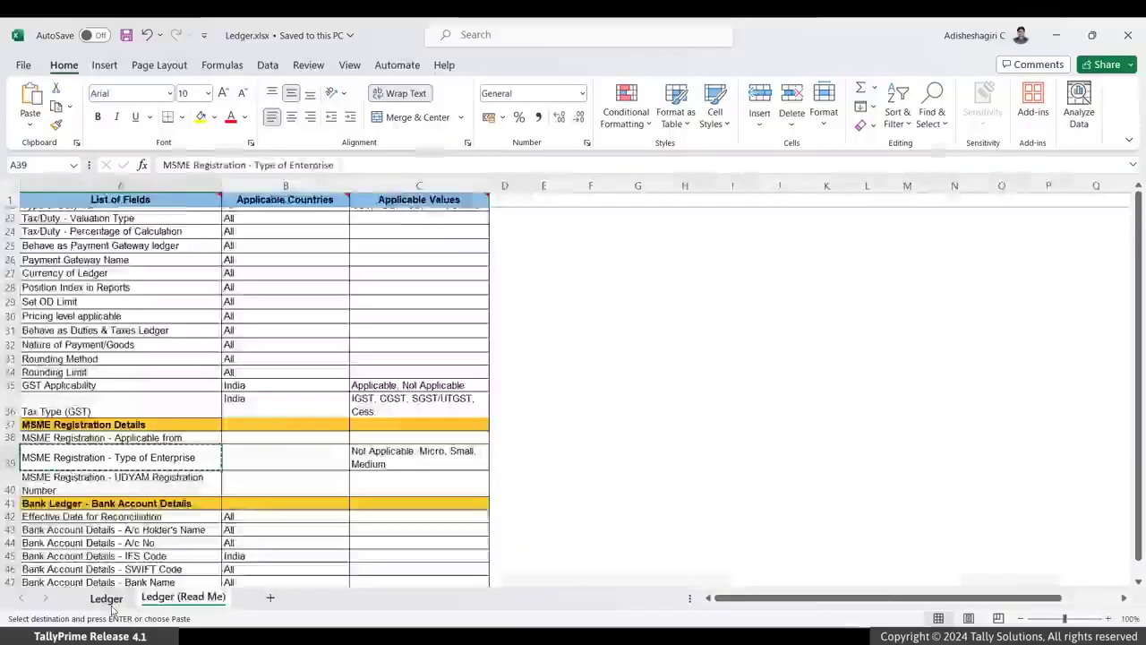
click(106, 599)
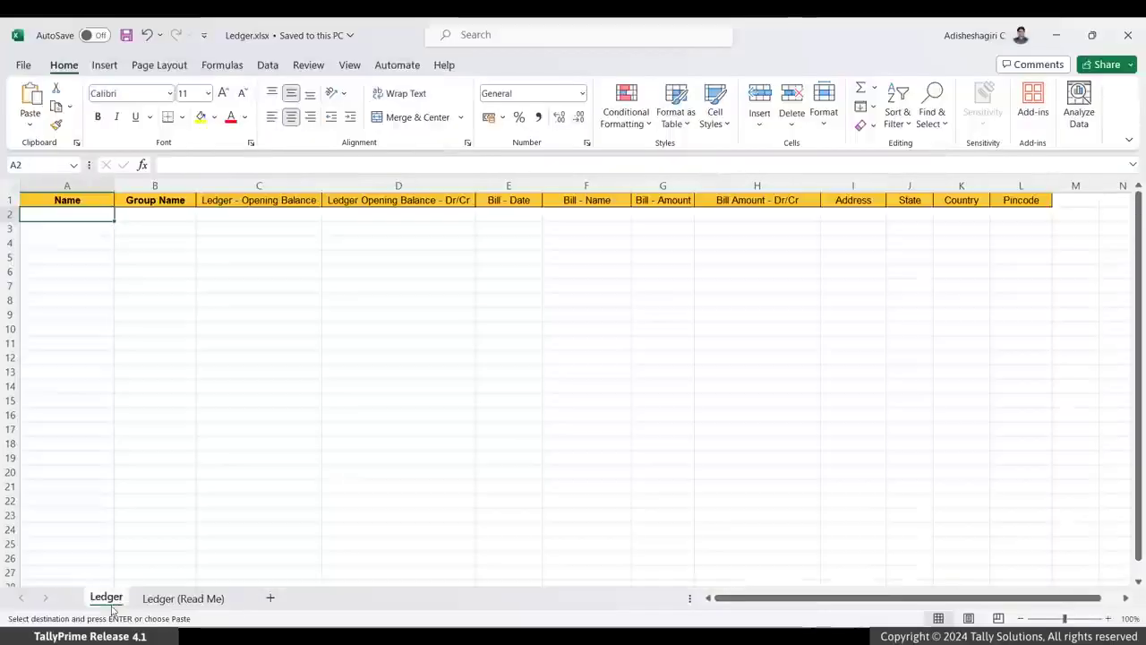
click(1084, 202)
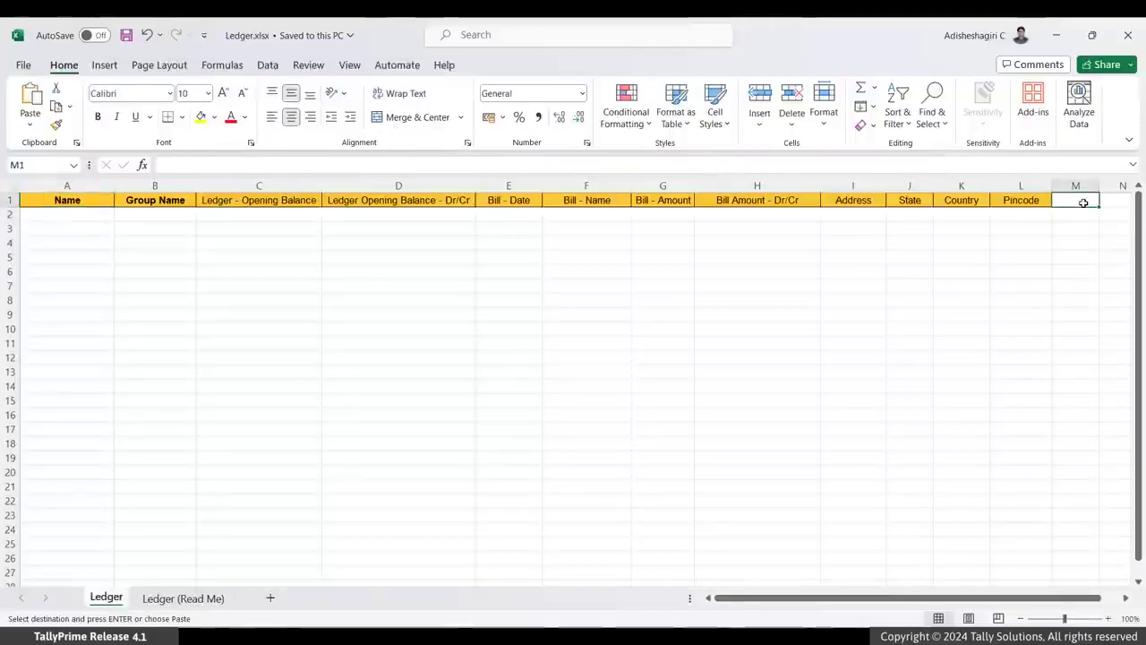
key(ctrl+v)
- Copy the MSME Registration - UDYAM Registration Number field name into cell N1 of the Ledger sheet
scroll(277, 555, right, 1)
click(215, 598)
key(Down)
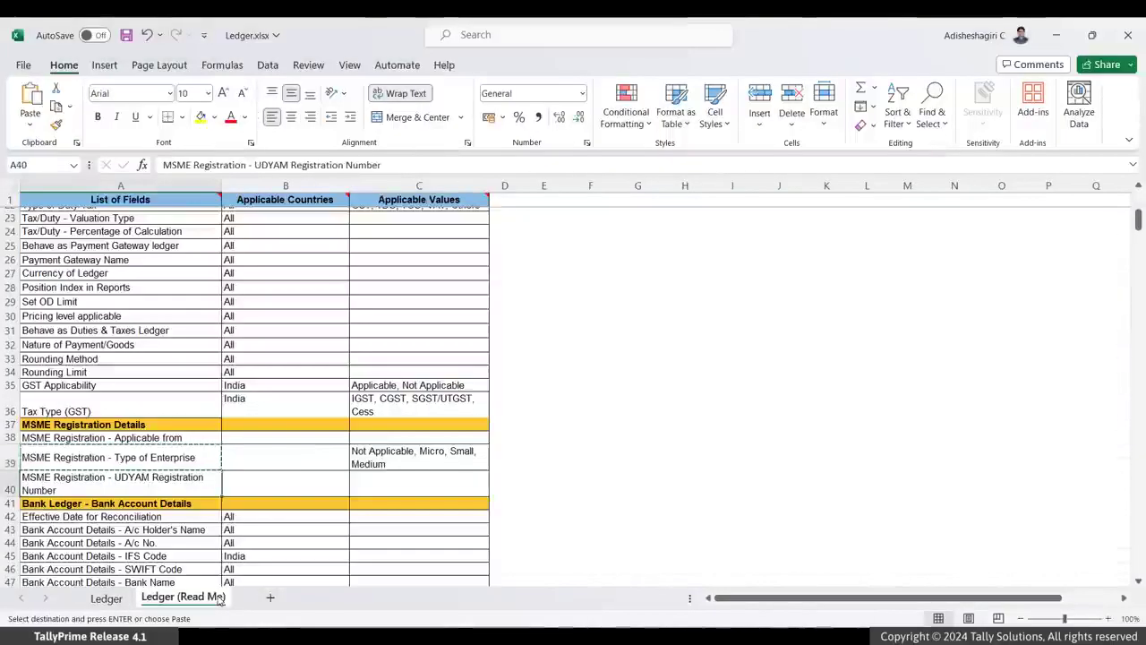
click(107, 598)
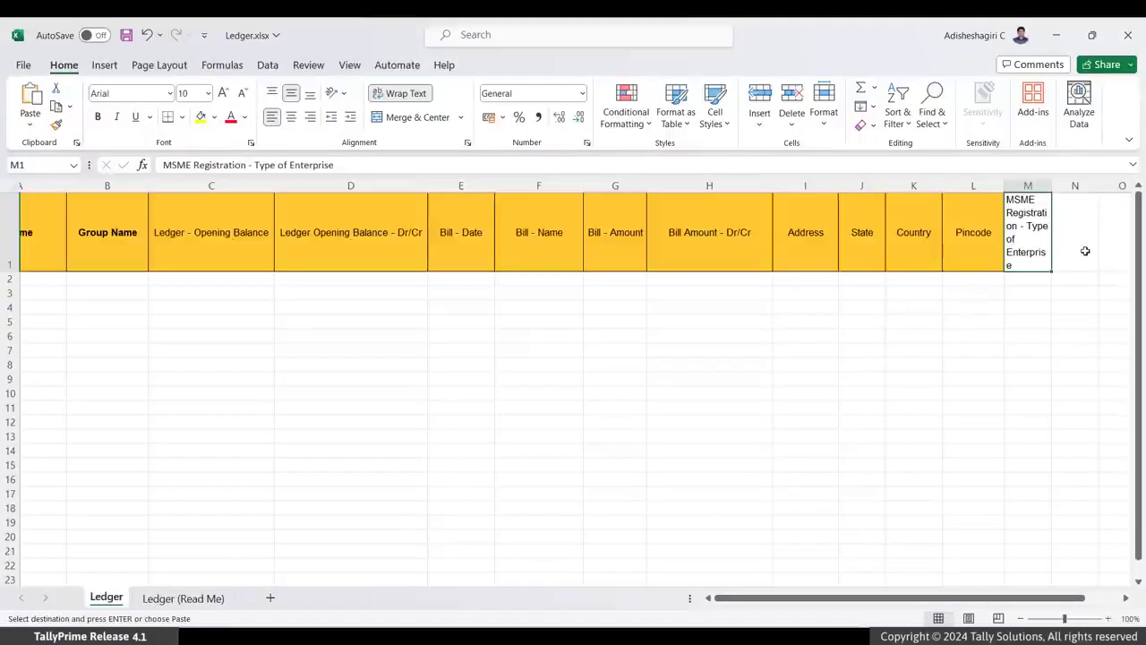
click(1085, 252)
key(ctrl+v)
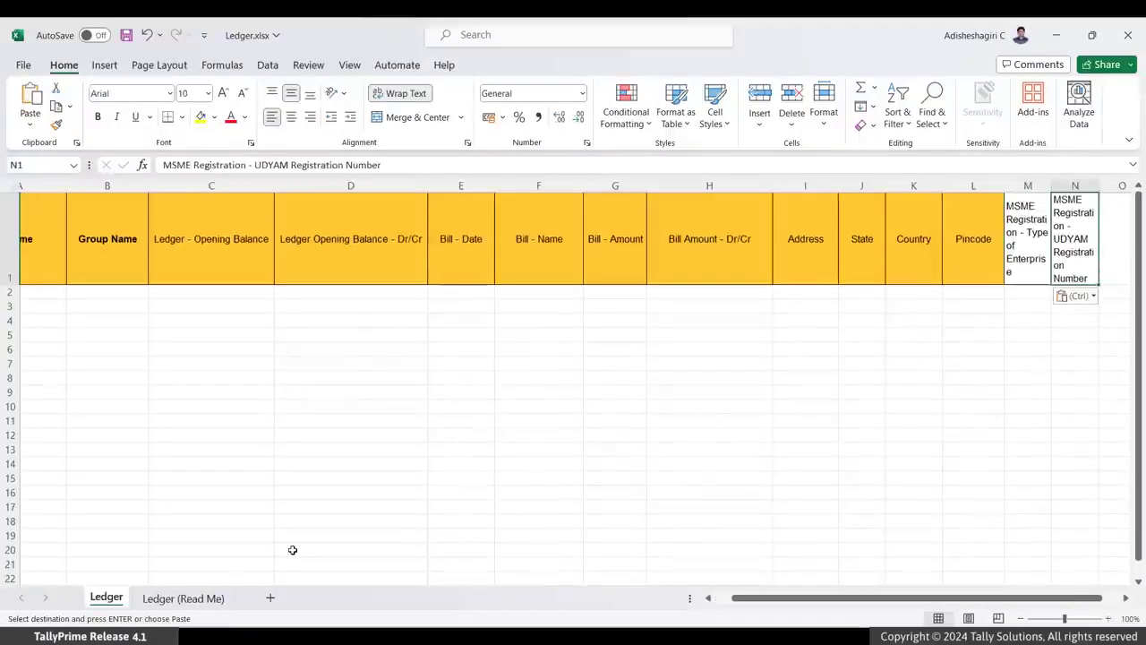
- Copy the MSME Registration - Applicable from field name into cell O1 of the Ledger sheet
click(184, 599)
click(167, 438)
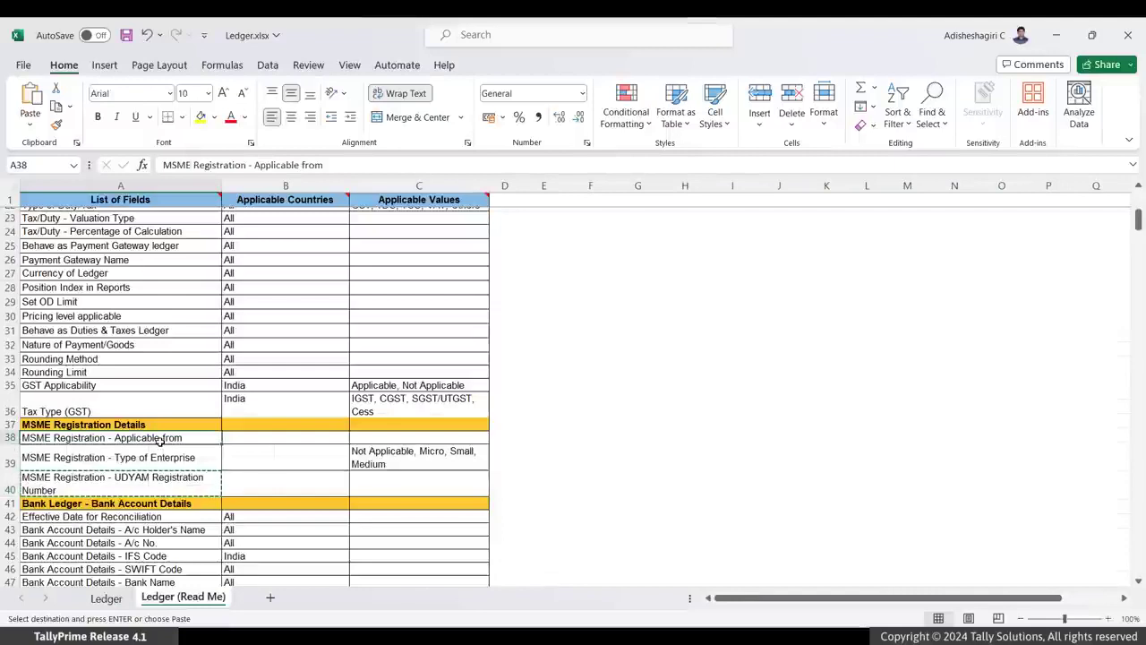
key(ctrl+c)
click(106, 598)
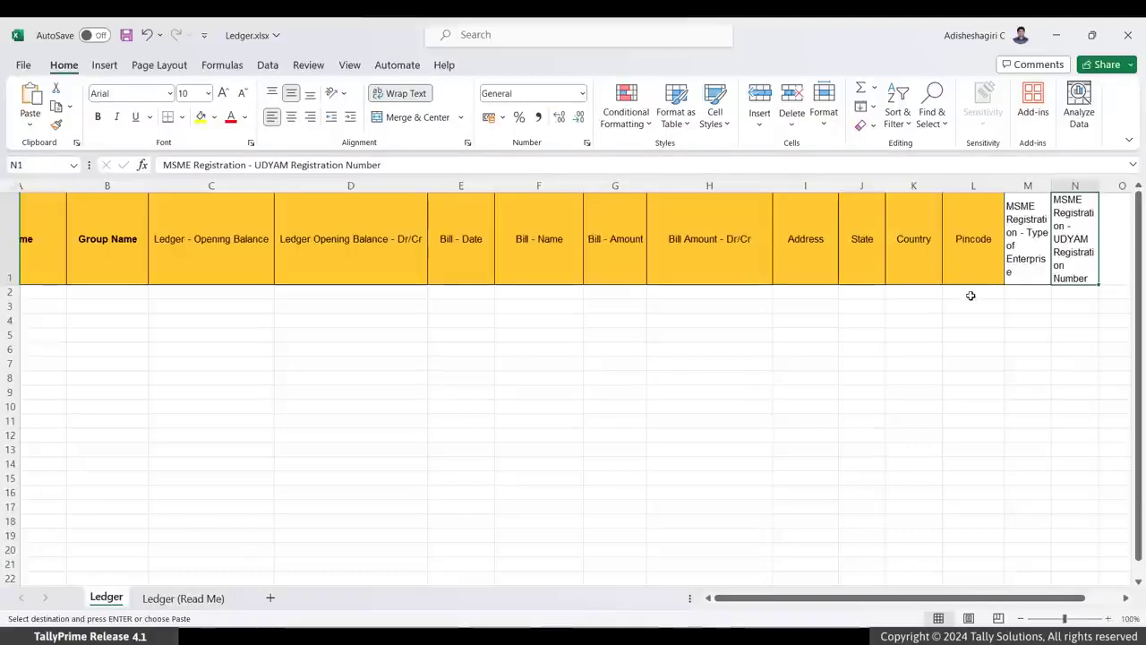
click(1107, 267)
key(ctrl+v)
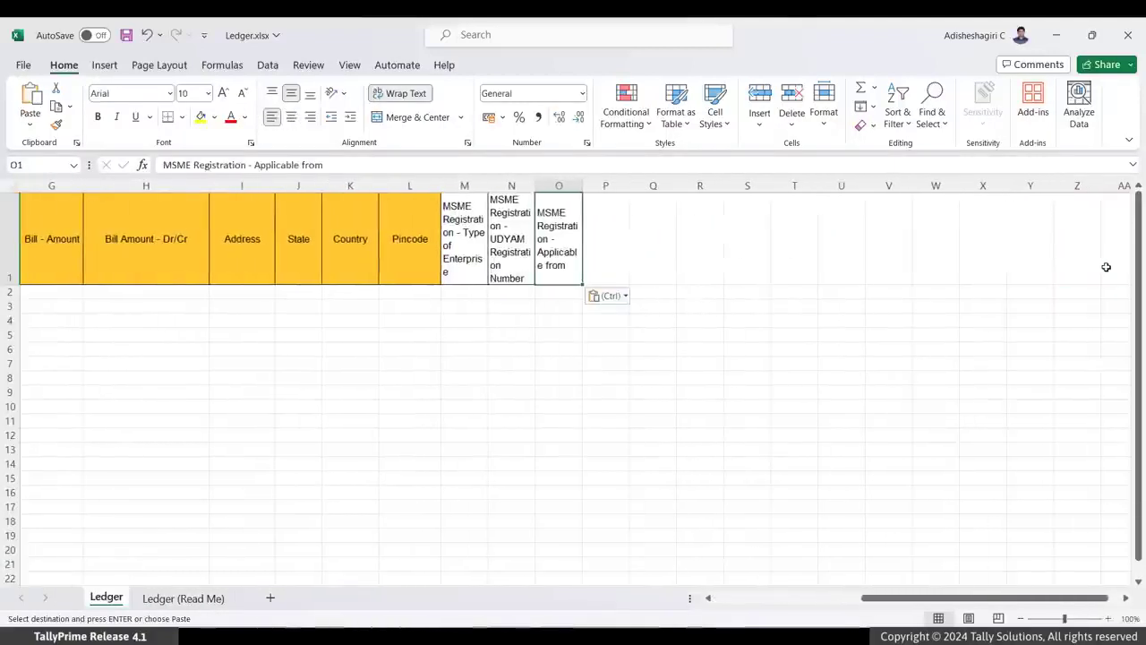
- Paste the five supplier names into column A and Sundry Creditors into the Group Name column, rows 2 to 6
key(Left)
key(ctrl+Left)
key(Down)
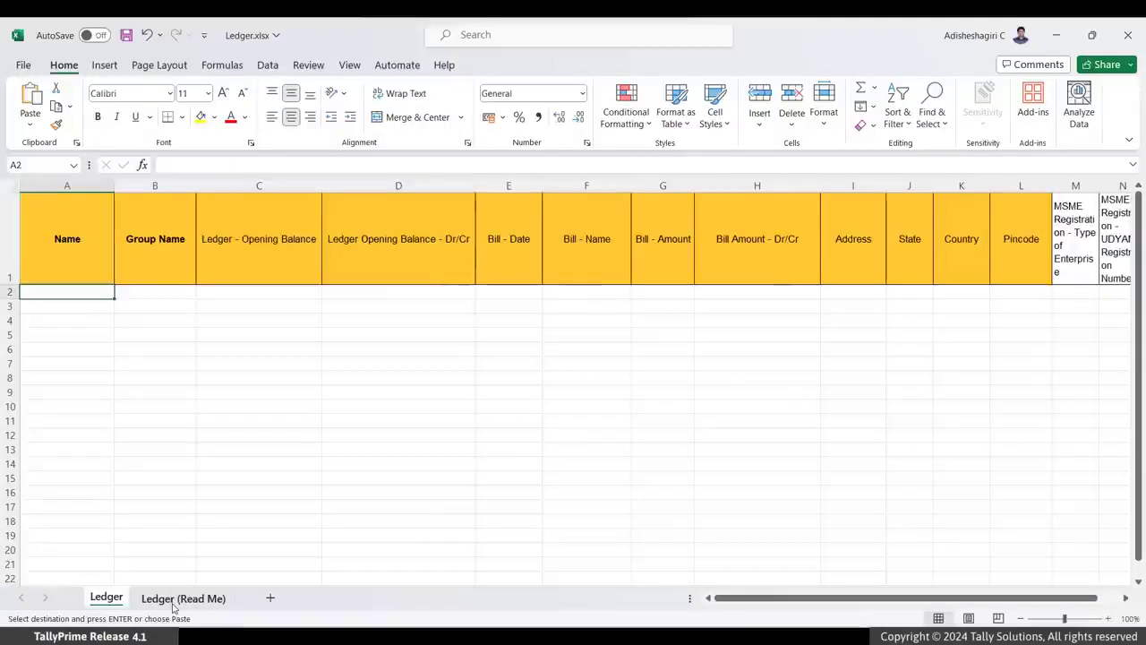
key(ctrl+v)
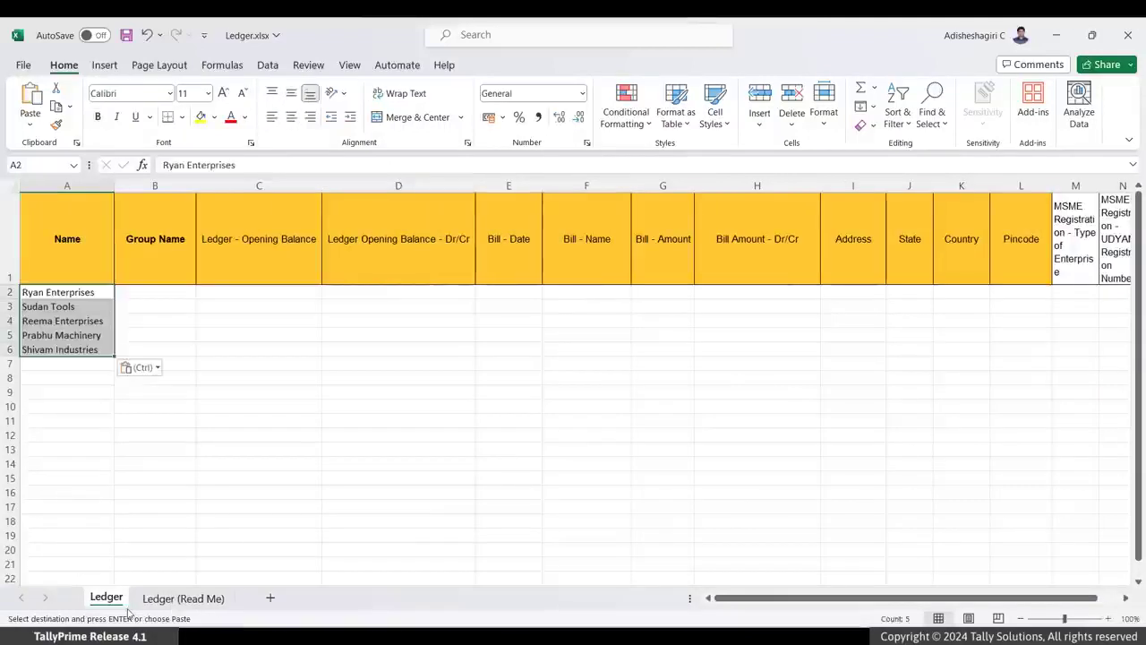
key(Right)
key(ctrl+v)
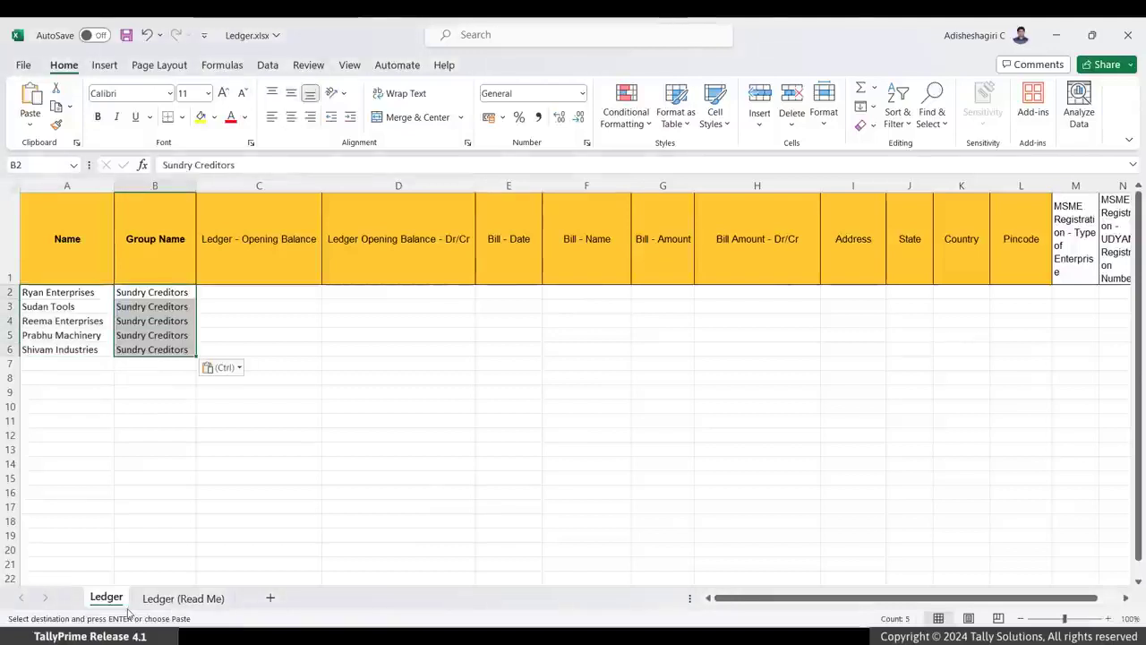
- Paste the suppliers' addresses into the Address column and Karnataka into the State column for rows 2 to 6
key(Right)
key(Right)
key(Right)
key(Right)
key(Right)
key(Right)
key(Right)
key(ctrl+v)
key(Right)
key(ctrl+v)
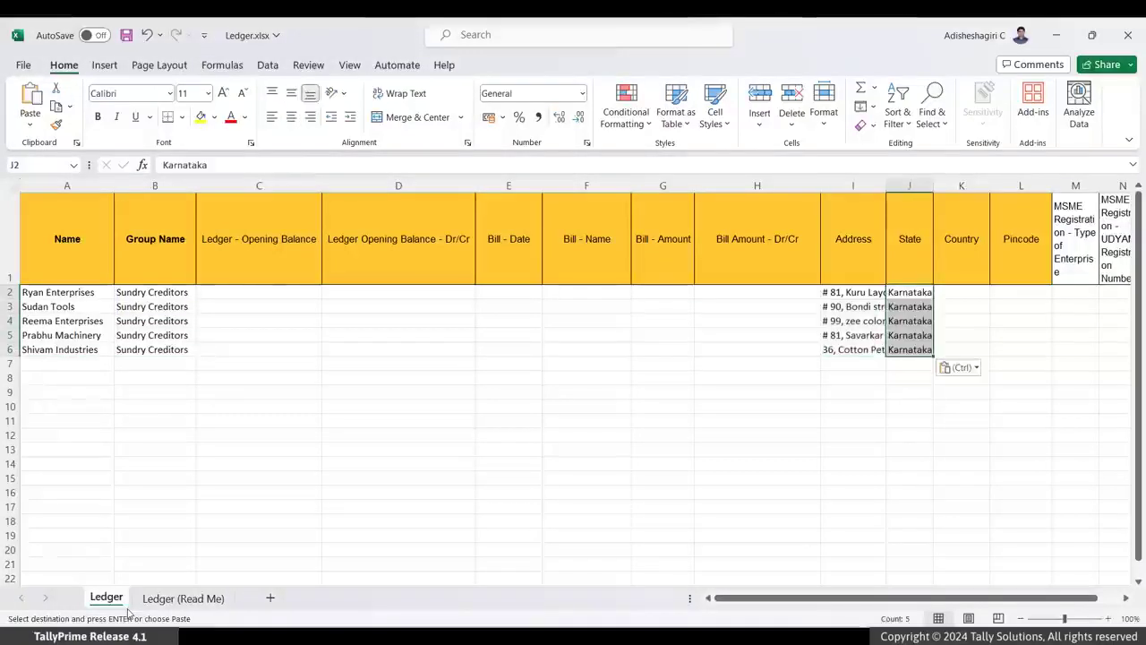
- Paste India into the Country column for the five supplier rows
key(Right)
key(ctrl+v)
key(Right)
key(Right)
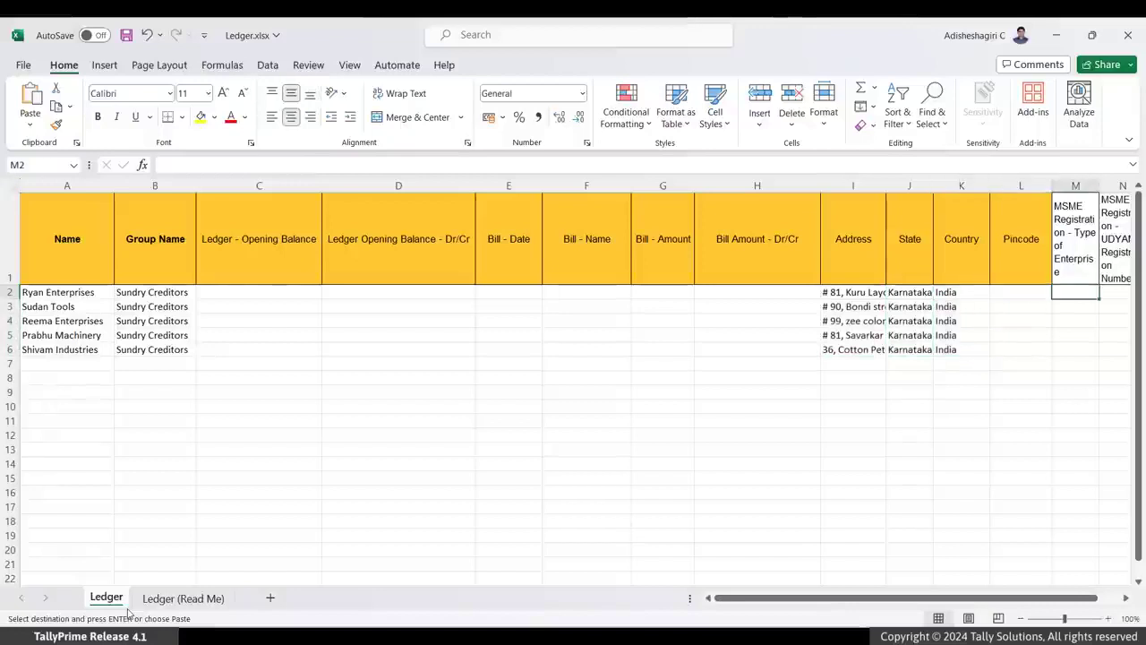
- Paste the enterprise types and UDYAM registration numbers into the two MSME columns for rows 2 to 6
key(ctrl+v)
key(Right)
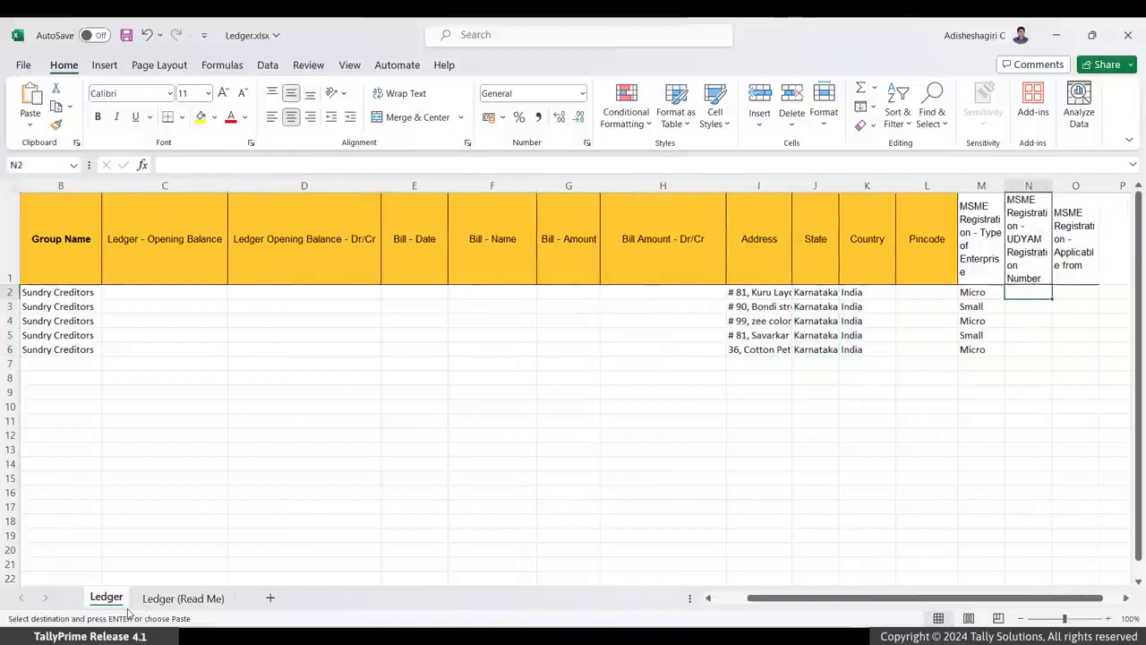
key(ctrl+v)
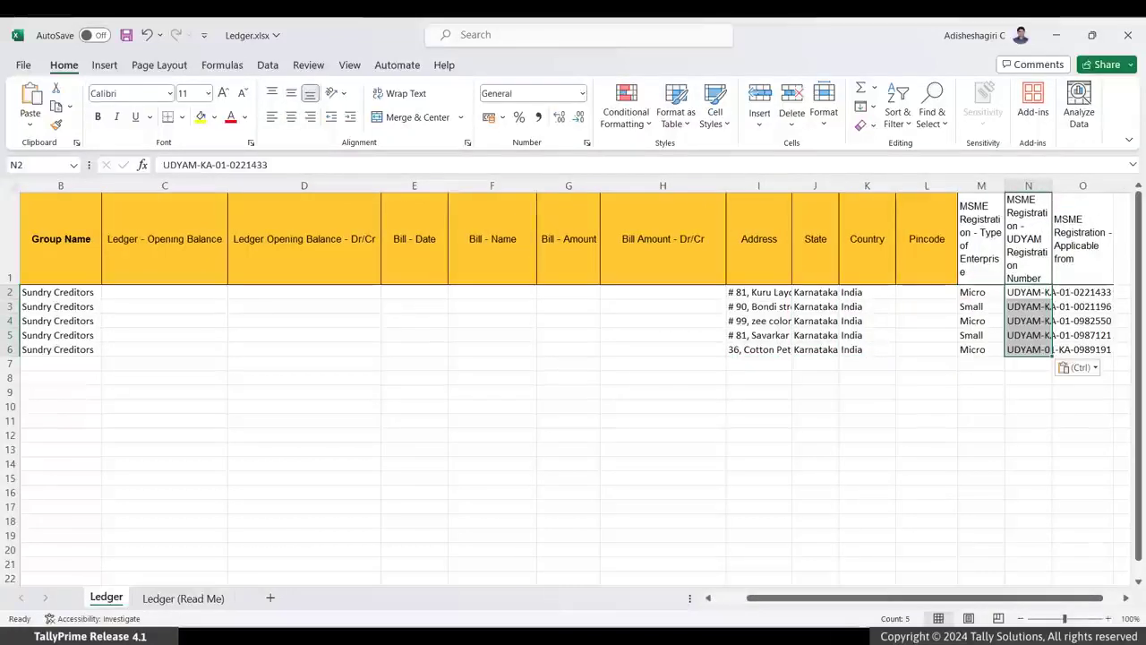
- Paste 01-04-2023 as the MSME Registration - Applicable from date for rows 2 to 6
key(Right)
key(ctrl+v)
key(Up)
key(Down)
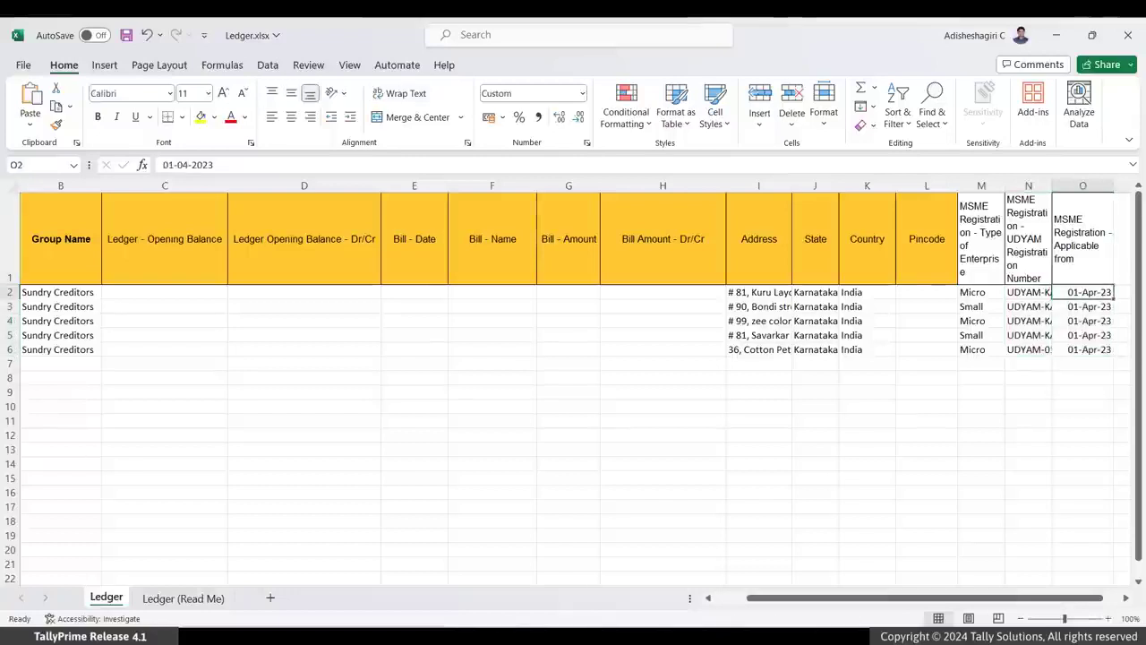
- Switch to TallyPrime and open the Import Masters screen
key(alt+Tab)
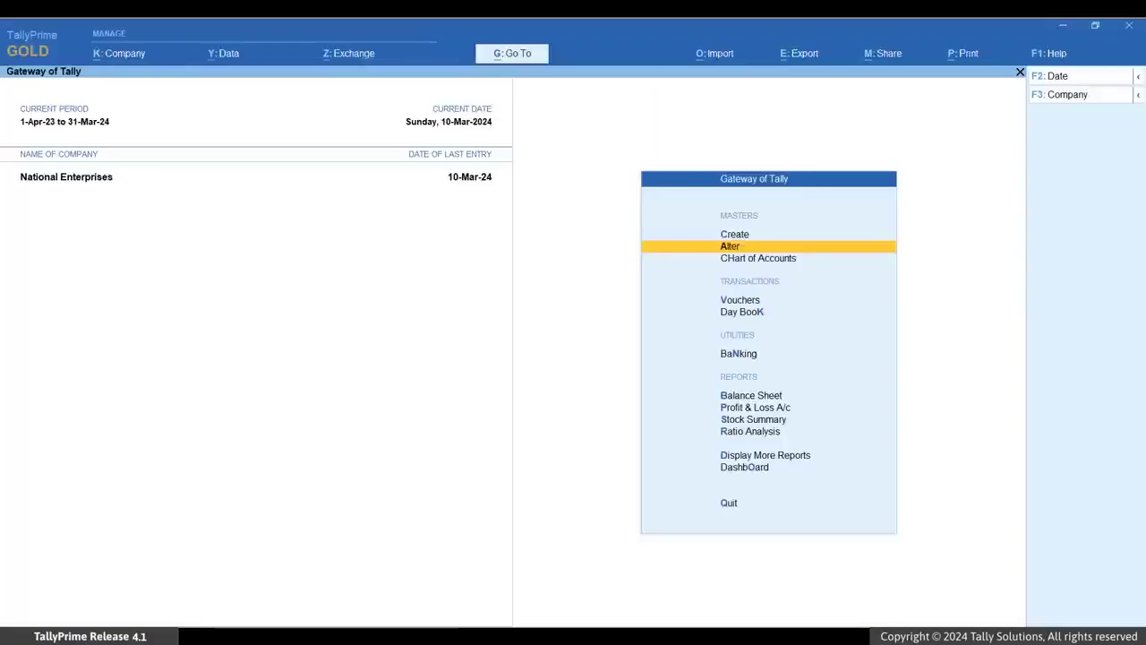
key(alt+o)
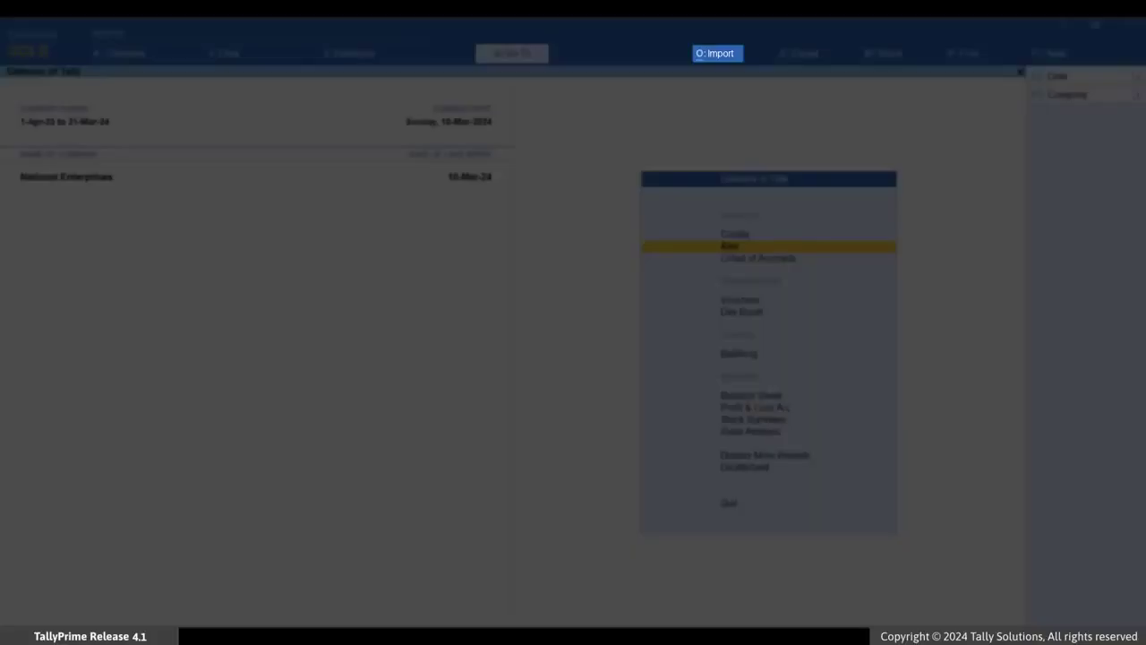
key(alt+o)
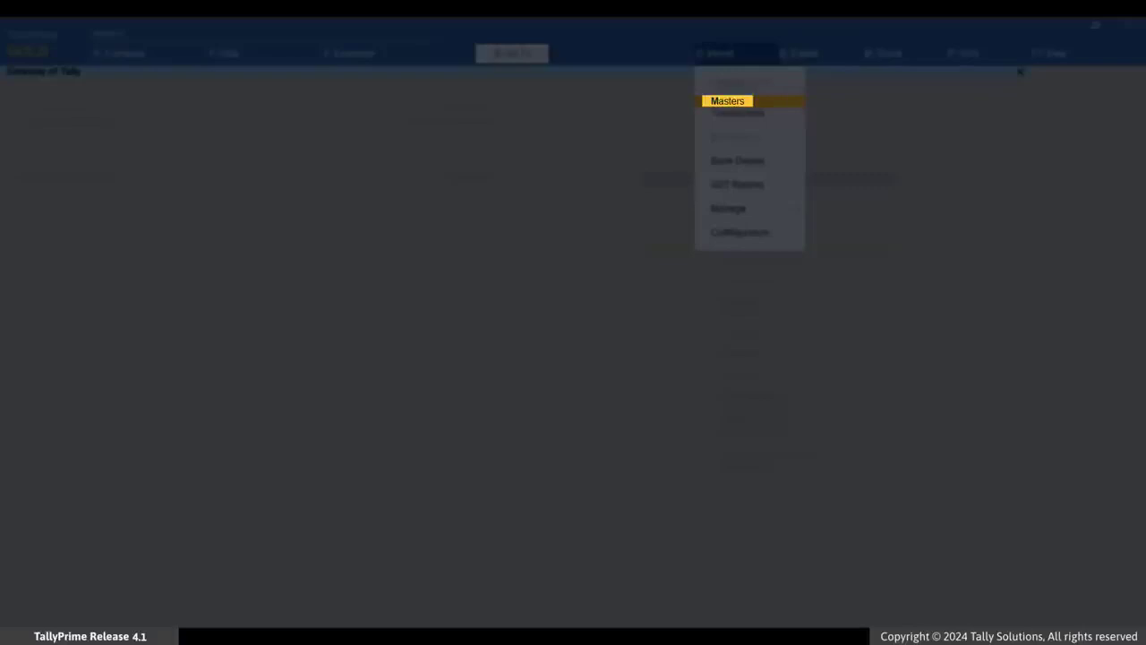
key(Return)
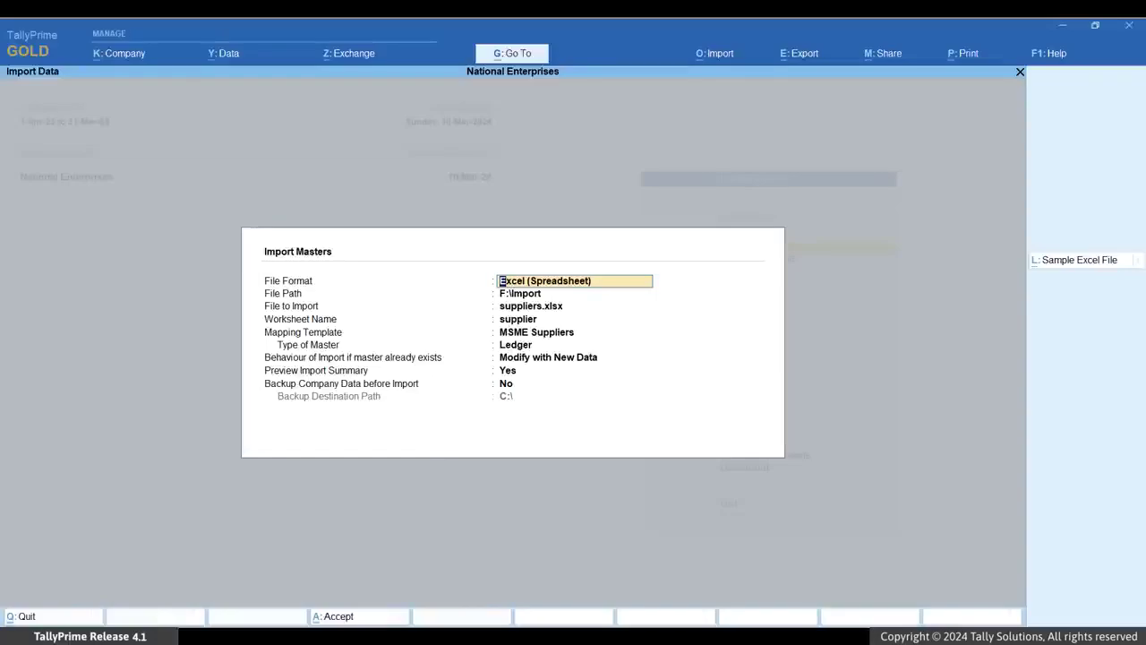
- Select Ledger.xlsx as the file to import and Ledger as the worksheet
key(Return)
key(Return)
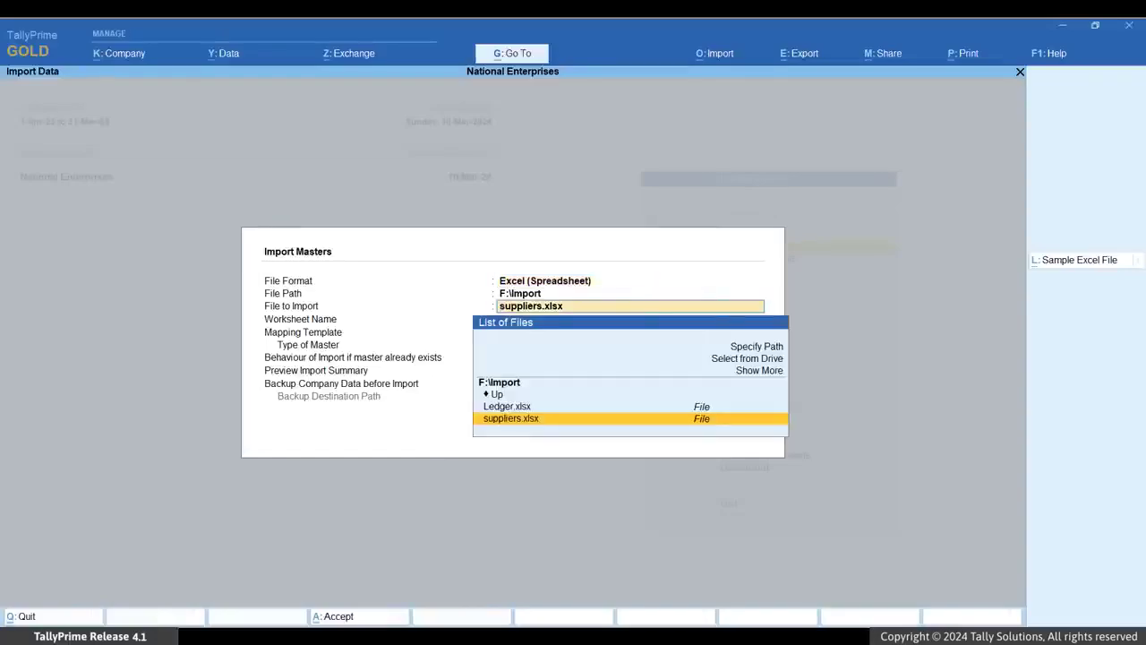
key(Up)
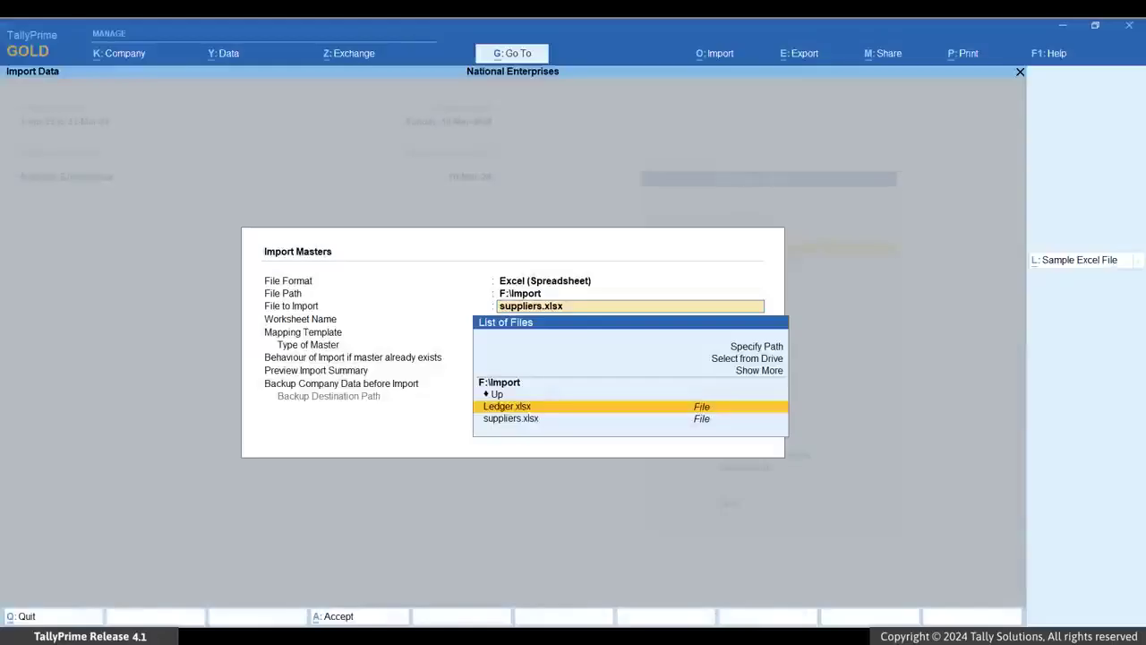
key(Return)
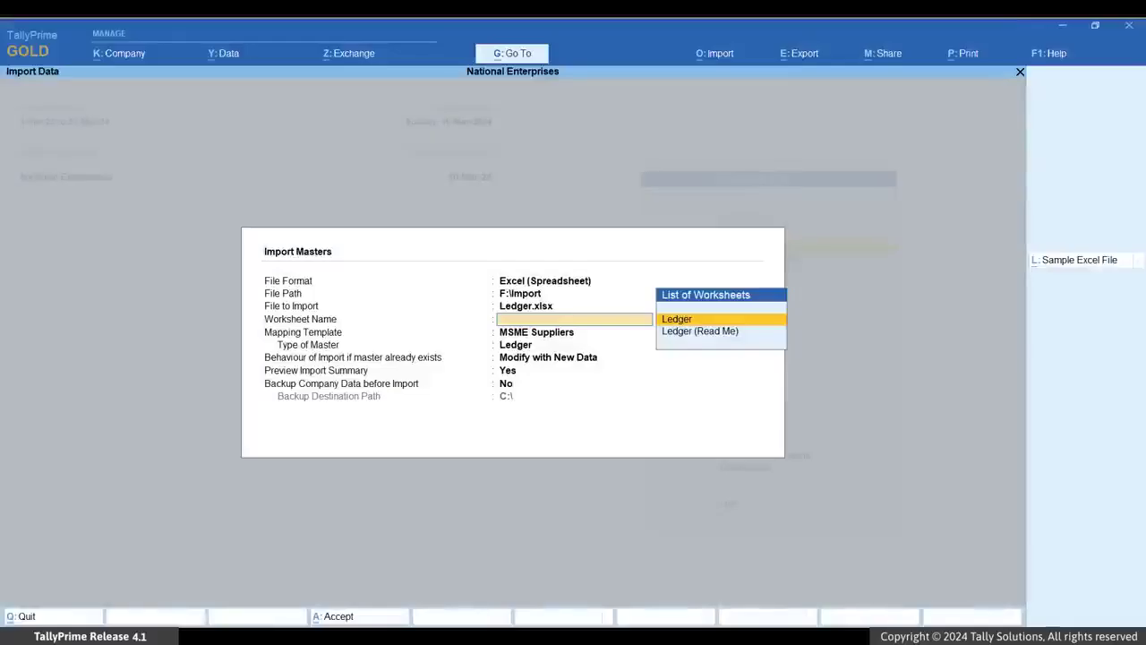
key(Return)
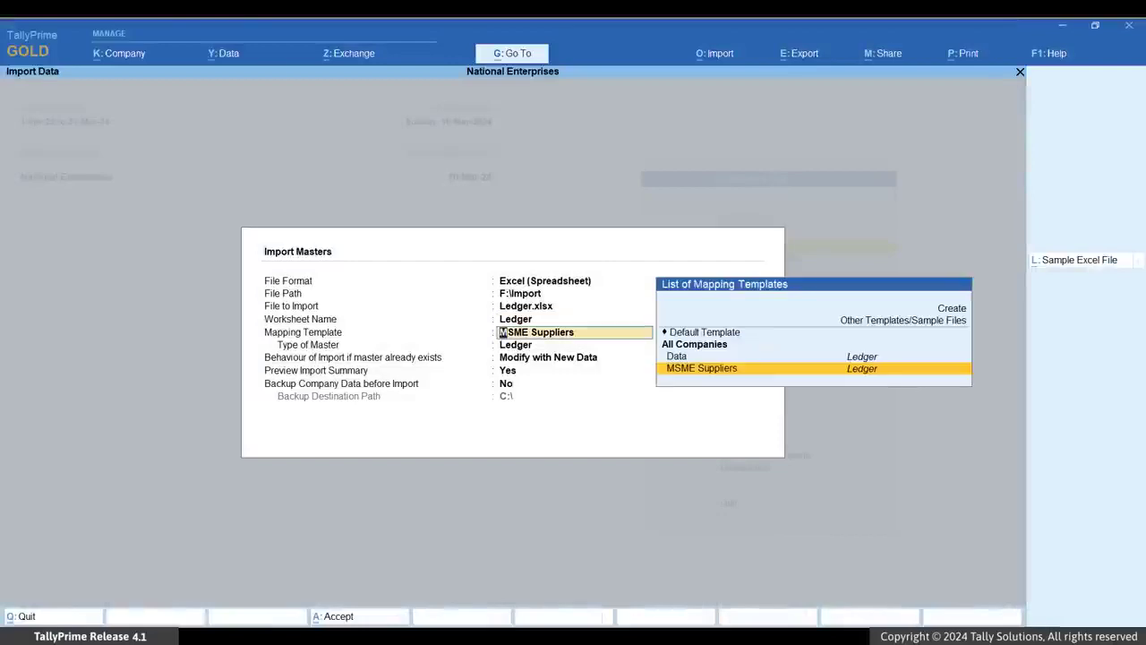
- Set the mapping template to Default Template with Ledger as the type of master
key(Up)
key(Up)
key(Up)
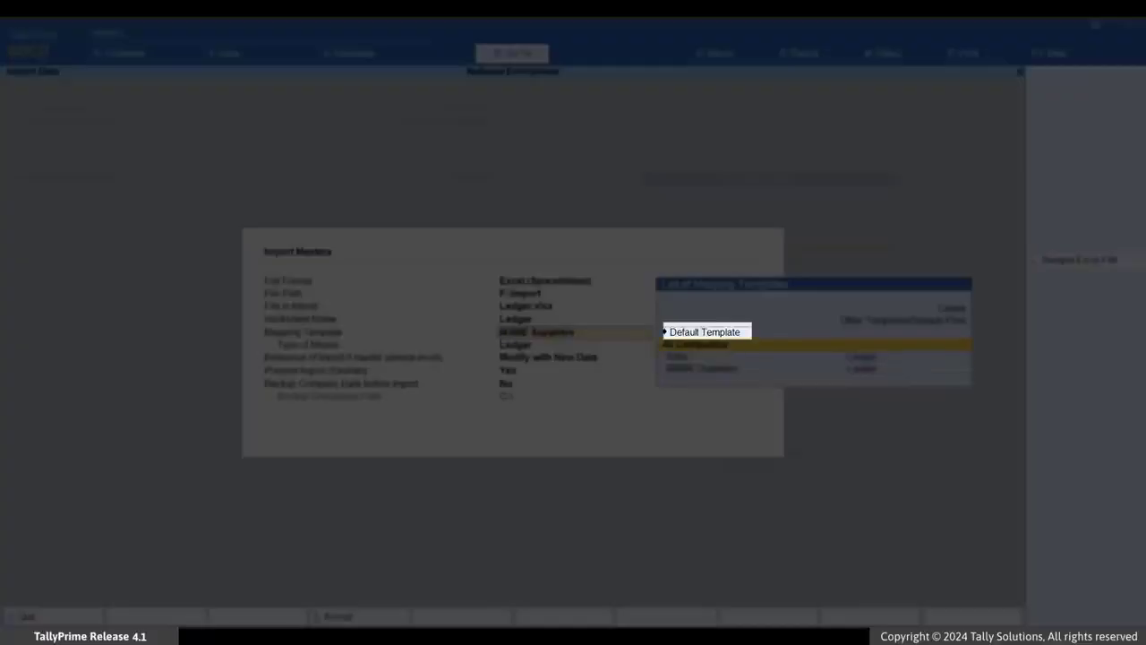
key(Return)
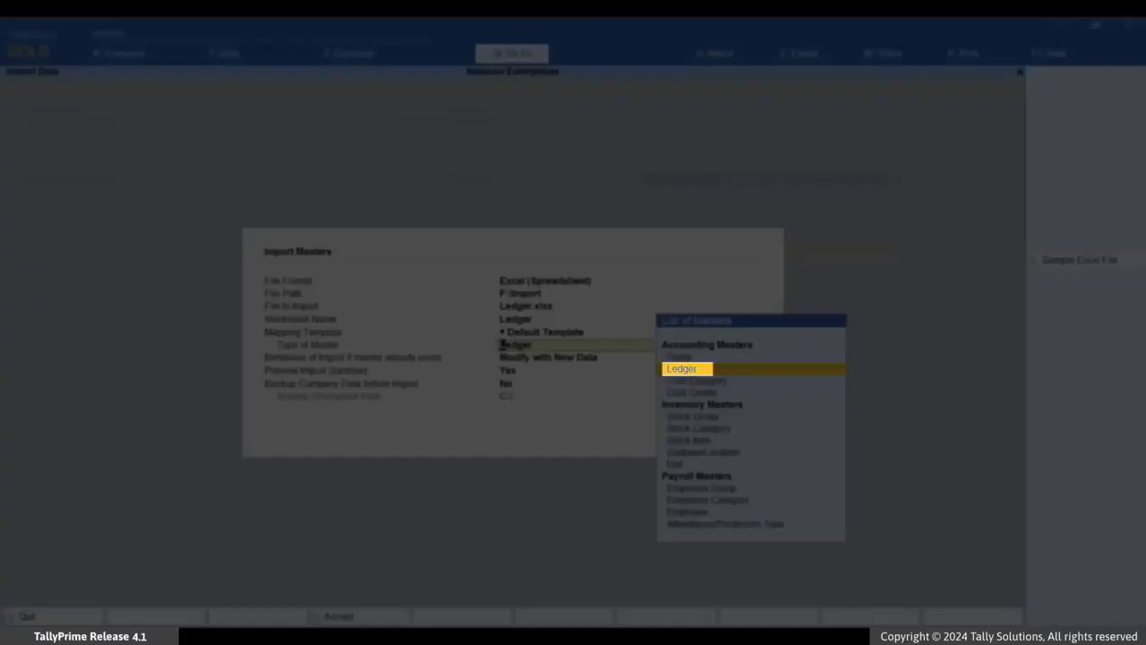
key(Return)
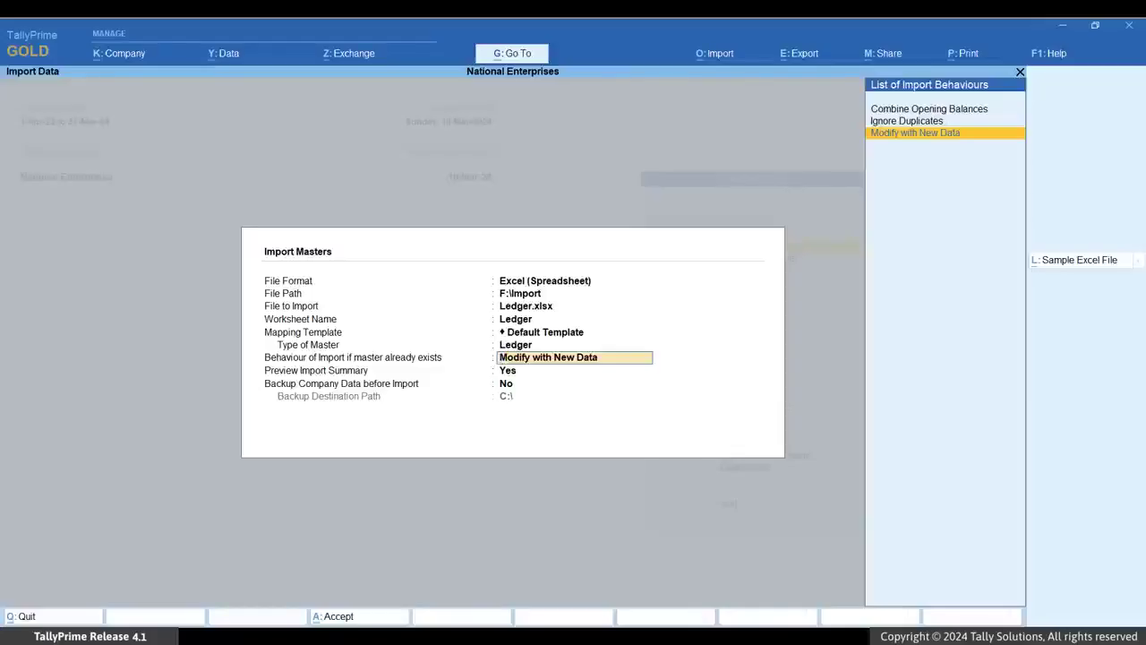
- Keep Modify with New Data and preview enabled, then import the supplier ledgers from the summary
key(Return)
key(Return)
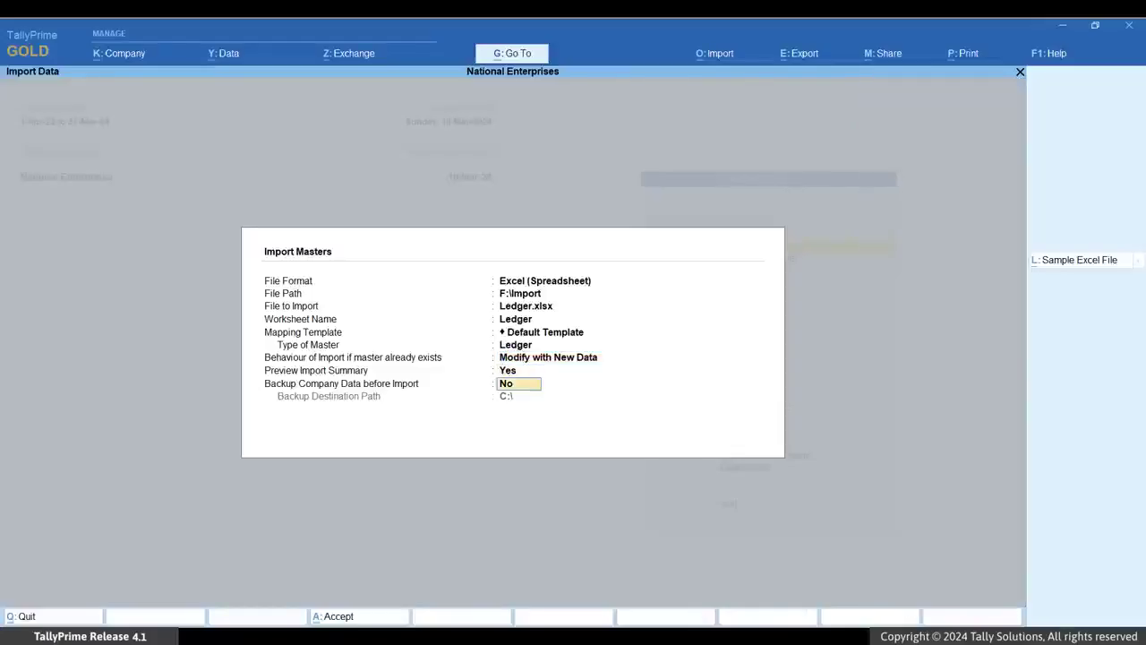
key(Return)
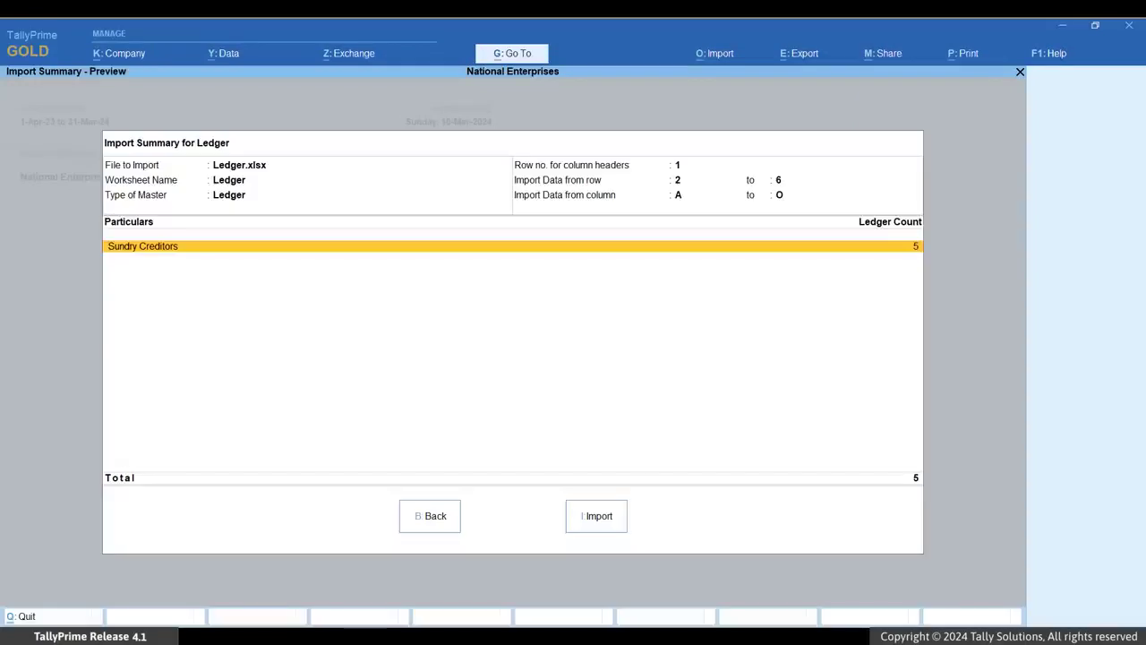
key(i)
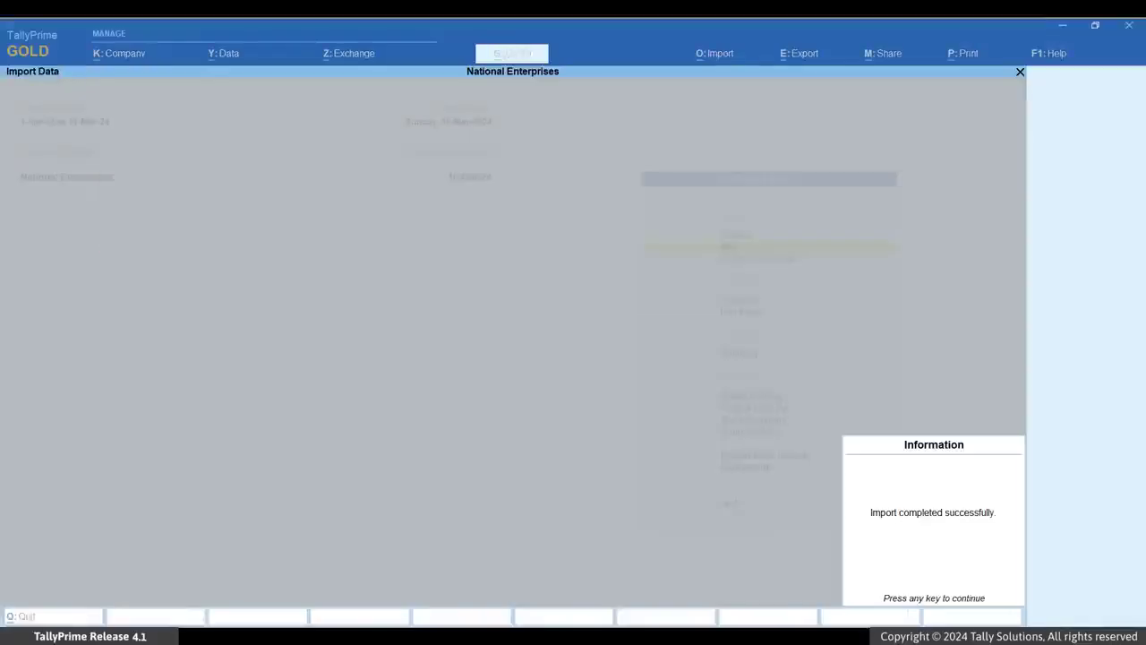
key(Return)
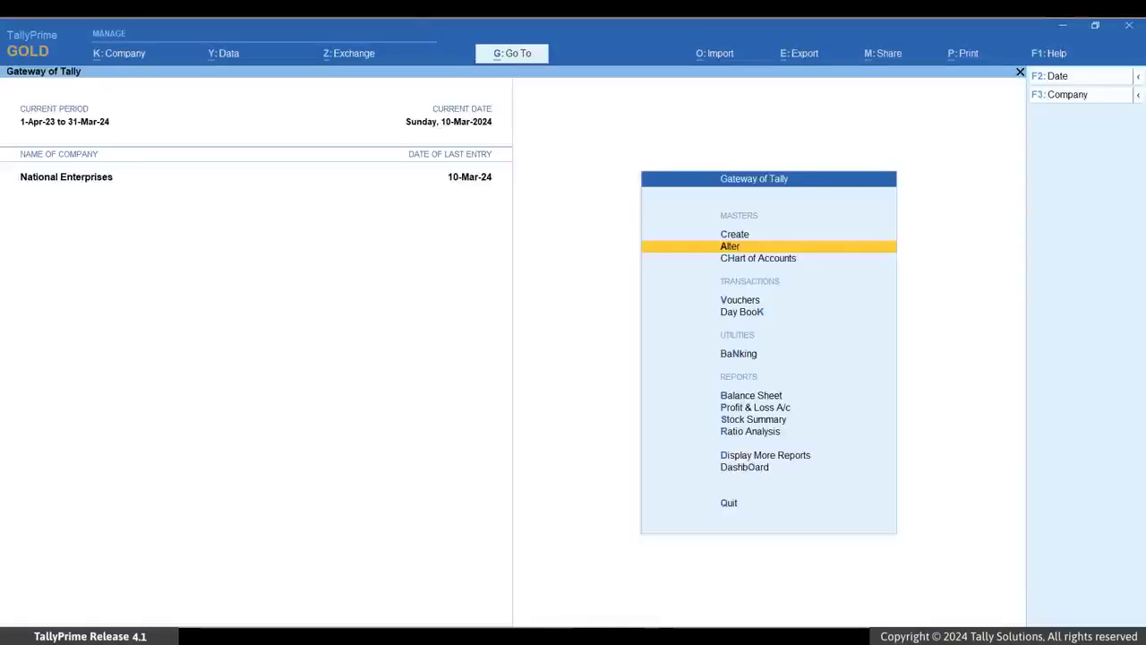
- Open the Shivam Industries ledger in alteration and step through its imported details
key(Return)
key(Down)
key(Return)
key(Down)
key(Down)
key(Down)
key(Down)
key(Down)
key(Down)
key(Down)
key(Down)
key(Down)
key(Down)
key(Down)
key(Down)
key(Down)
key(Down)
key(Down)
key(Down)
key(Down)
key(Down)
key(Down)
key(Down)
key(Down)
key(Down)
key(Down)
key(Return)
key(Return)
key(Return)
key(Return)
key(Return)
key(Return)
key(Return)
key(Return)
key(Return)
key(Return)
key(Return)
key(Return)
key(Return)
key(Return)
key(Return)
key(Return)
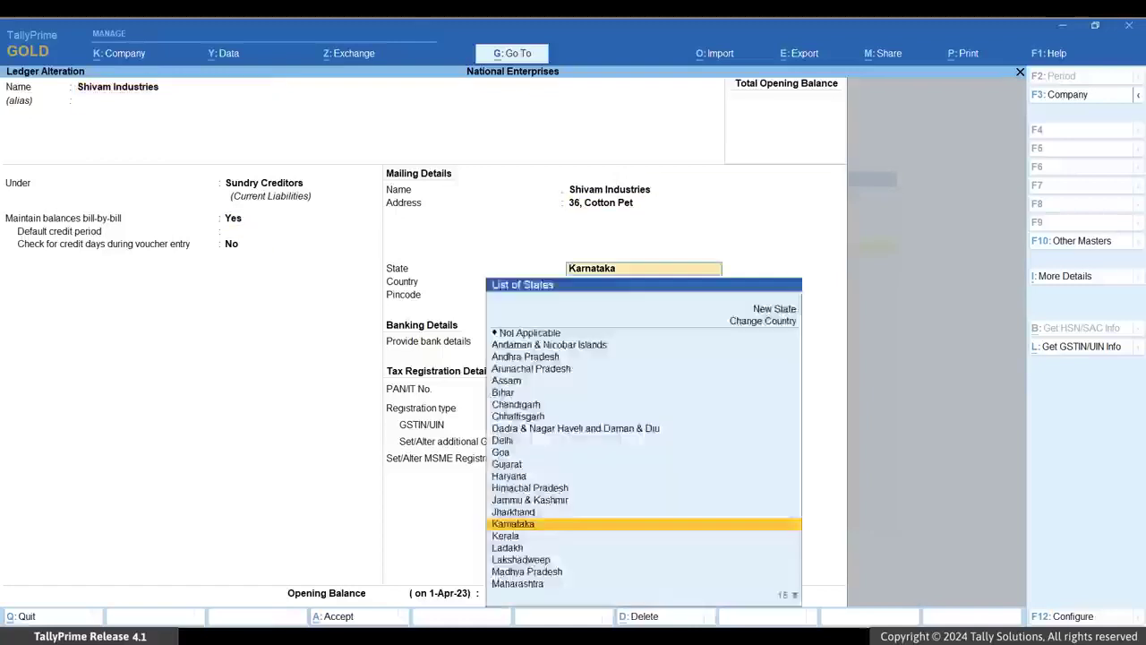
key(y)
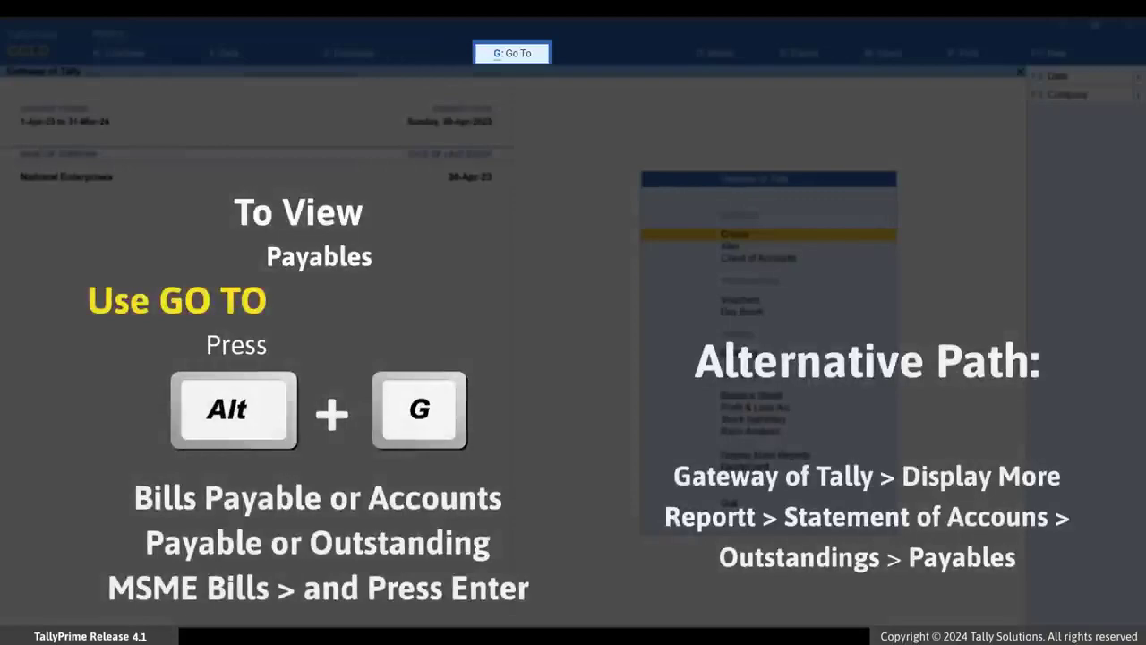
- Open the Bills Payable report through Go To
key(alt+g)
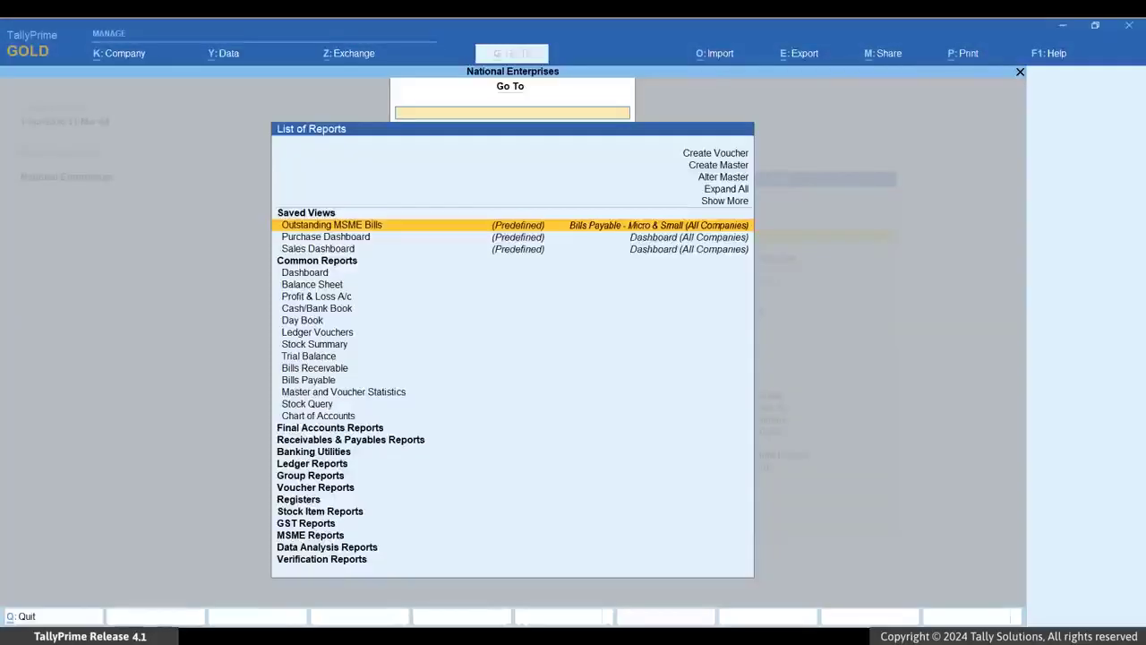
text(Paya)
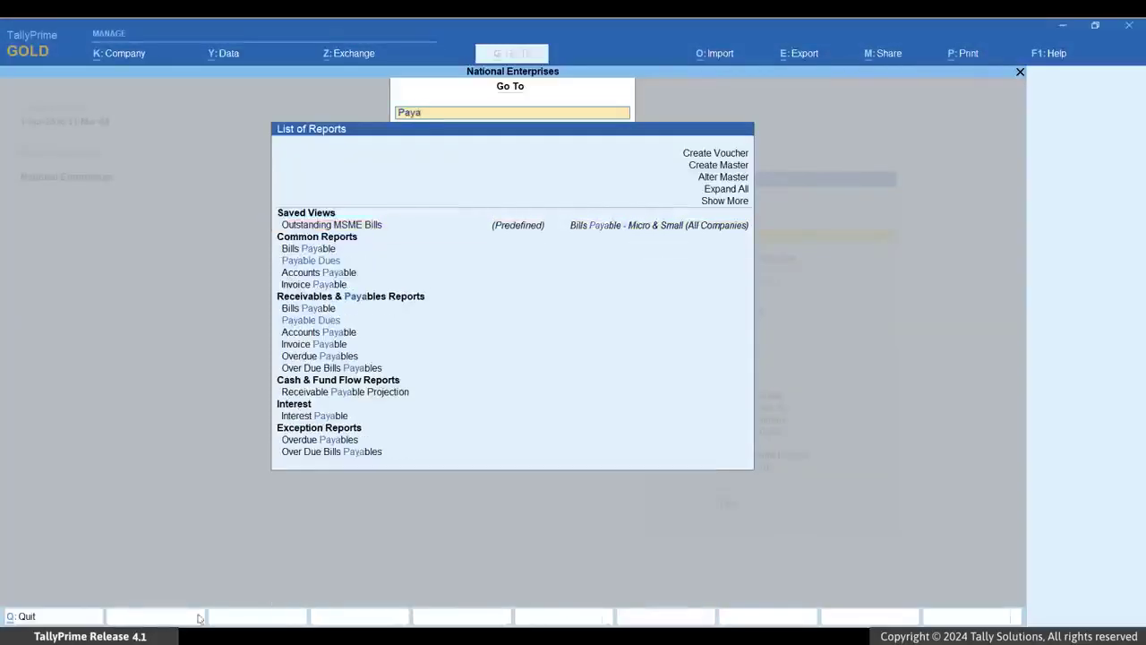
key(Return)
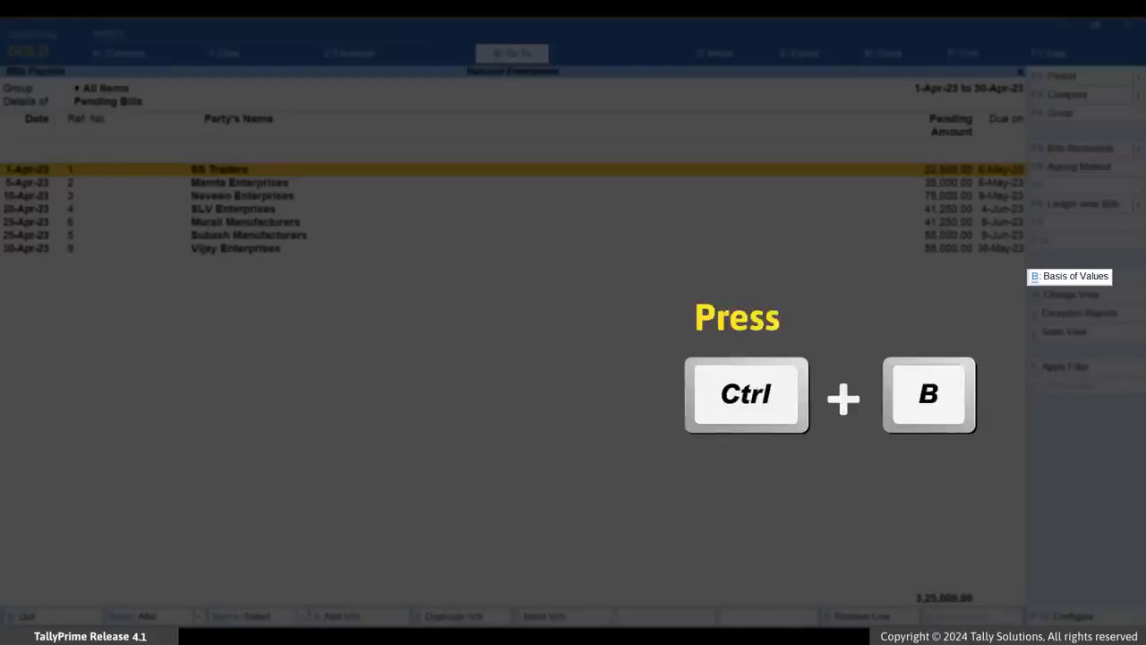
- Set the report's basis of values to show bills of Micro & Small Parties
key(ctrl+b)
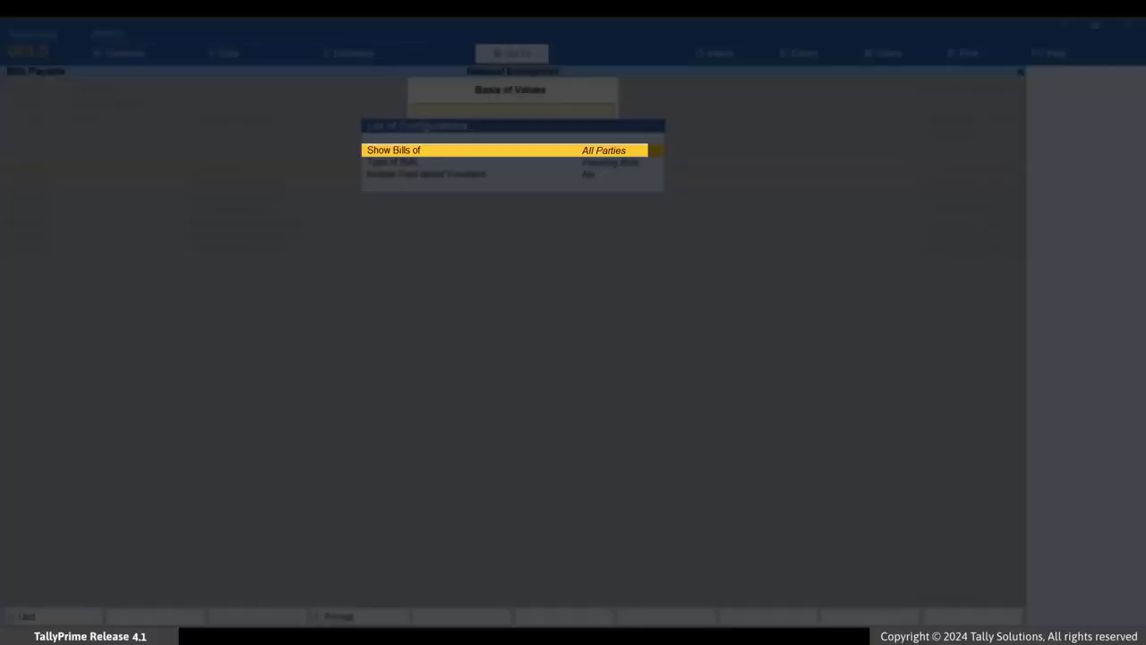
key(Return)
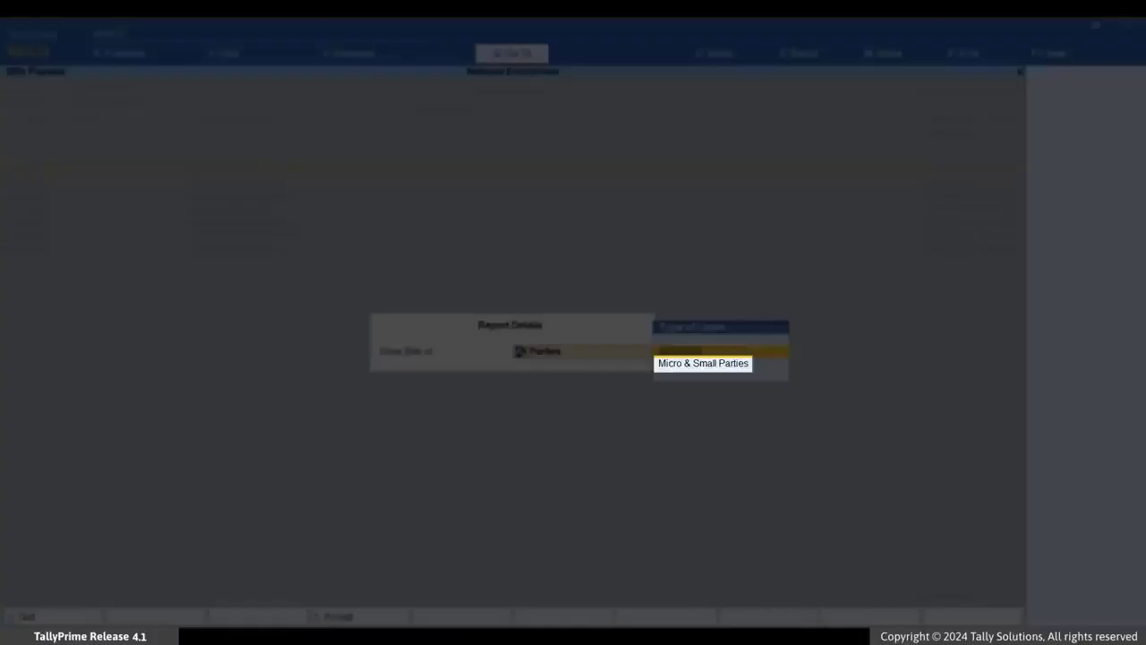
key(Down)
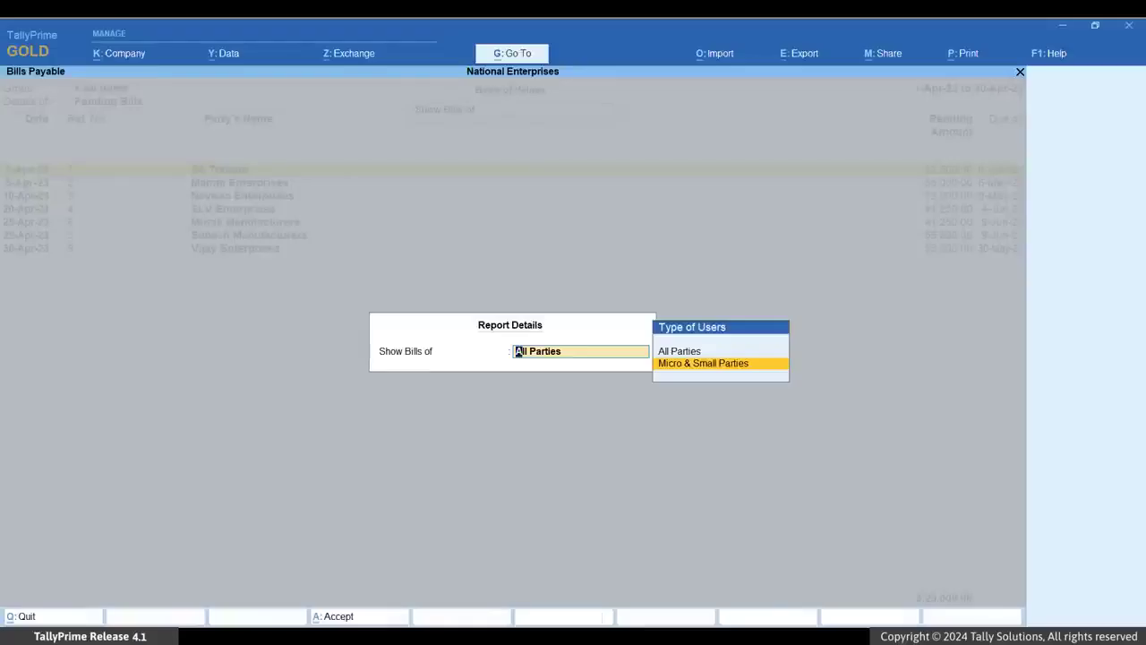
key(Return)
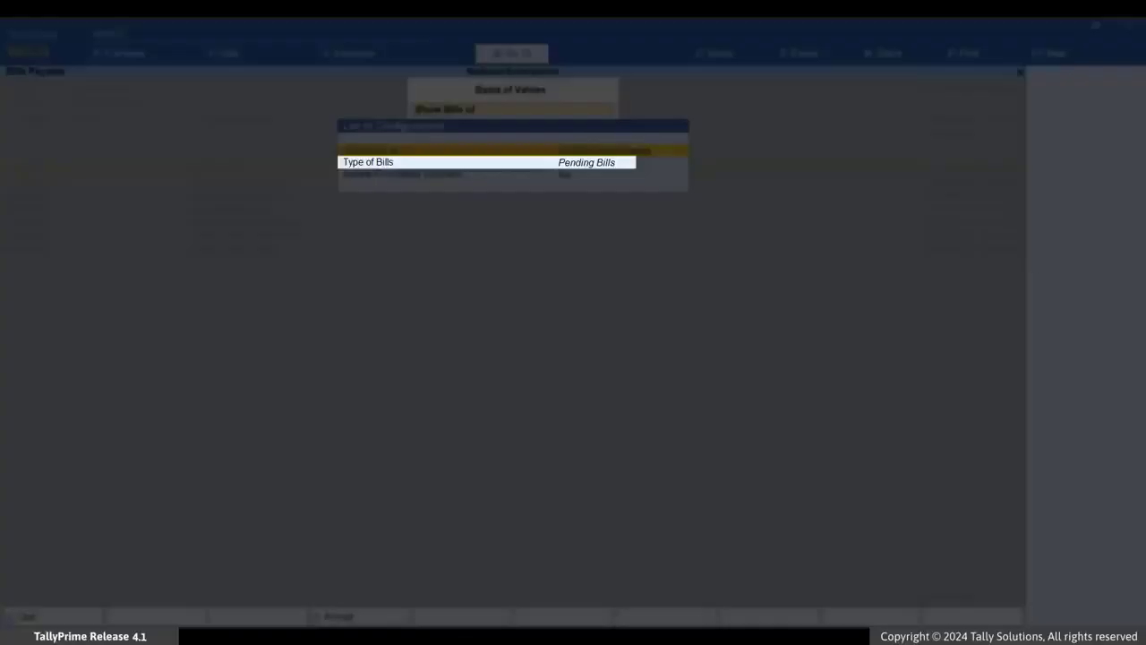
- Set the type of bills to Bills Due in Upcoming Days for the next 10 days and accept
key(Return)
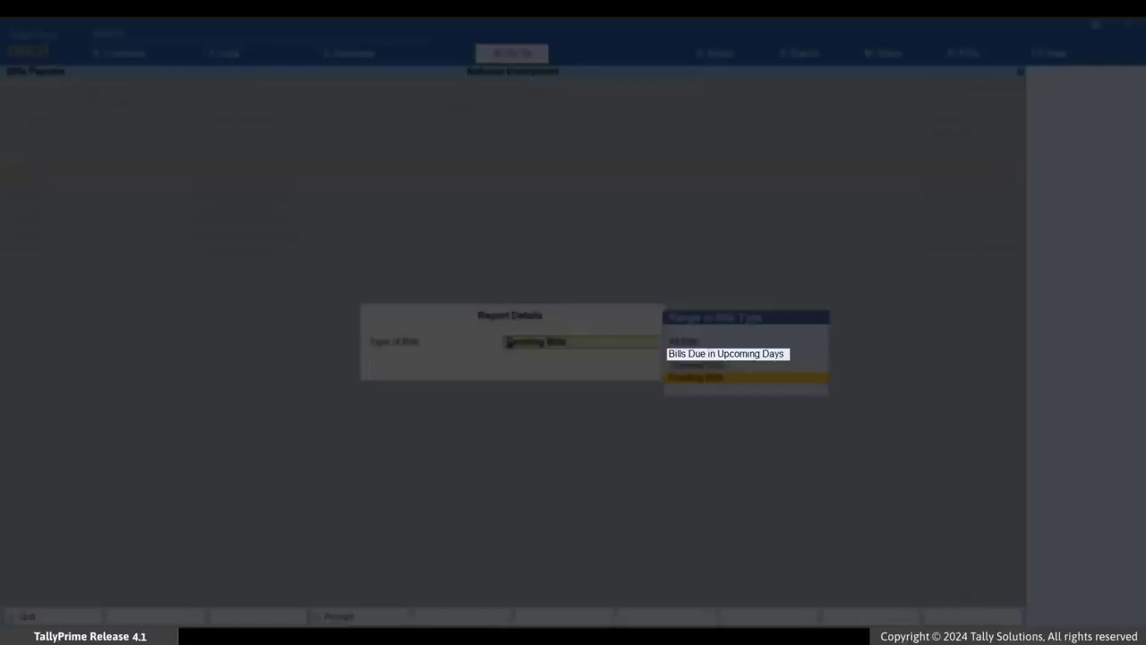
key(Up)
key(Up)
key(Return)
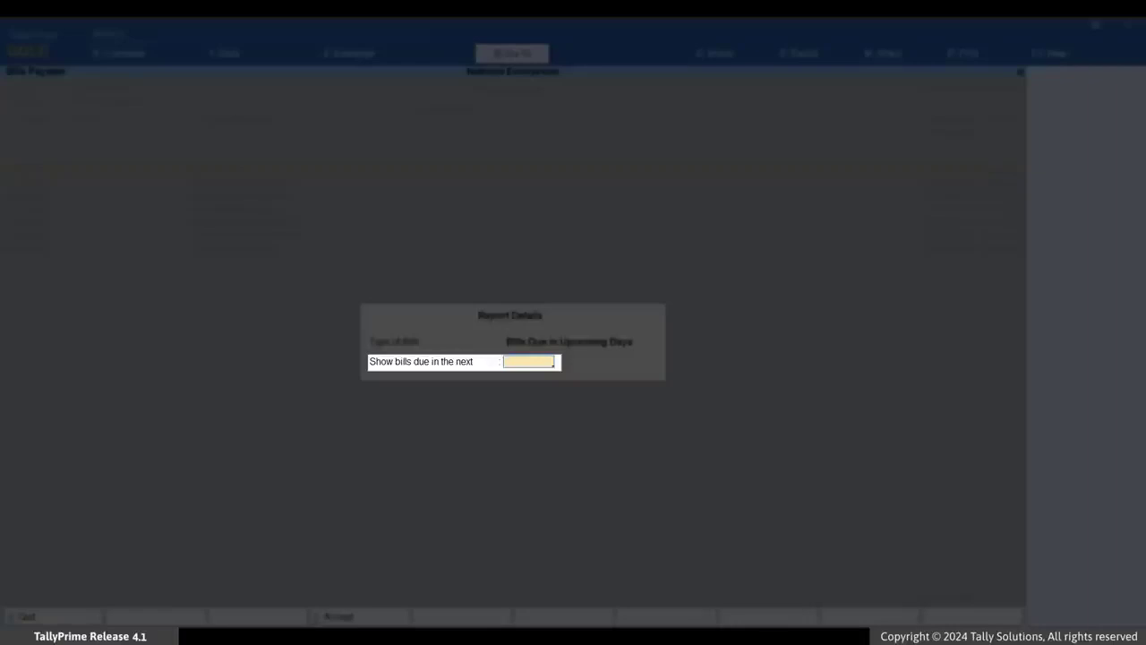
text(10)
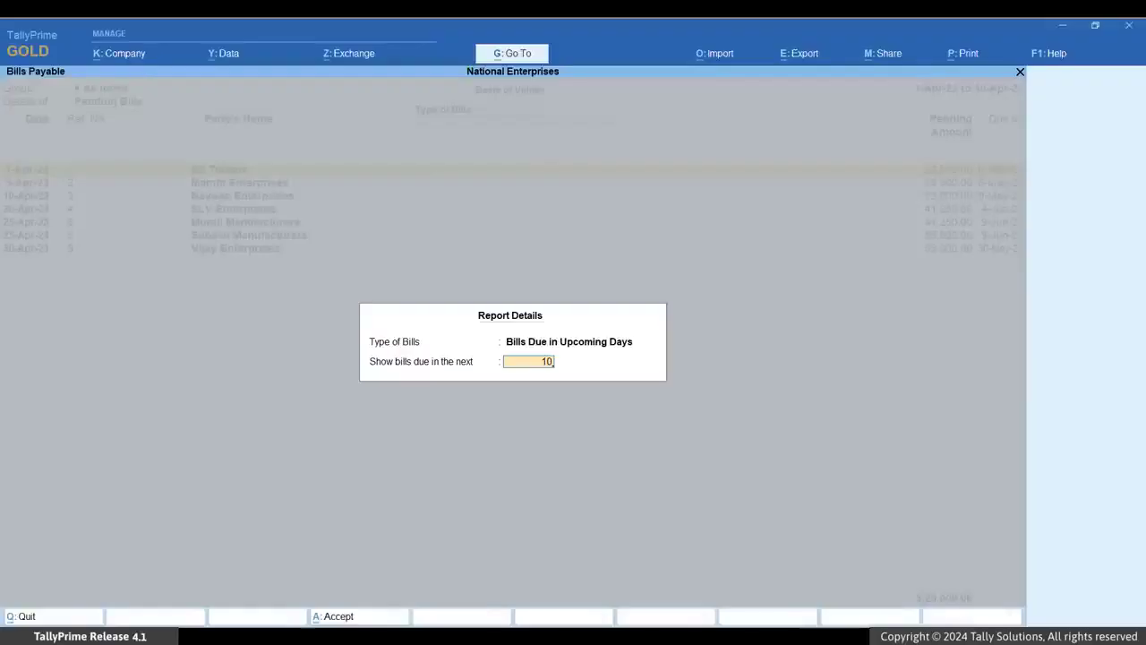
key(Return)
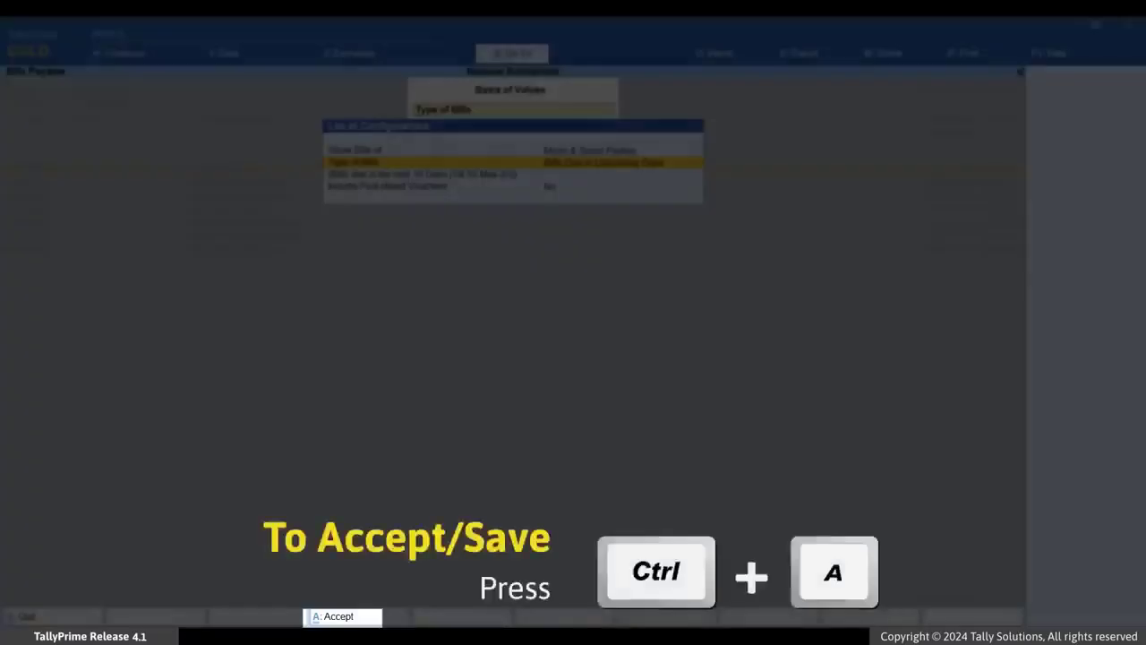
key(ctrl+a)
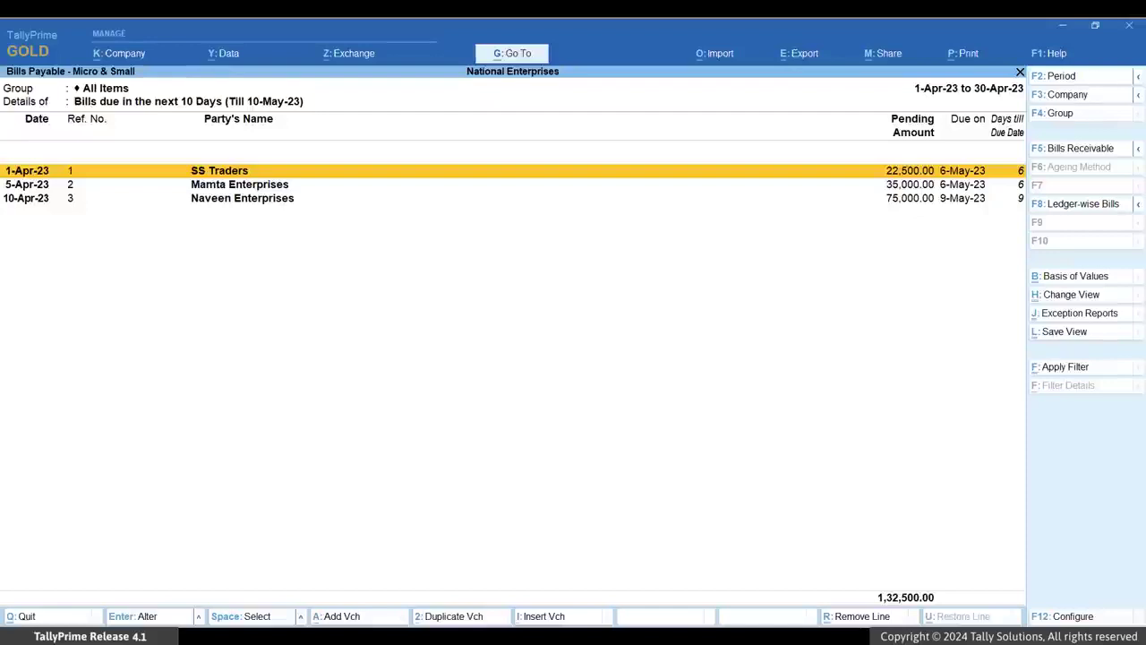
- Configure the report to show credit days and the number of days till due date
key(F12)
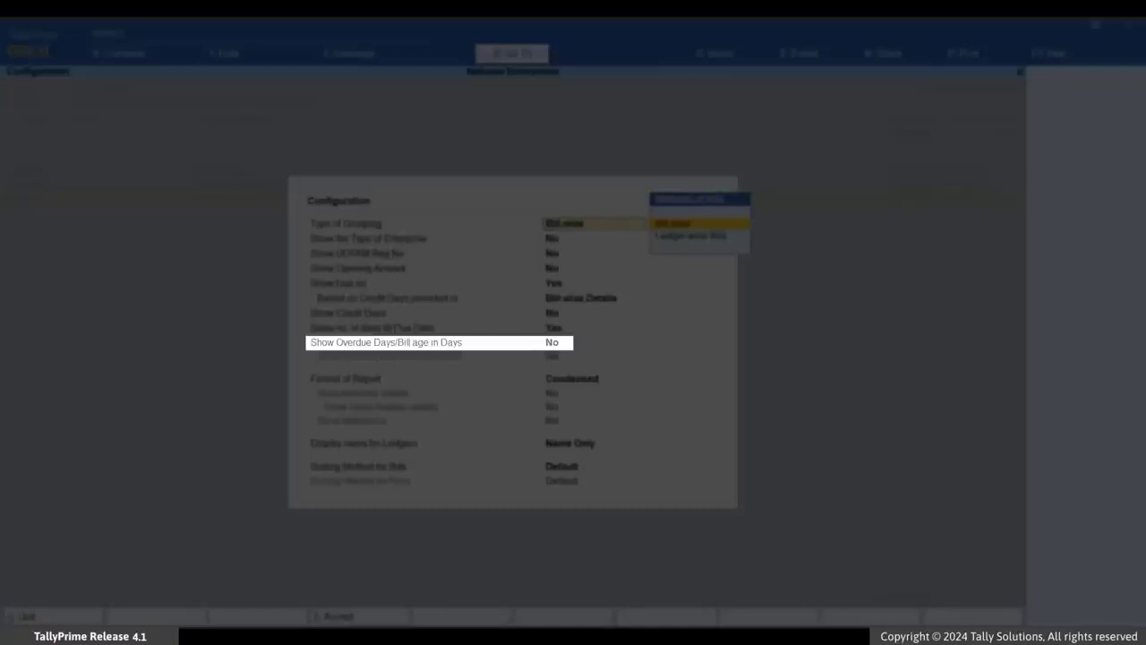
key(Return)
key(Return)
key(Return)
key(Return)
key(Return)
key(Return)
text(y)
key(Return)
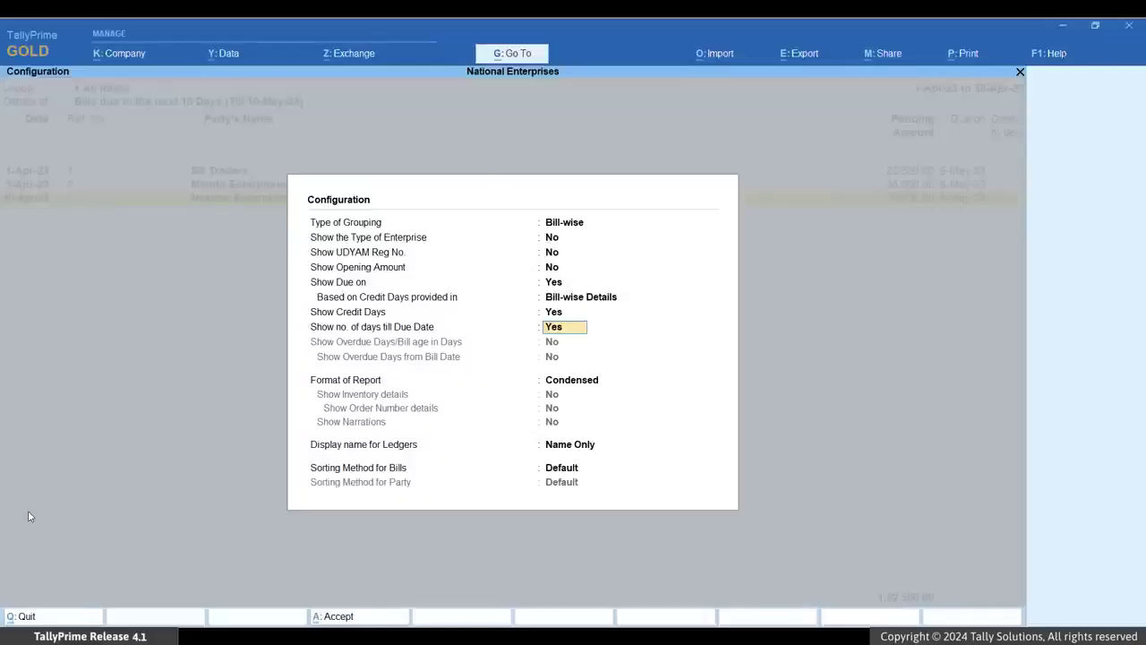
key(ctrl+a)
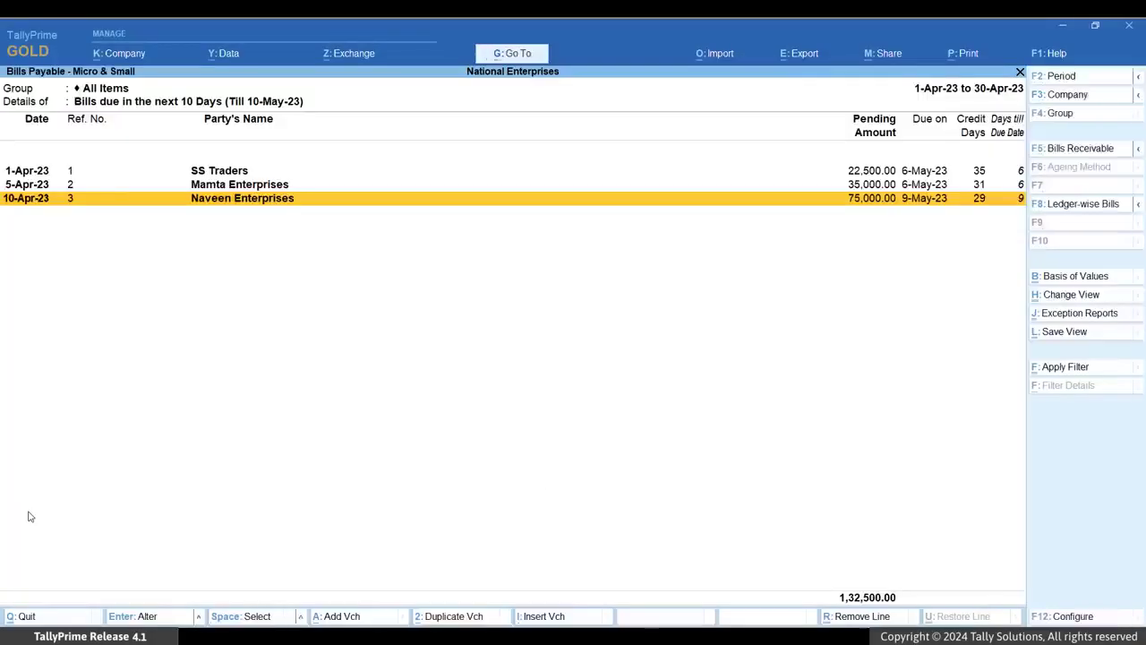